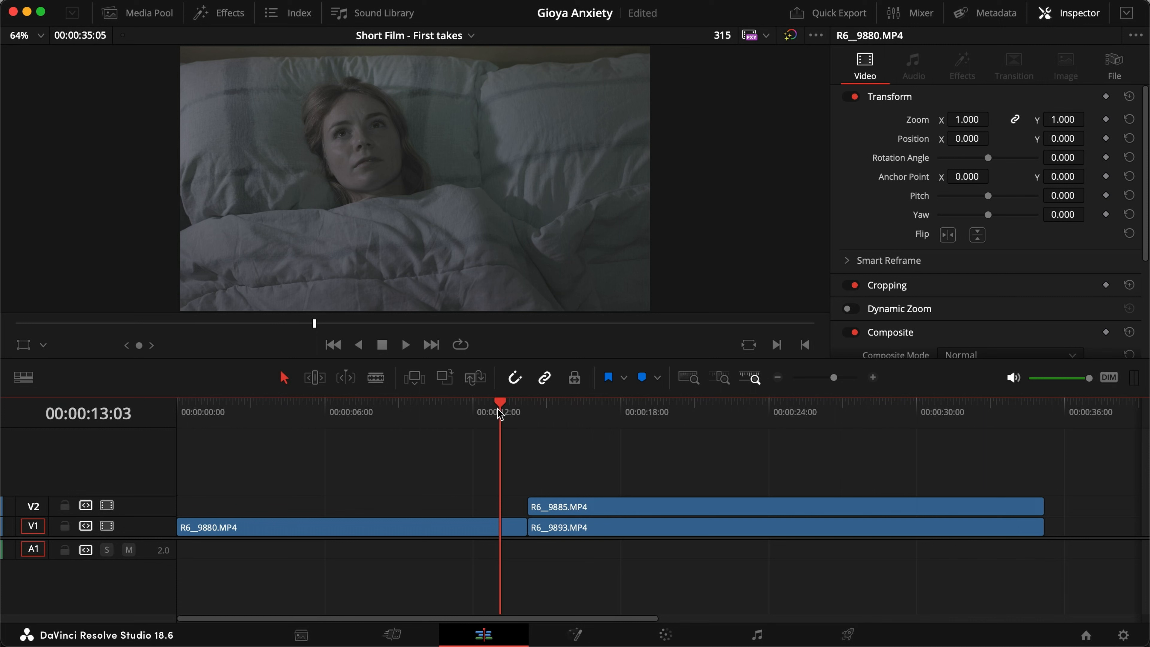
View the footage around 00:00:23:02 and toggle track V2's visibility to compare the two stacked takes
drag(500, 414, 745, 421)
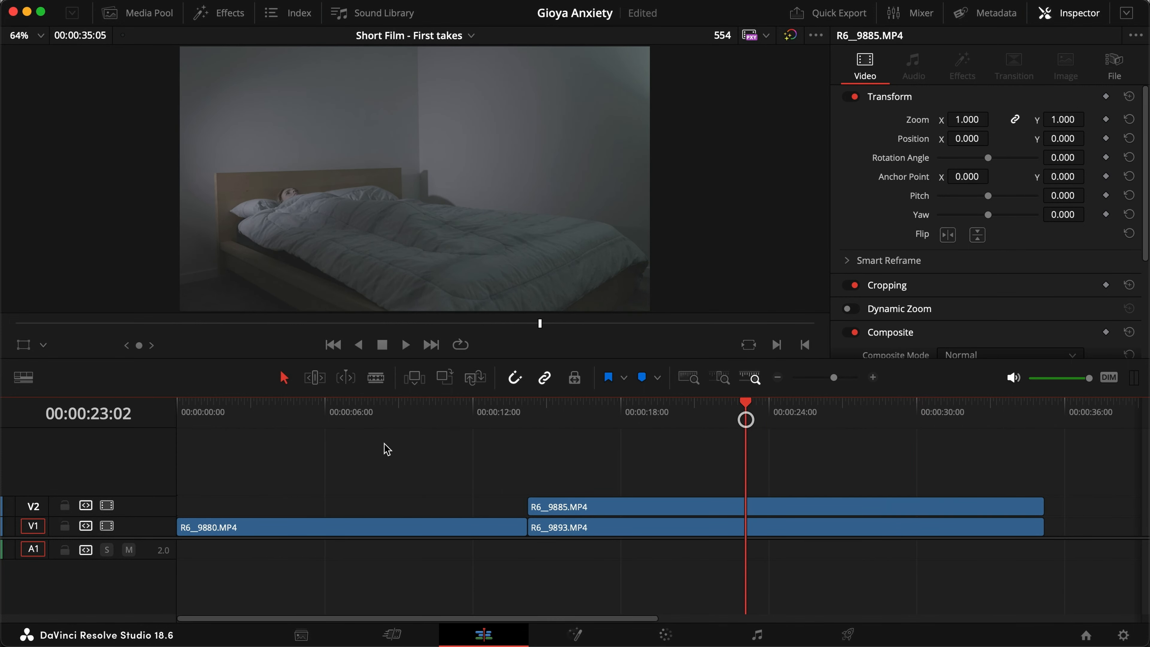
click(107, 505)
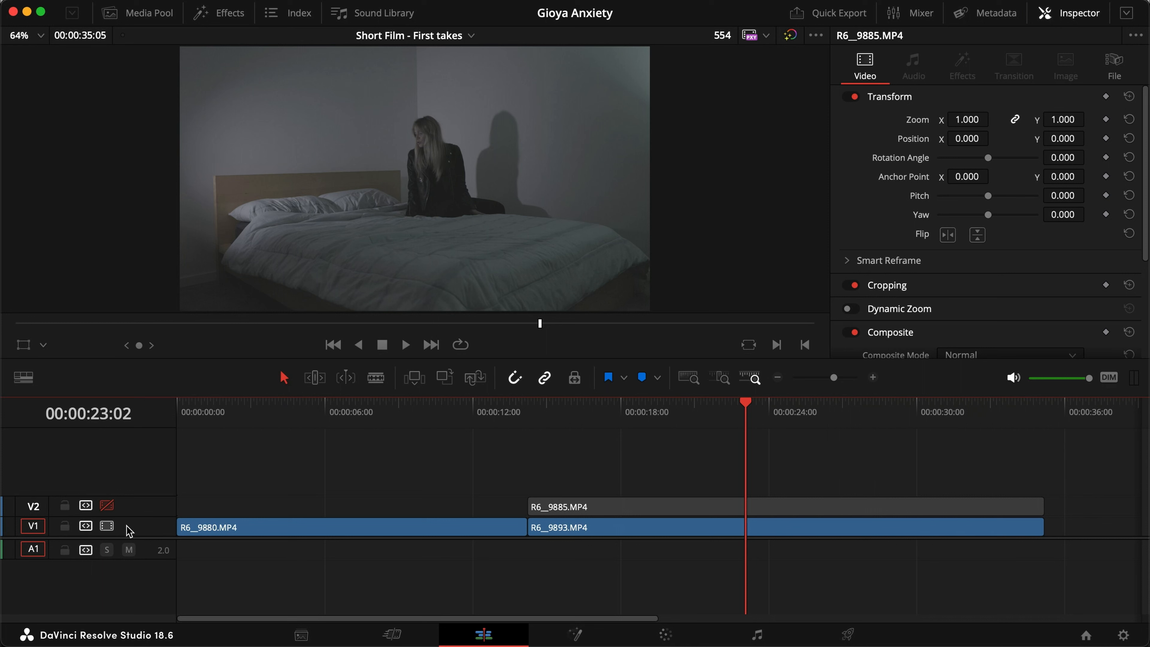
click(107, 505)
Open clip R6__9880.MP4 at about 00:00:06:23 for color grading, with the clip thumbnails hidden and the node graph widened
click(349, 429)
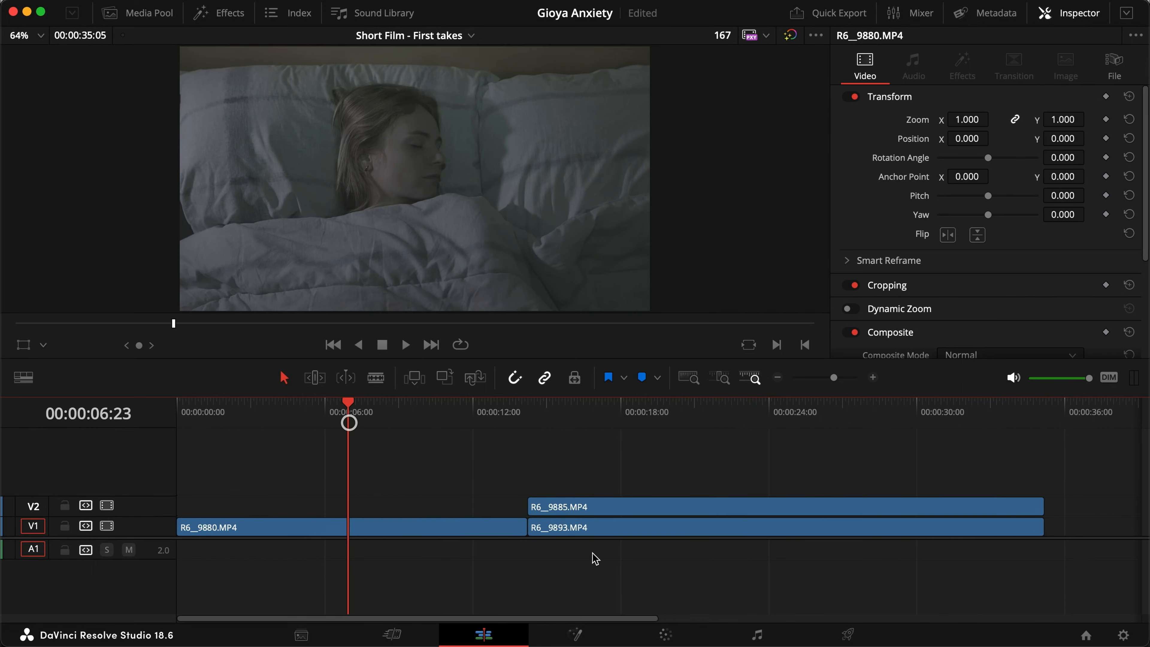
click(674, 634)
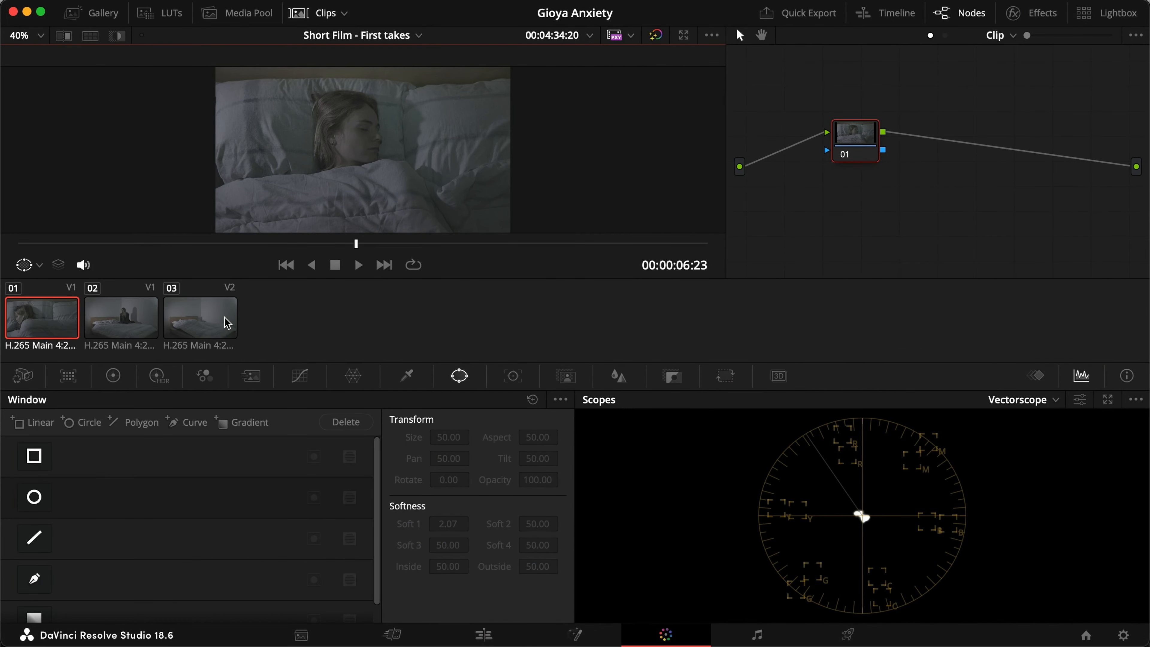
click(300, 13)
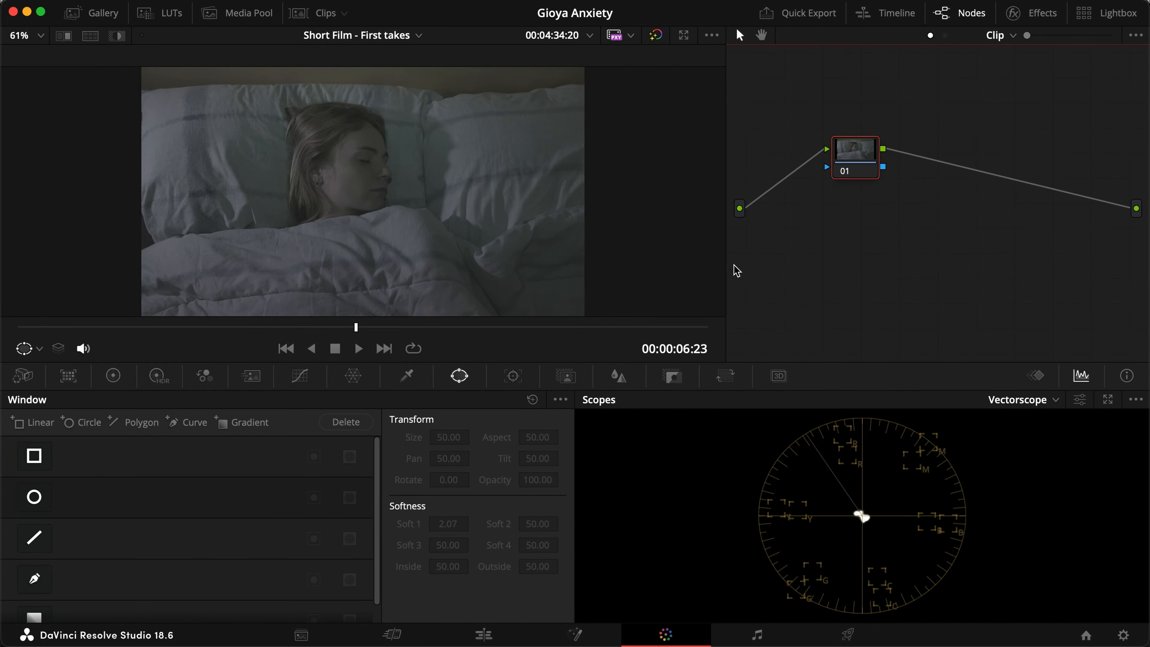
drag(725, 257, 500, 254)
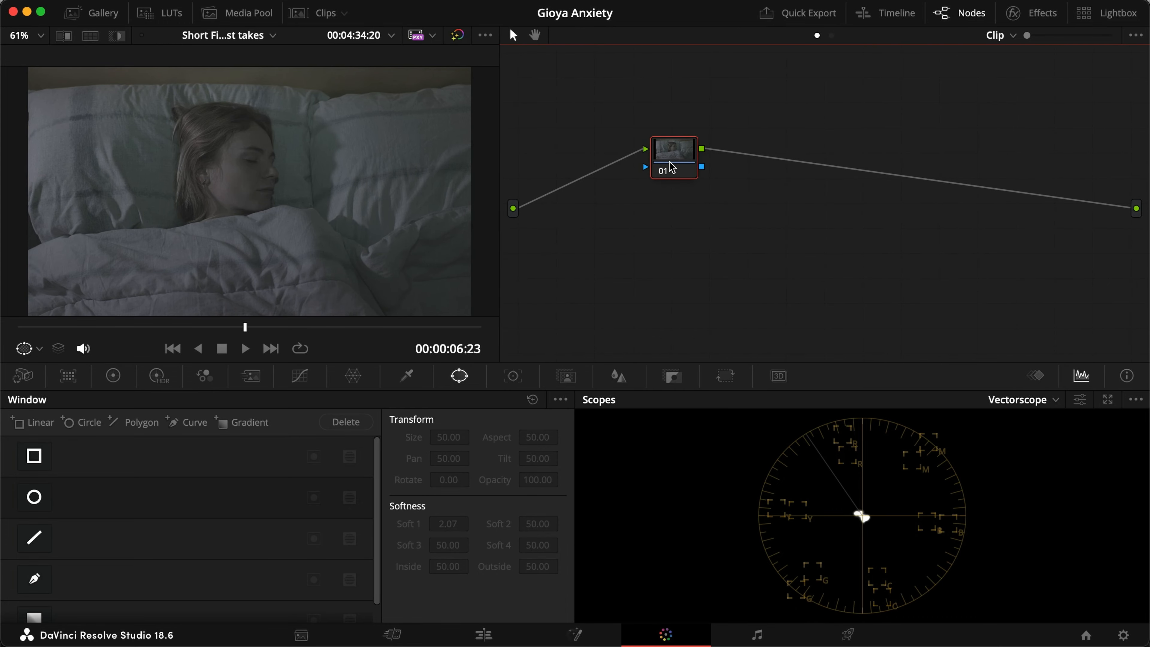
Move the clip's first node close to the source input and apply a Color Space Transform effect to it
drag(666, 168, 578, 219)
click(1013, 12)
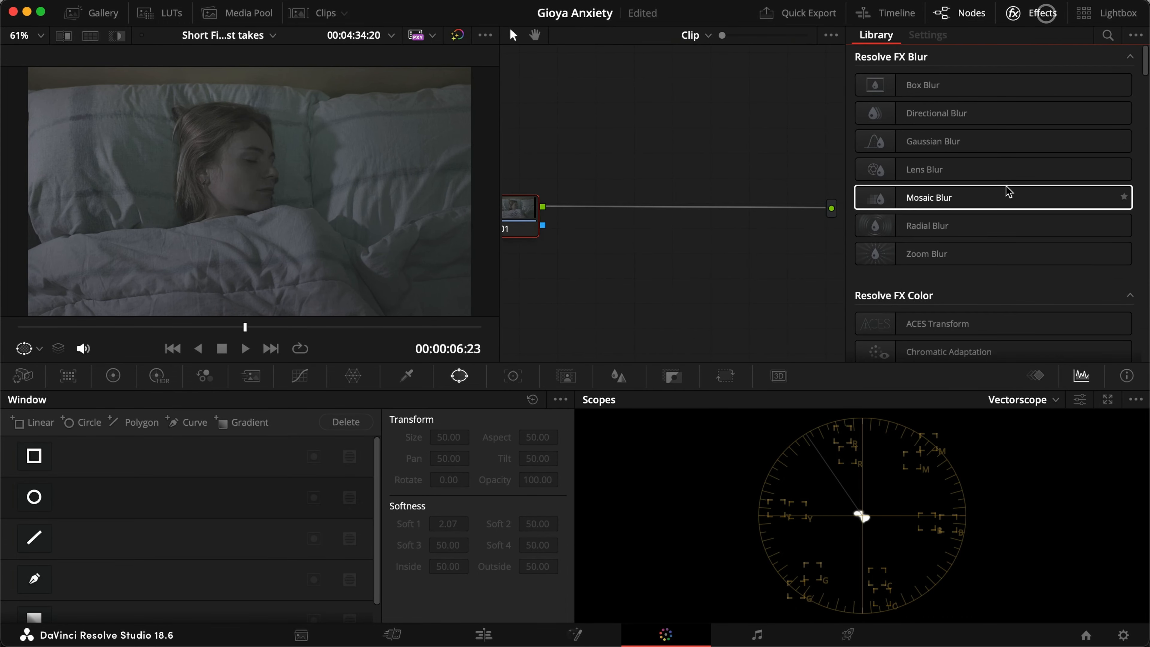
scroll(935, 317, down, 2)
drag(932, 329, 524, 213)
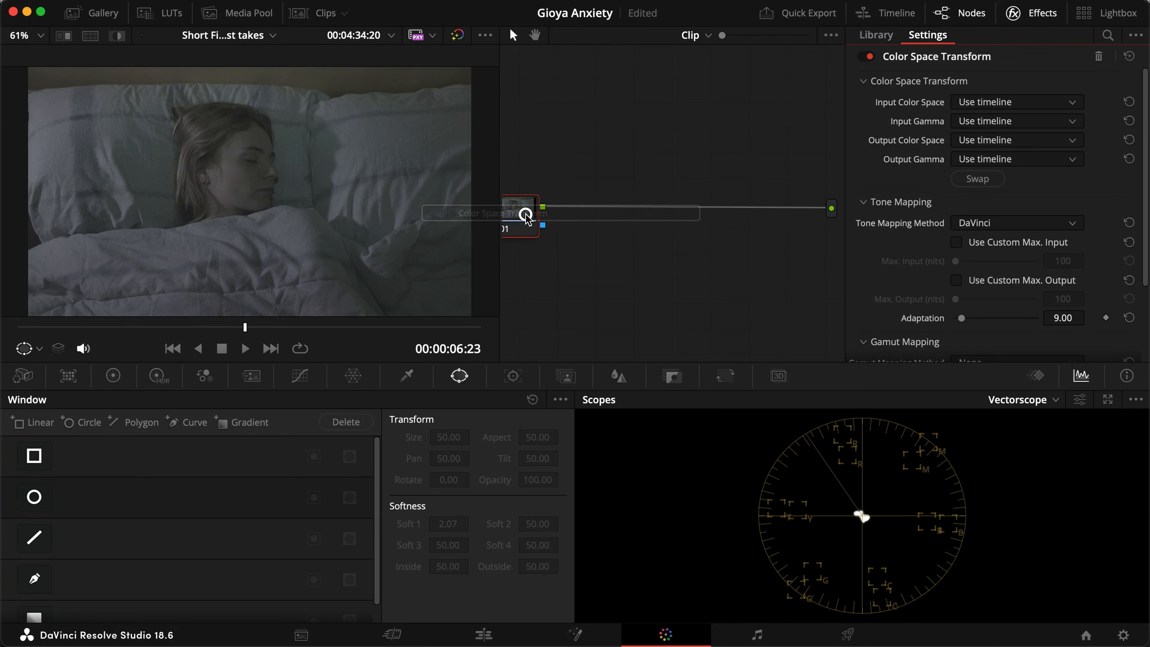
Set the transform's input color space to Canon Cinema Gamut and its input gamma to Canon Log 3
click(989, 101)
key(c)
key(Return)
click(996, 121)
key(c)
key(Return)
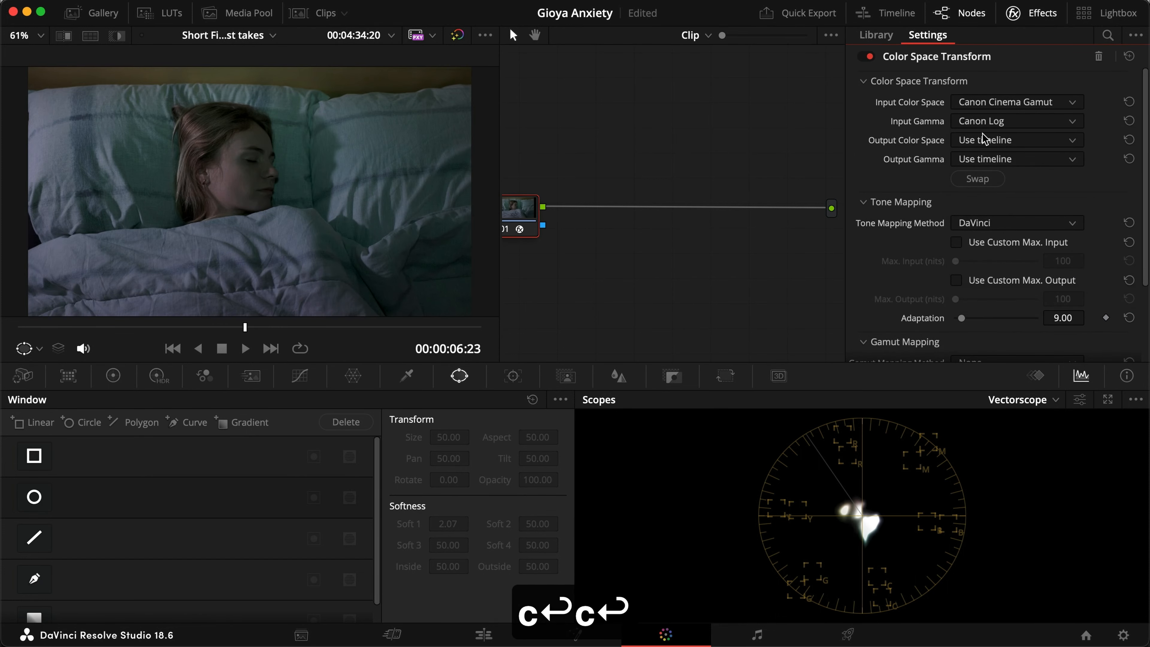
click(983, 120)
key(Down)
key(Down)
key(Return)
Set the transform's output color space to DaVinci Wide Gamut and output gamma to DaVinci Intermediate, and hide the effects library
click(983, 140)
key(d)
key(Return)
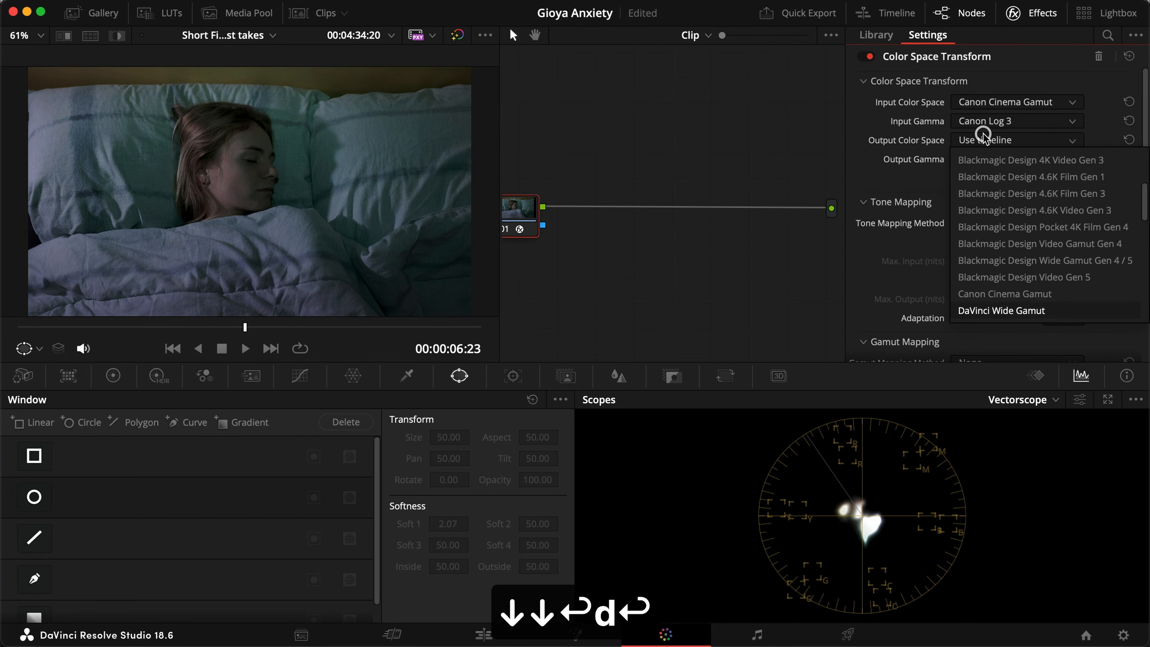
click(988, 158)
key(d)
key(Return)
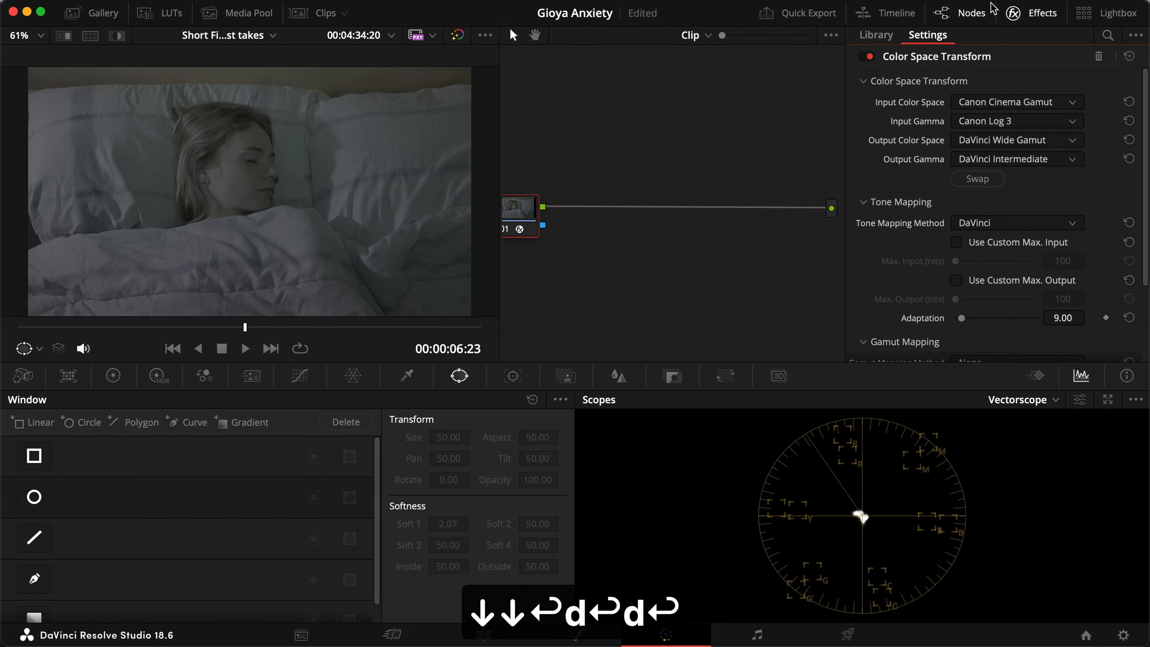
click(1016, 13)
Create a node in the timeline-level graph, place it in line with the connection and label it DWG-REC
click(832, 36)
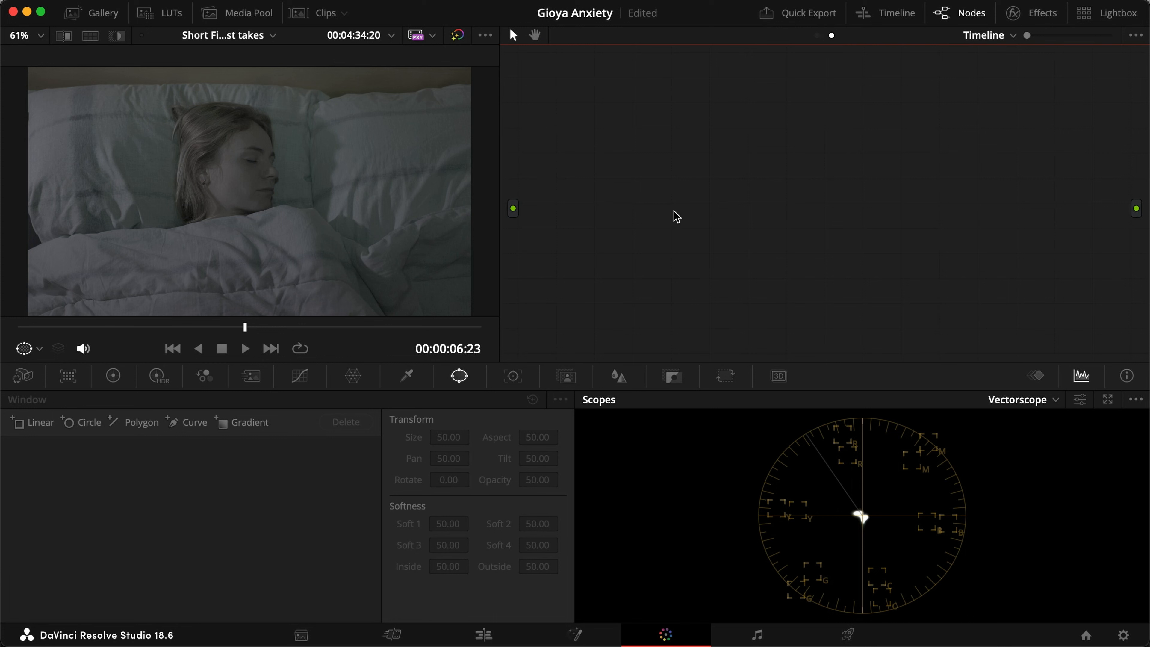
key(alt+s)
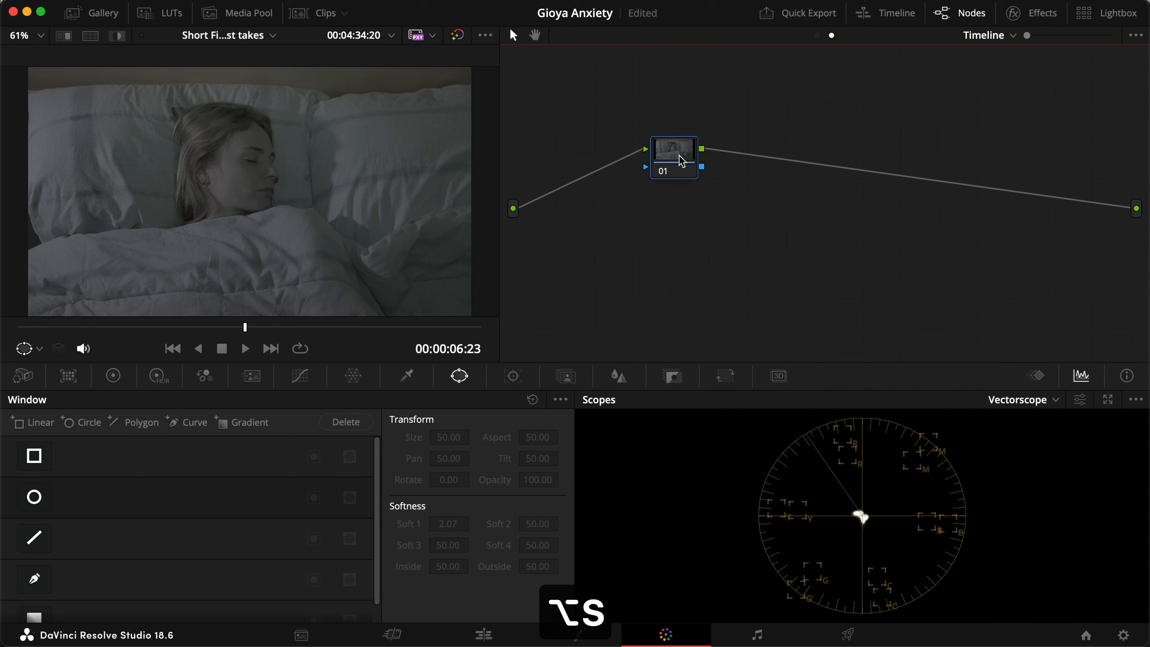
drag(683, 162, 715, 220)
key(r)
text(DWG-D)
key(shift+BackSpace)
text(REC)
key(Return)
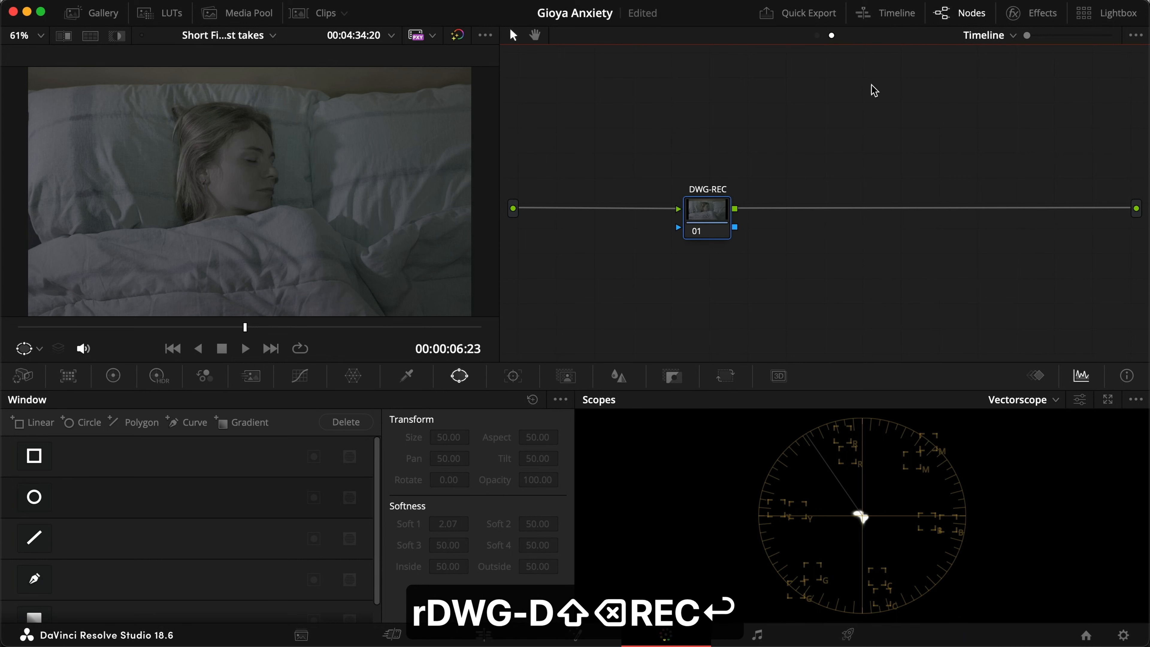
Apply a Color Space Transform to the DWG-REC node with DaVinci Wide Gamut and DaVinci Intermediate as its input
click(1013, 13)
drag(891, 329, 627, 216)
click(1021, 100)
key(d)
key(Return)
click(1025, 118)
key(d)
key(Return)
Set the transform's output to Rec.709 and Gamma 2.4, and move the DWG-REC node close to the graph's output
click(1014, 140)
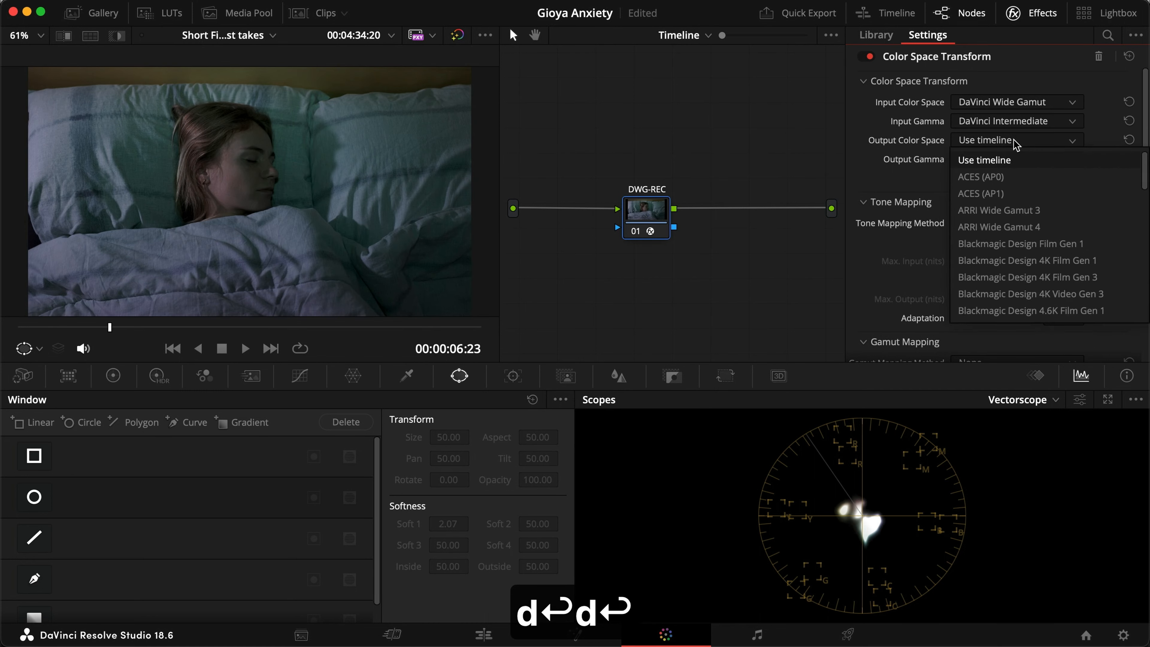
key(r)
key(Return)
click(1007, 159)
key(g)
key(Down)
key(Return)
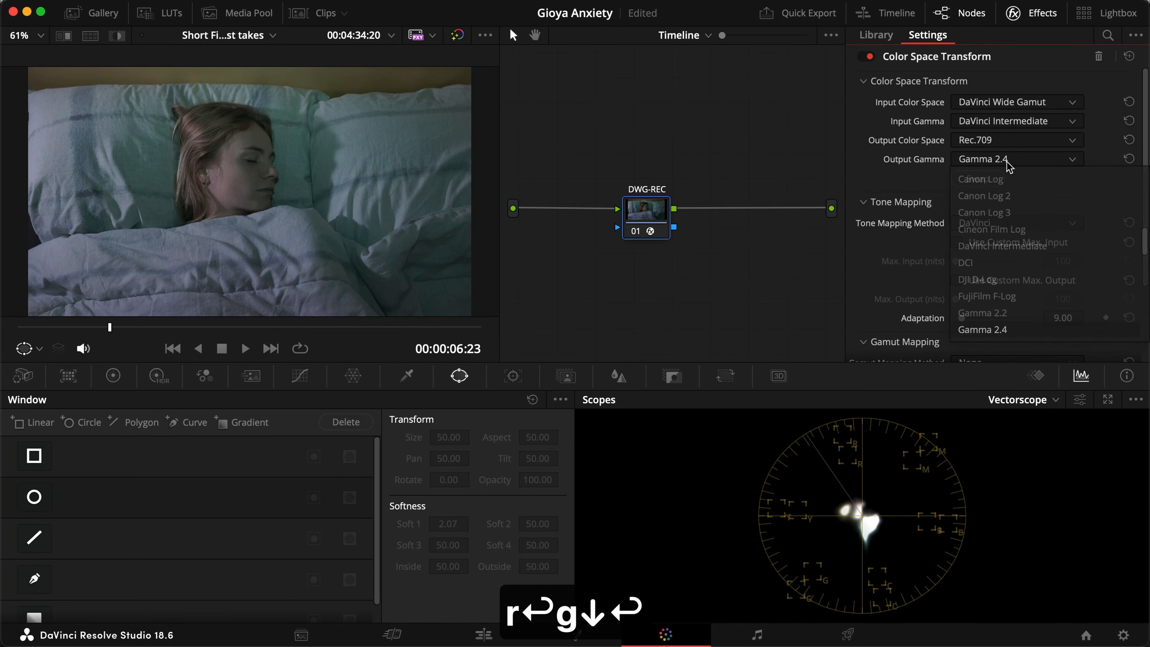
click(1018, 13)
drag(713, 222, 1085, 223)
Return to the clip-level node graph and label its Color Space Transform node LOG-DWG
click(817, 35)
text(LOG-DWG)
key(Return)
Show the Waveform scope at the start of the first clip and switch the viewer's on-screen control to Qualifier
click(1000, 399)
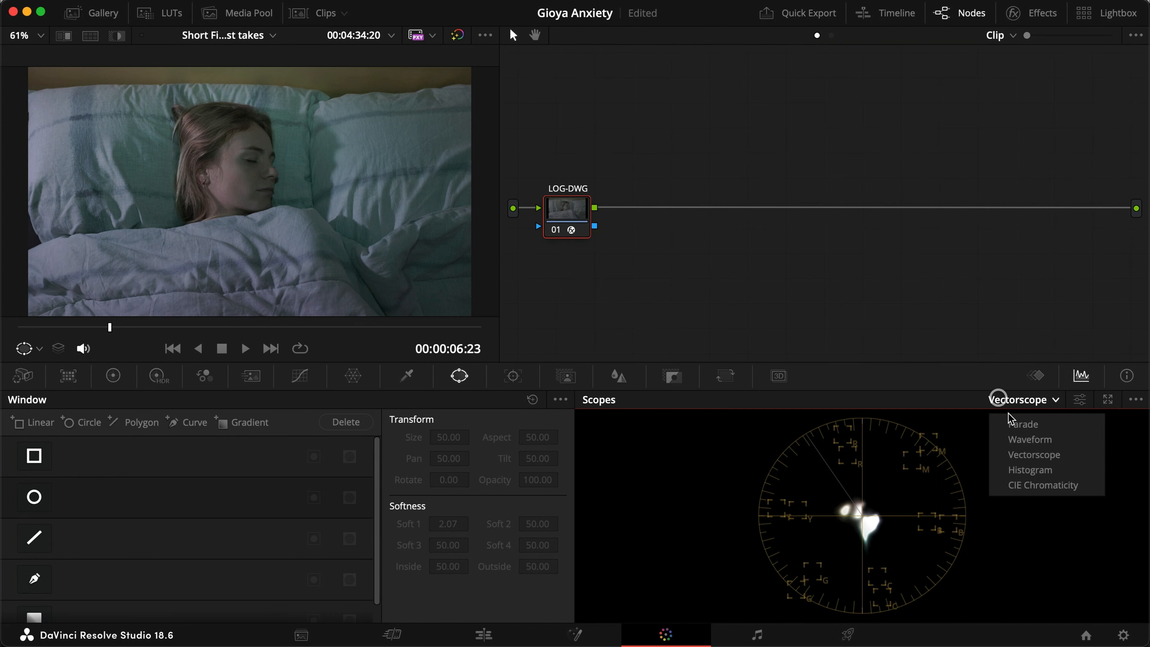
click(1019, 439)
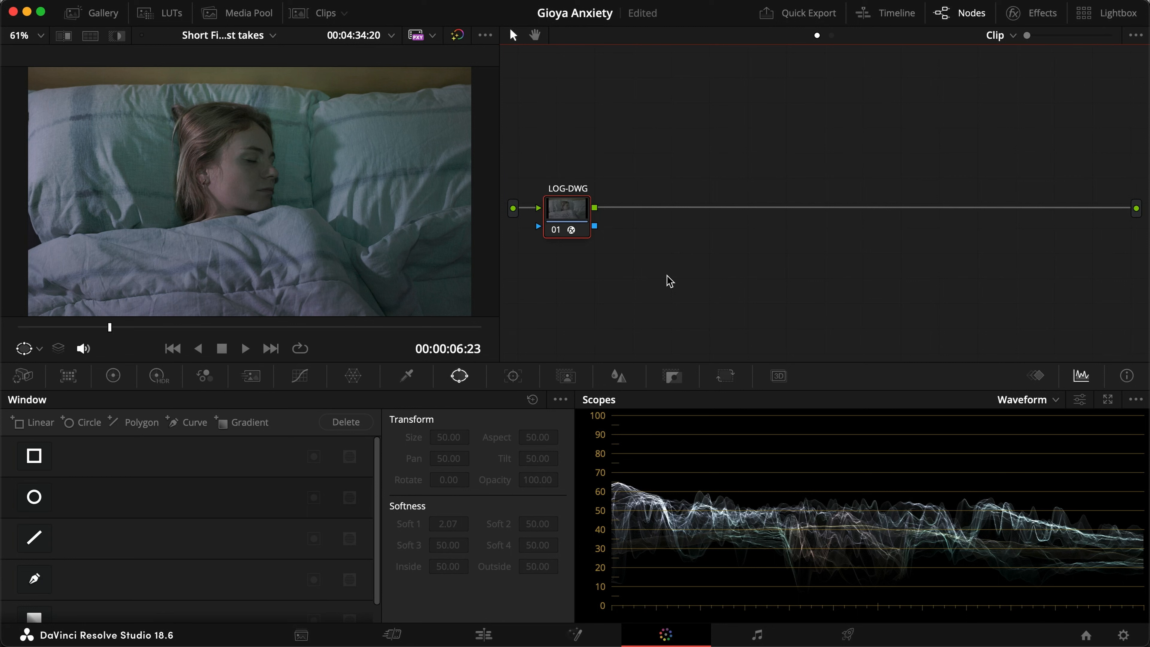
click(18, 327)
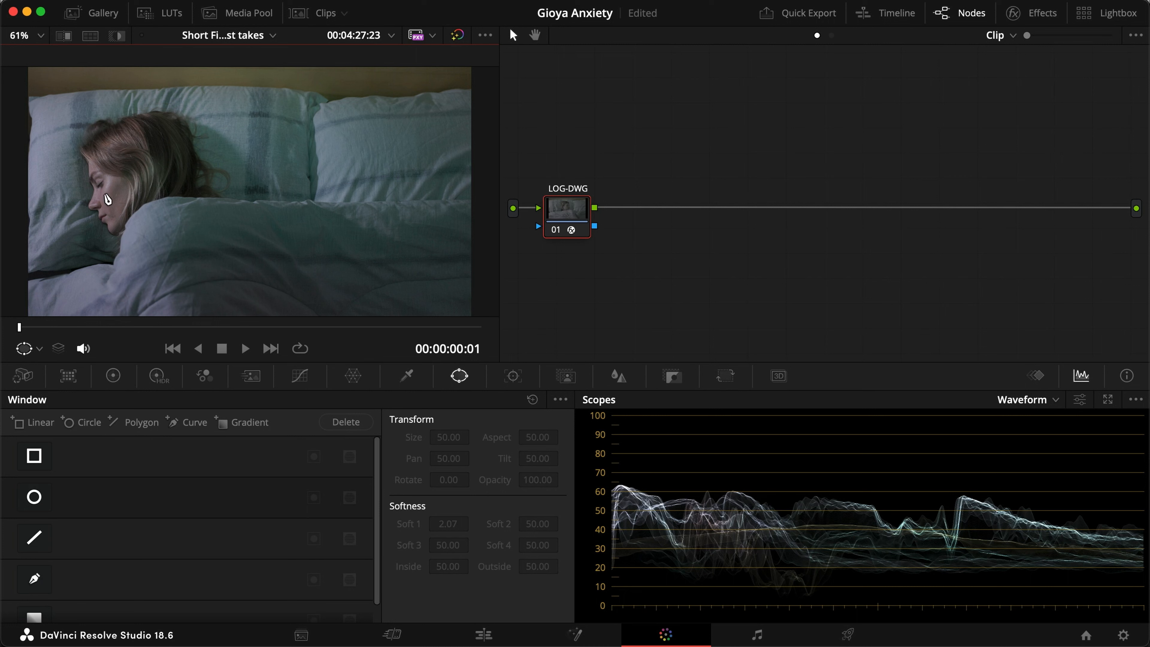
click(40, 348)
click(47, 391)
click(522, 320)
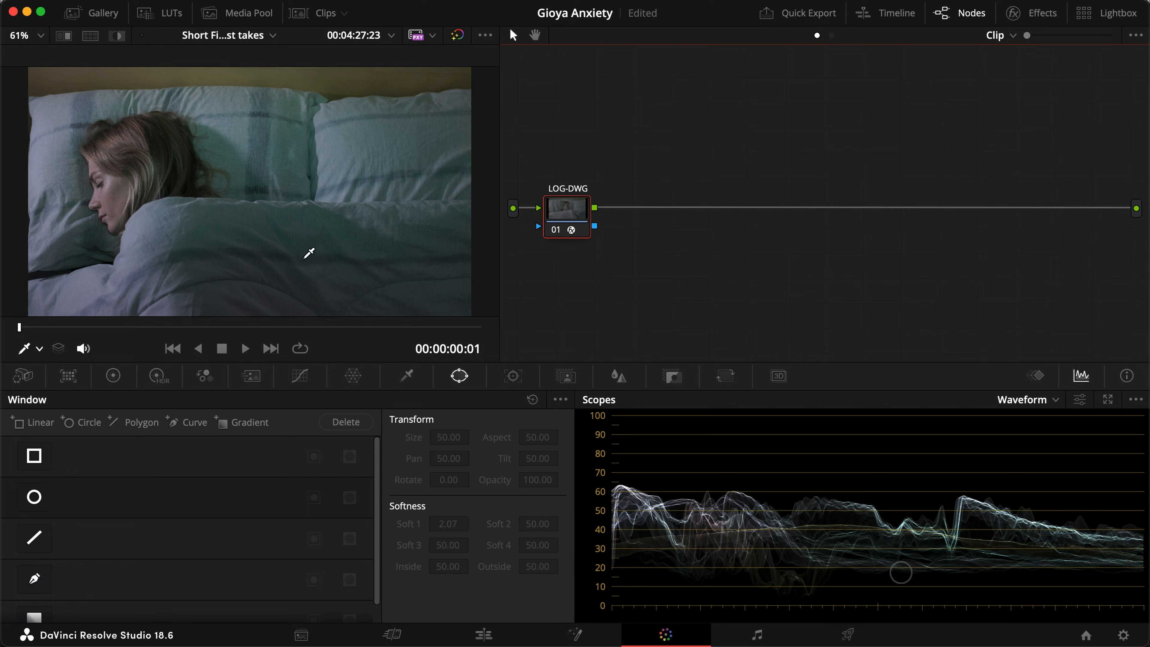
Add three serial nodes after LOG-DWG and label them Balance, Exposure and Contrast in signal order
key(alt+s)
key(alt+s)
key(alt+s)
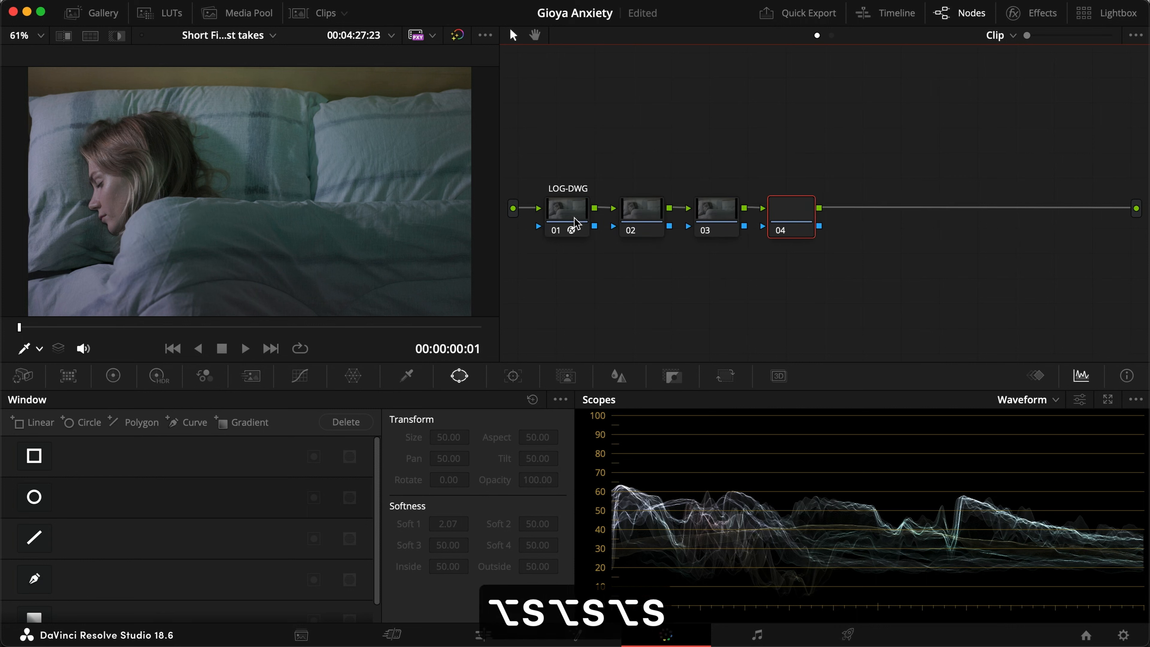
text(rContrast)
key(Return)
click(709, 209)
text(rExposure)
key(Return)
click(633, 209)
text(rBalance)
key(Return)
Shape a gentle S-curve on the Contrast node's custom curve, lowering the shadows and raising the highlights
click(792, 211)
click(299, 375)
drag(88, 569, 97, 588)
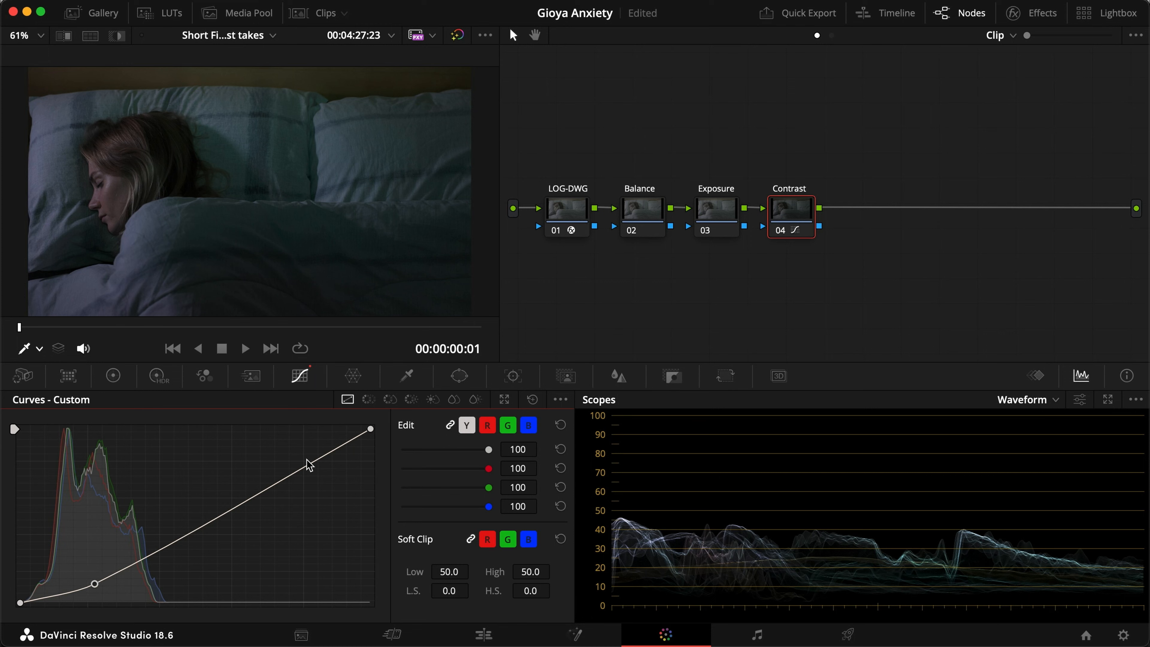
drag(303, 467, 302, 451)
Compare the image with and without the Contrast node, review it full screen and save the project
key(super+d)
key(super+d)
key(super+f)
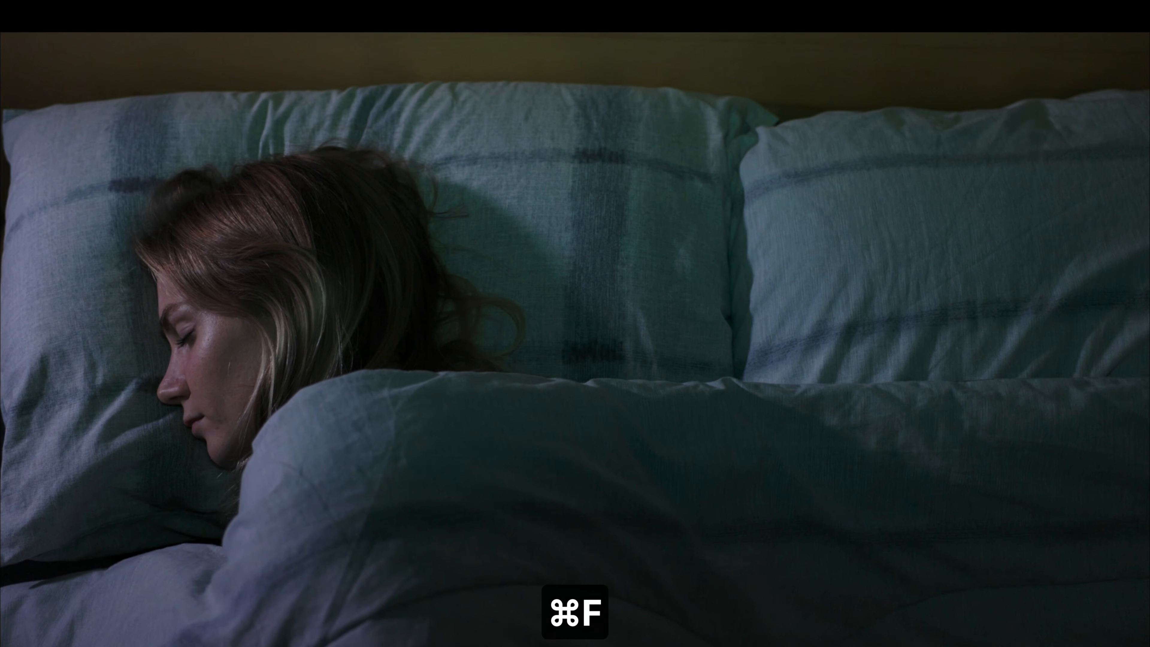
key(Escape)
key(super+s)
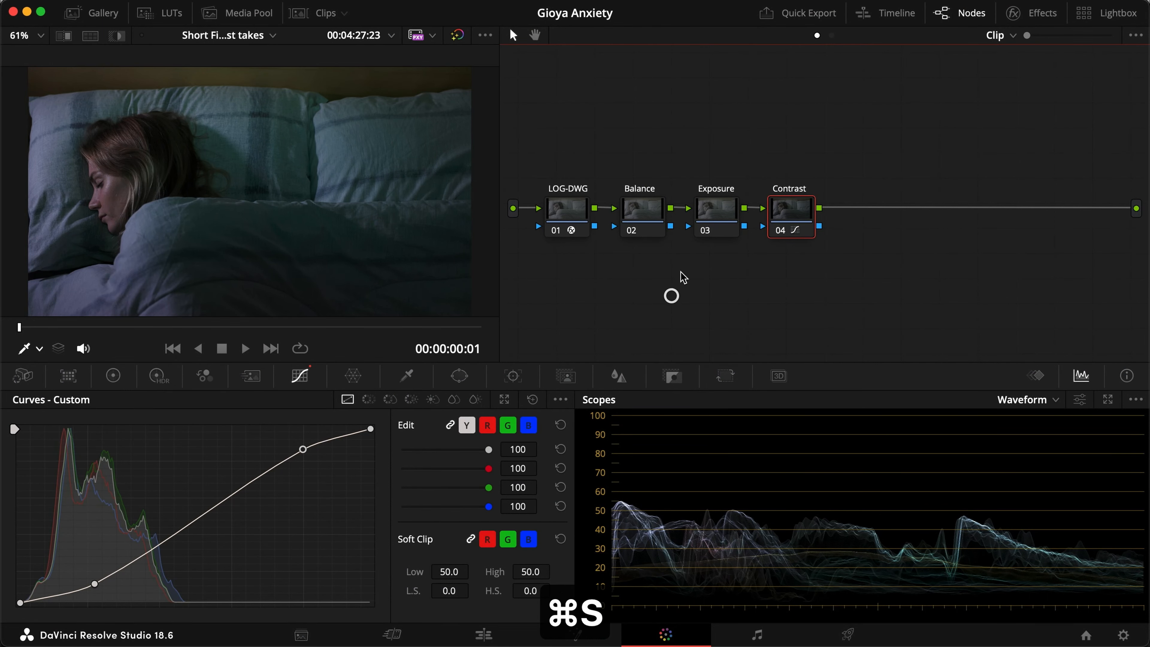
Brighten the image on the Exposure node by raising the master Gamma and slightly lowering the master Lift
click(720, 205)
click(113, 375)
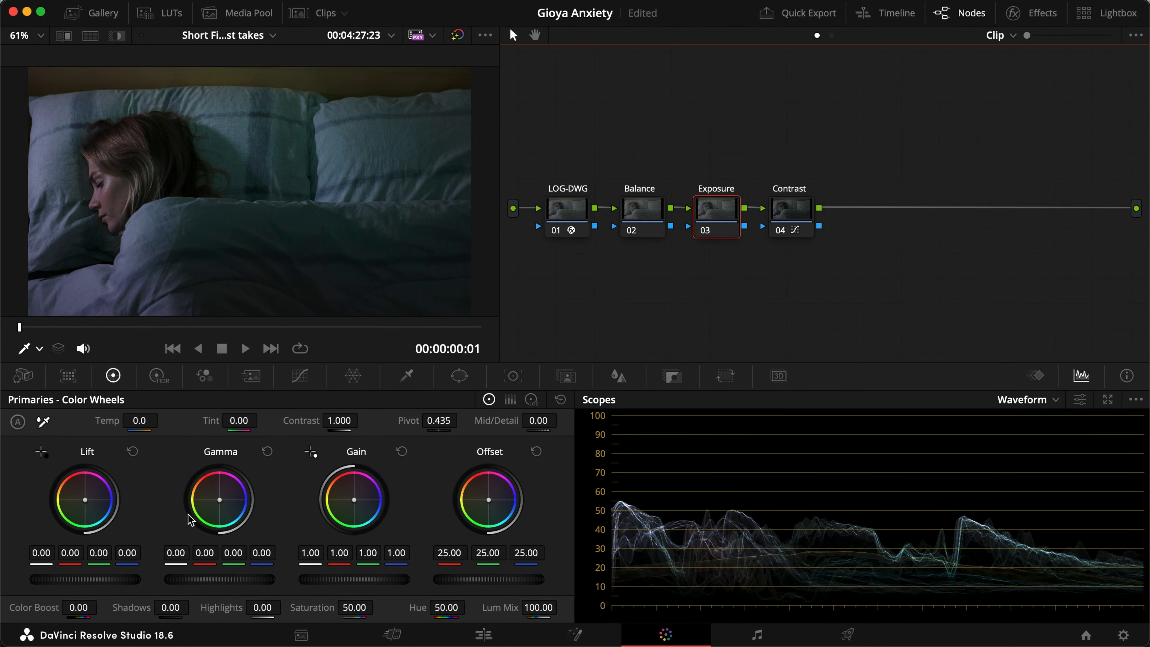
drag(175, 551, 256, 544)
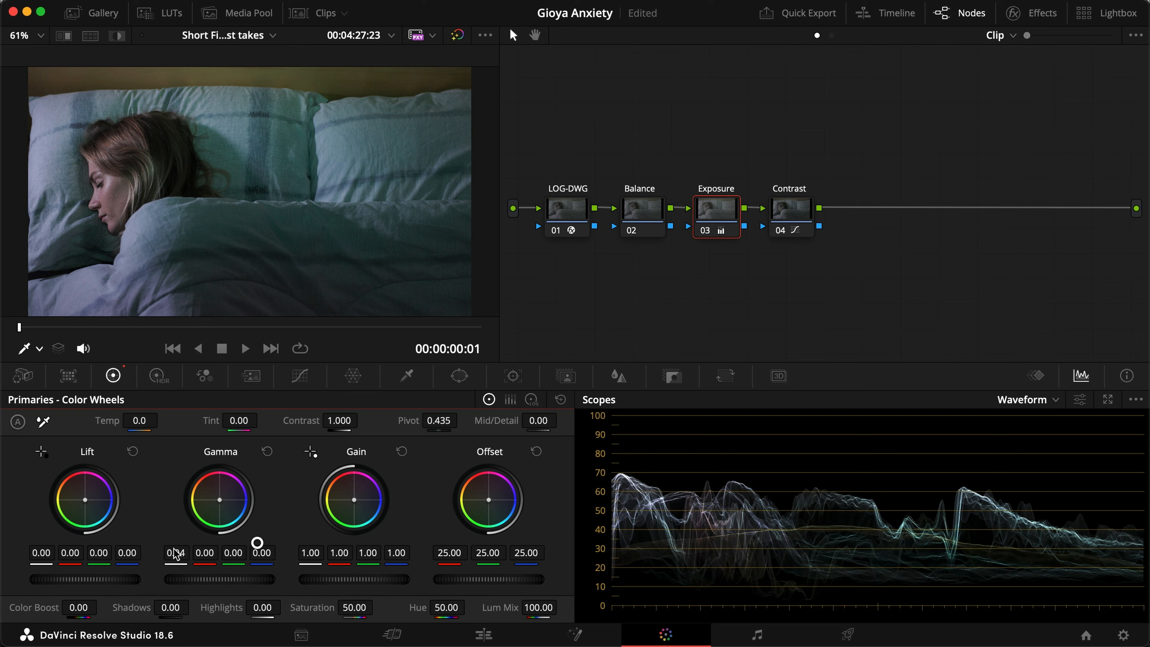
drag(46, 550, 19, 547)
Compare the image with and without the Exposure adjustment, also in full screen, and save the project
key(super+d)
key(super+d)
key(super+f)
key(super+d)
key(super+d)
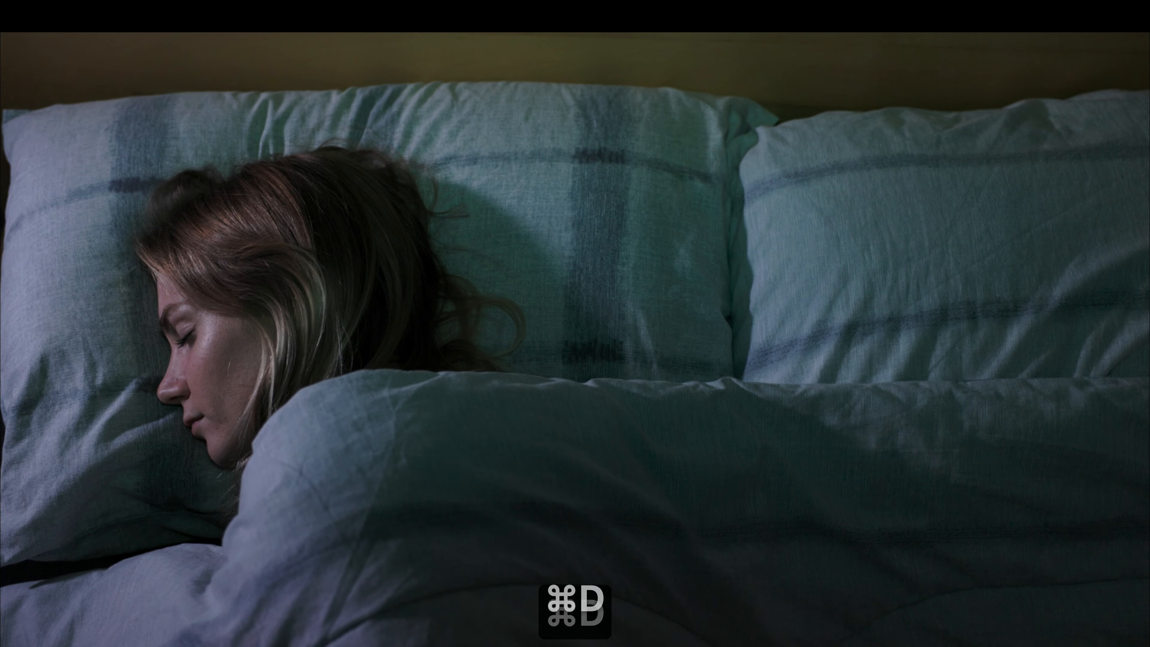
key(super+f)
key(super+s)
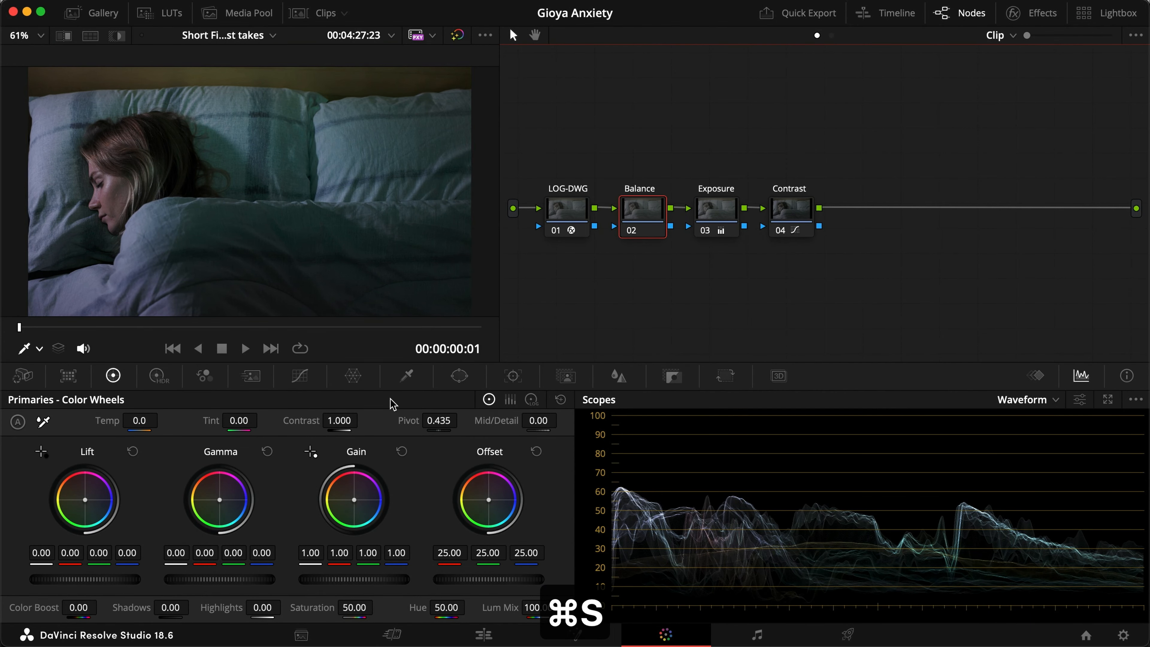
Switch the scope to Vectorscope and show it in a floating scopes window placed clear of the viewer
click(1003, 401)
click(1008, 446)
click(1021, 400)
click(1034, 449)
key(super+shift+w)
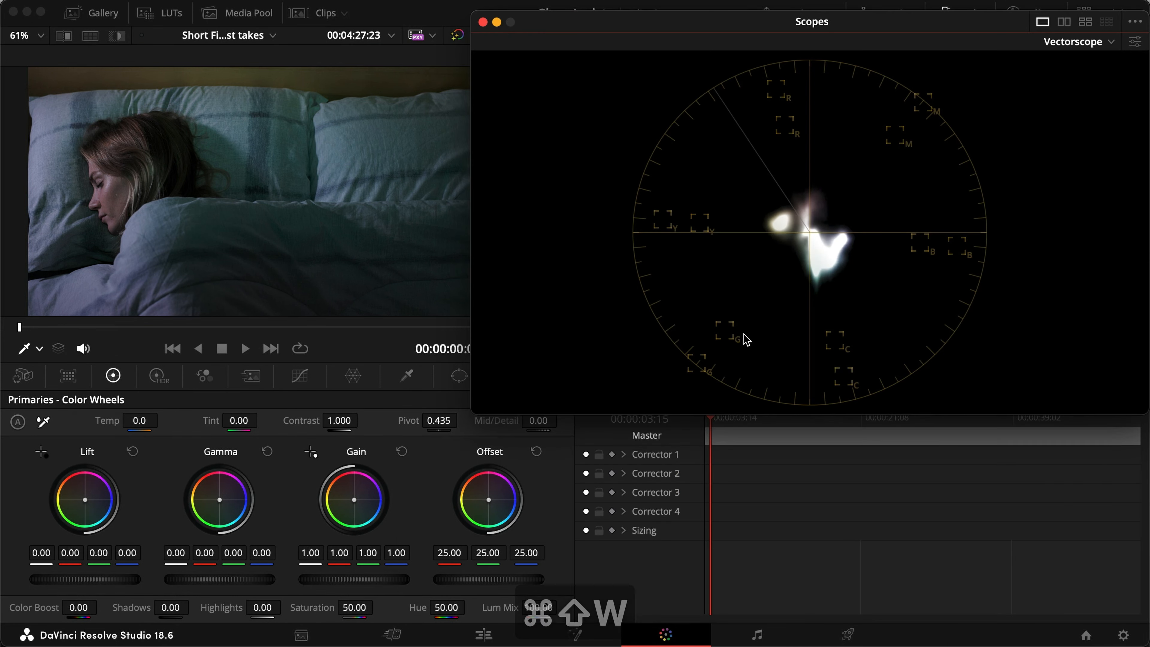
click(483, 22)
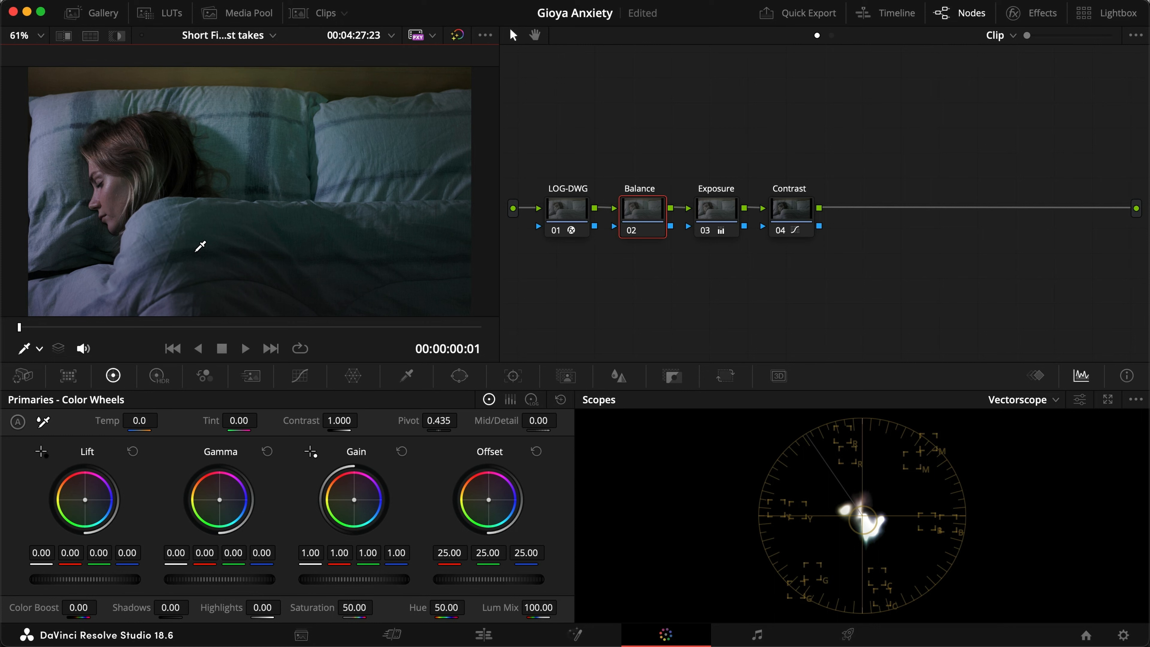
key(super+shift+w)
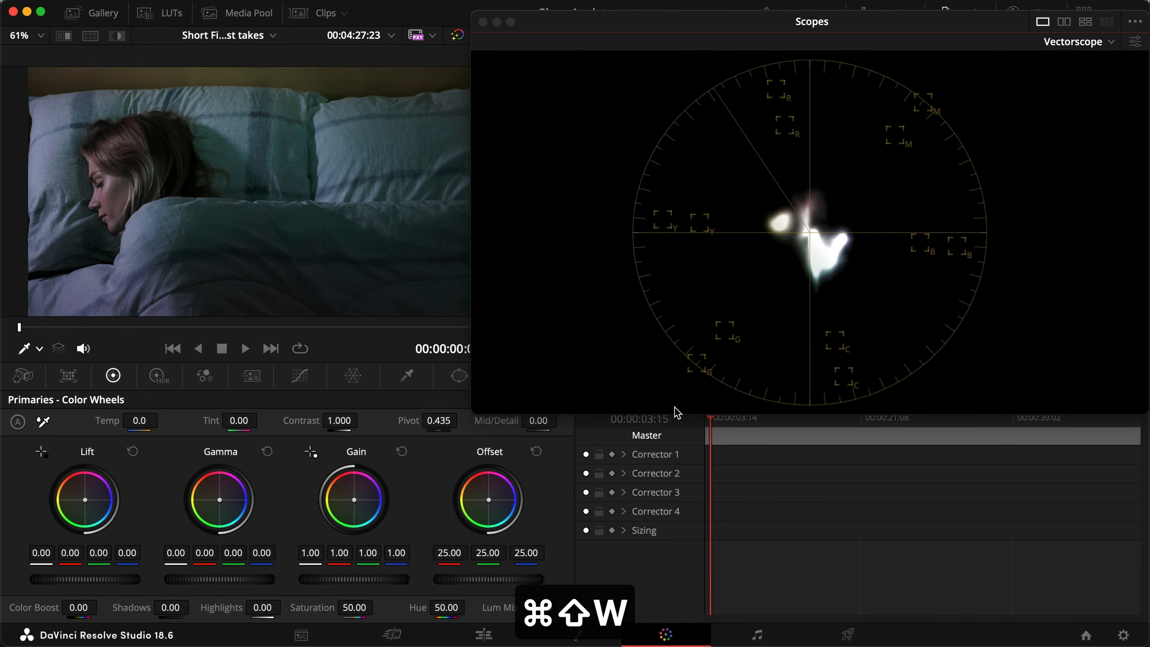
drag(613, 23, 648, 19)
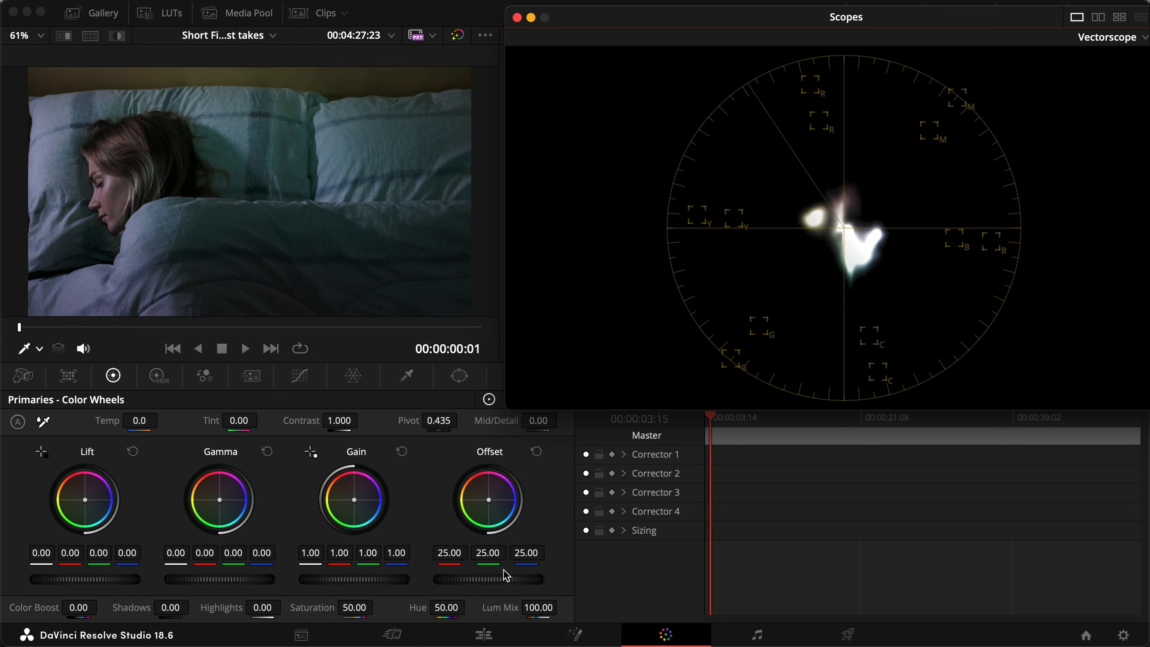
Shift the color on the Balance node by setting Offset to red 23.72, green 26.04 and blue 26.28
drag(490, 555, 496, 549)
drag(494, 550, 498, 550)
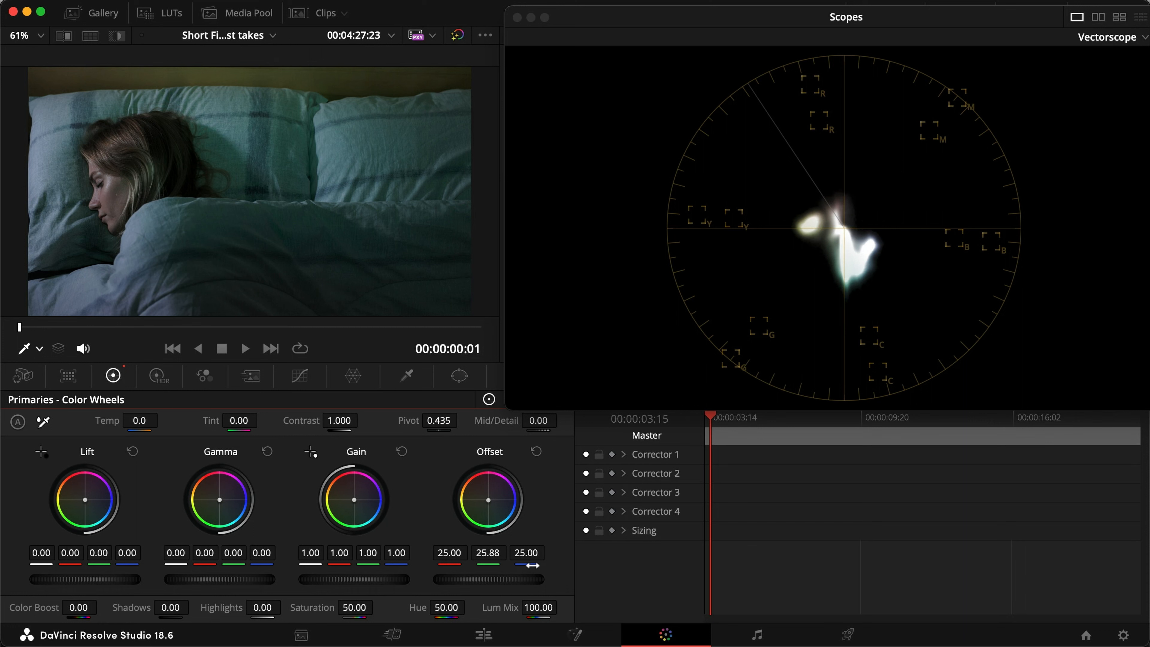
drag(526, 555, 540, 557)
drag(448, 555, 438, 554)
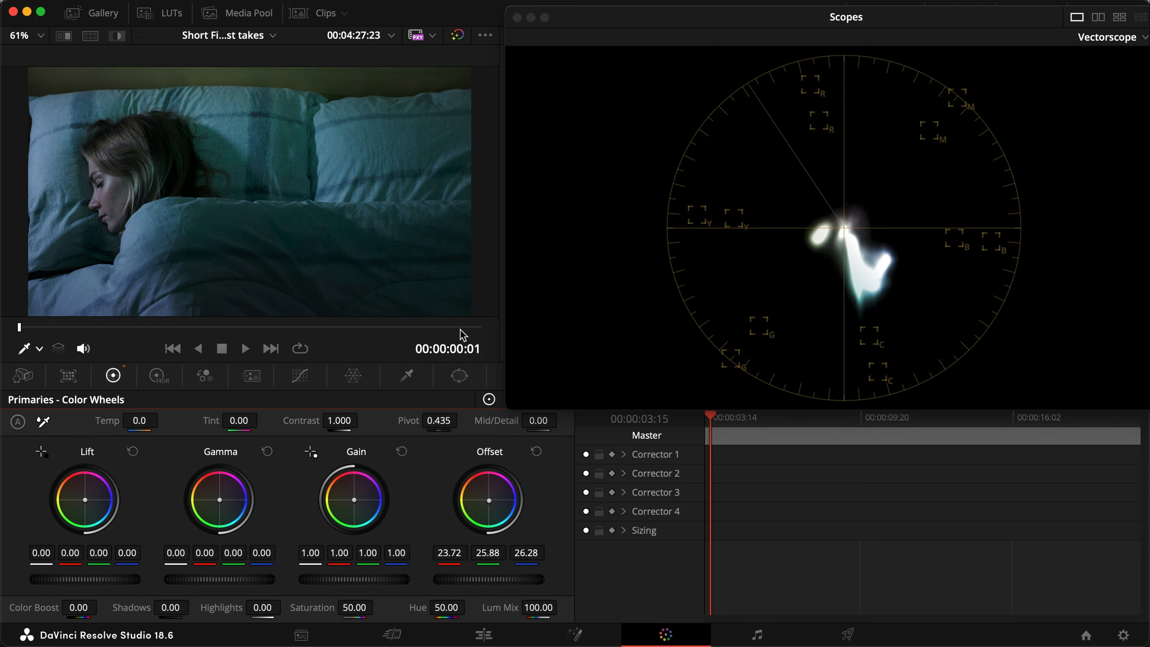
mouse_move(96, 197)
drag(485, 552, 489, 552)
mouse_move(104, 194)
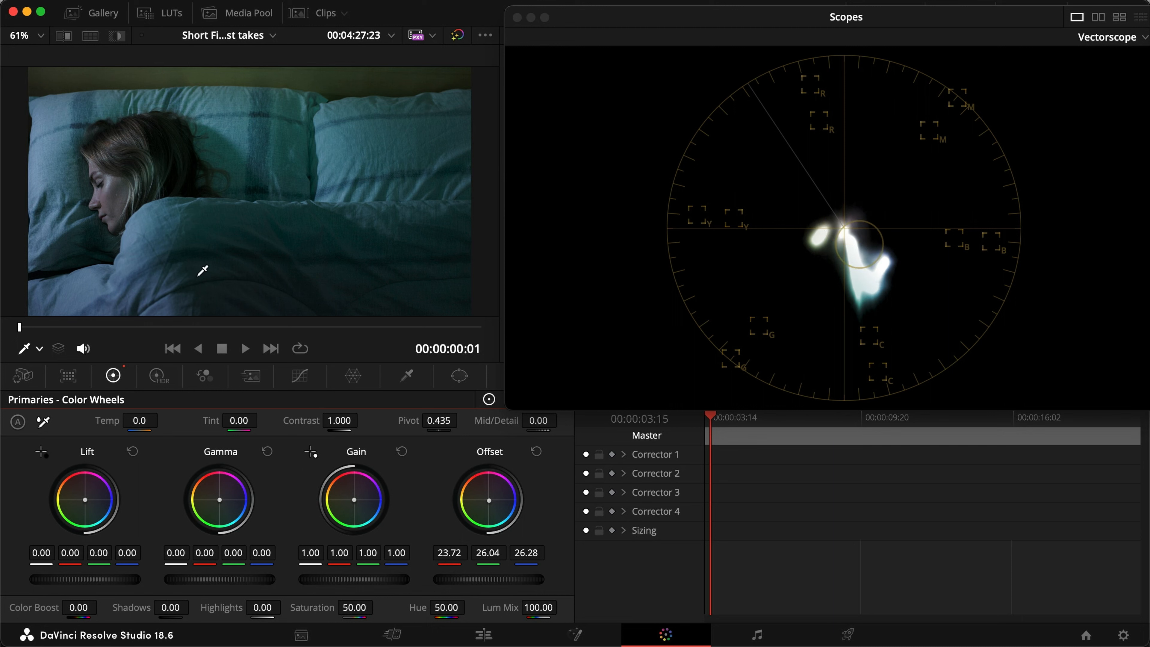
Fine-tune the Balance node's Offset to red 24.04, green 26.36 and blue 25.96, checking the skin tones up close
drag(488, 555, 489, 555)
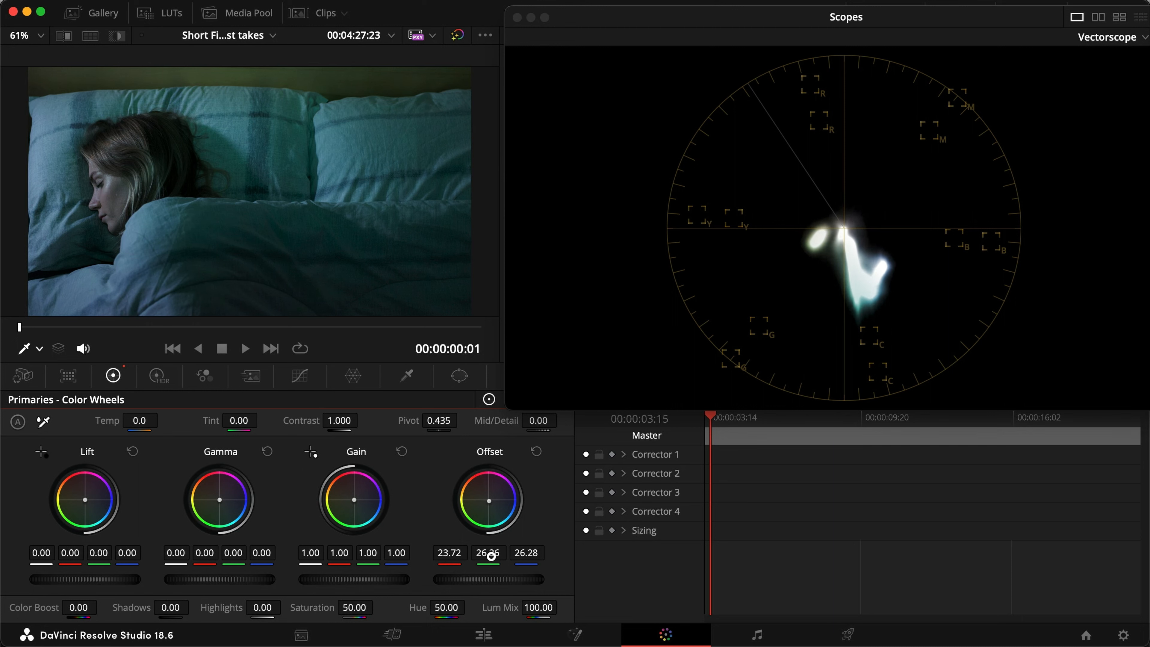
mouse_move(98, 180)
scroll(97, 180, up, 10)
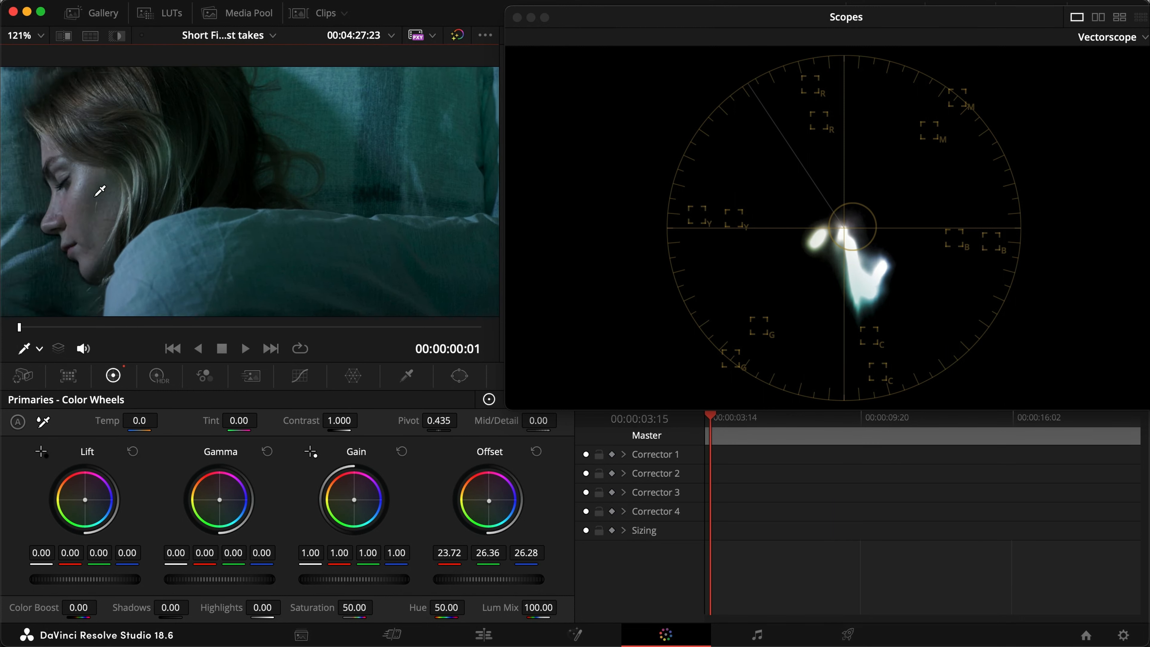
scroll(100, 190, down, 6)
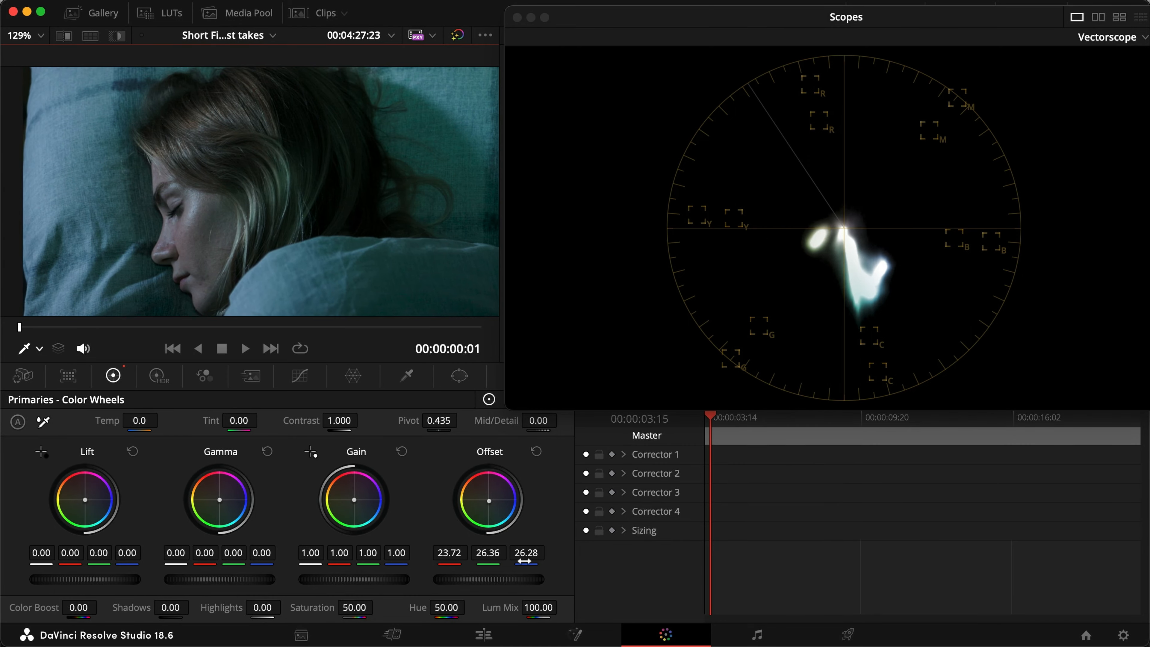
drag(526, 557, 458, 556)
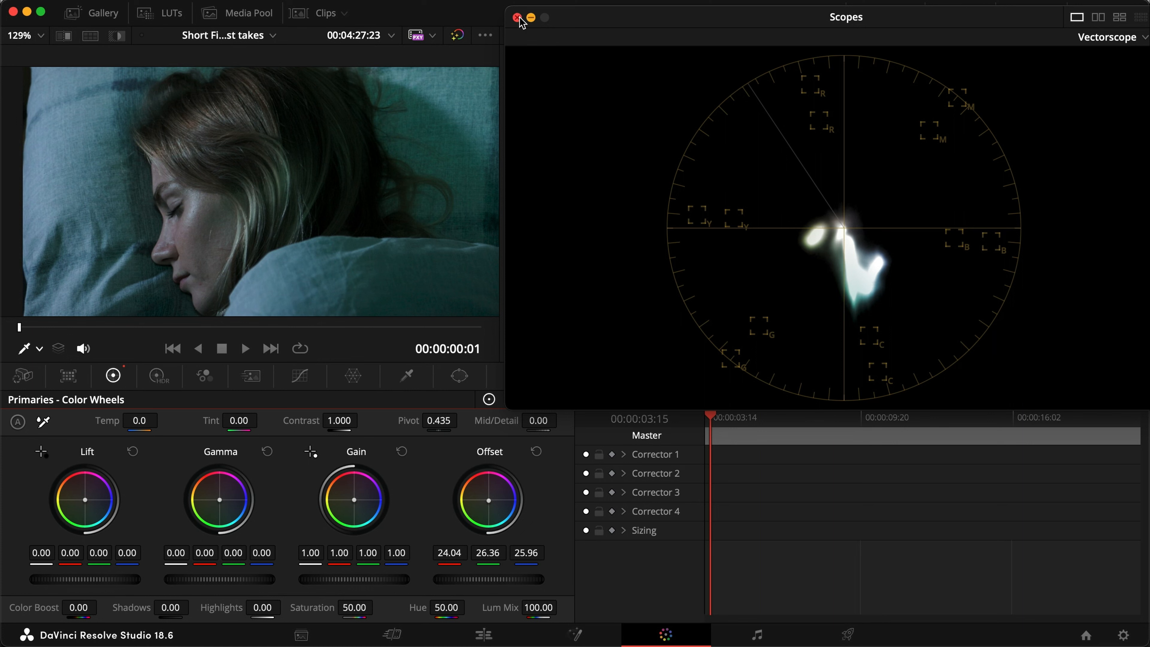
Fit the image in the viewer, compare it with and without the Balance adjustment, and close the floating scopes window
key(shift+z)
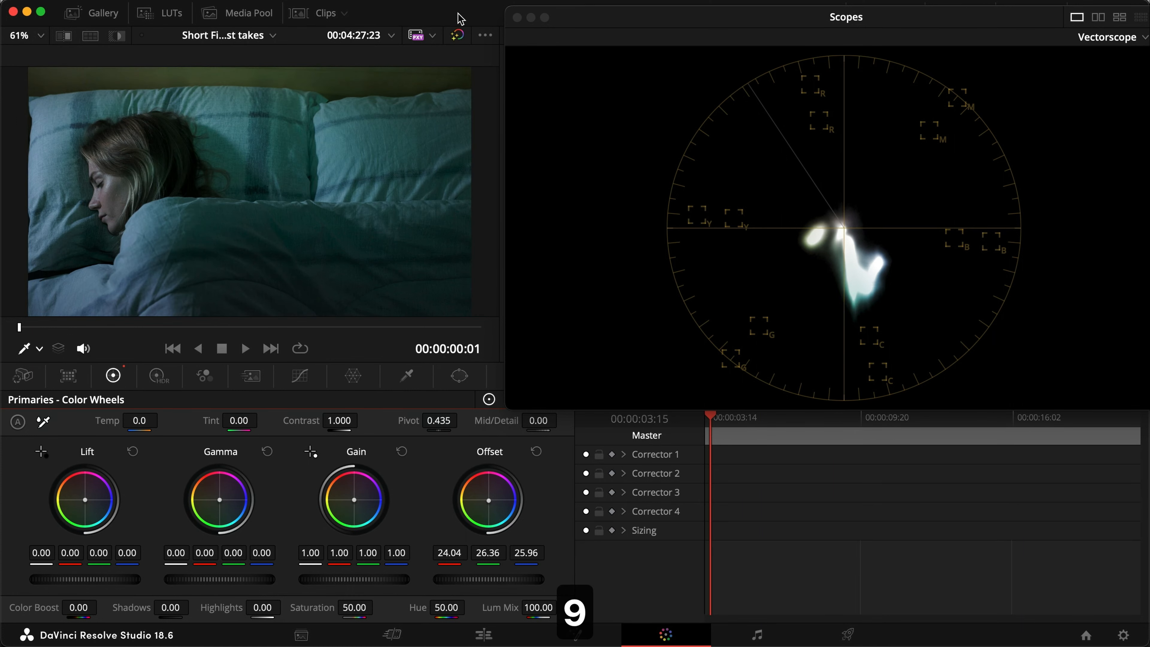
key(super+d)
key(super+d)
key(super+d)
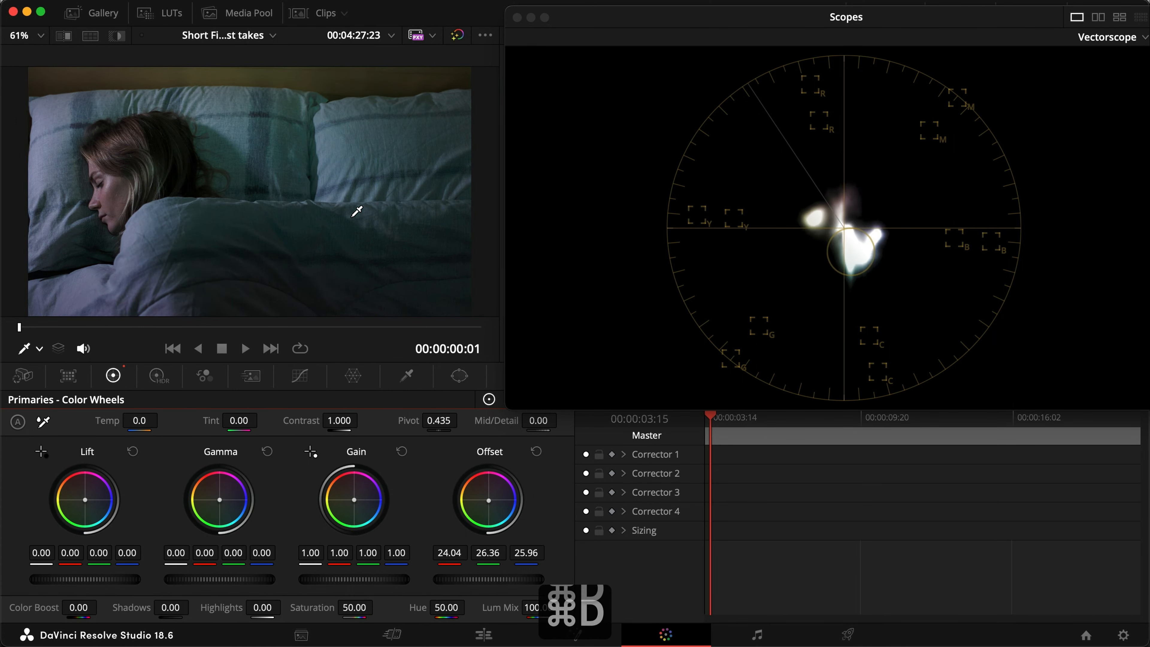
key(super+d)
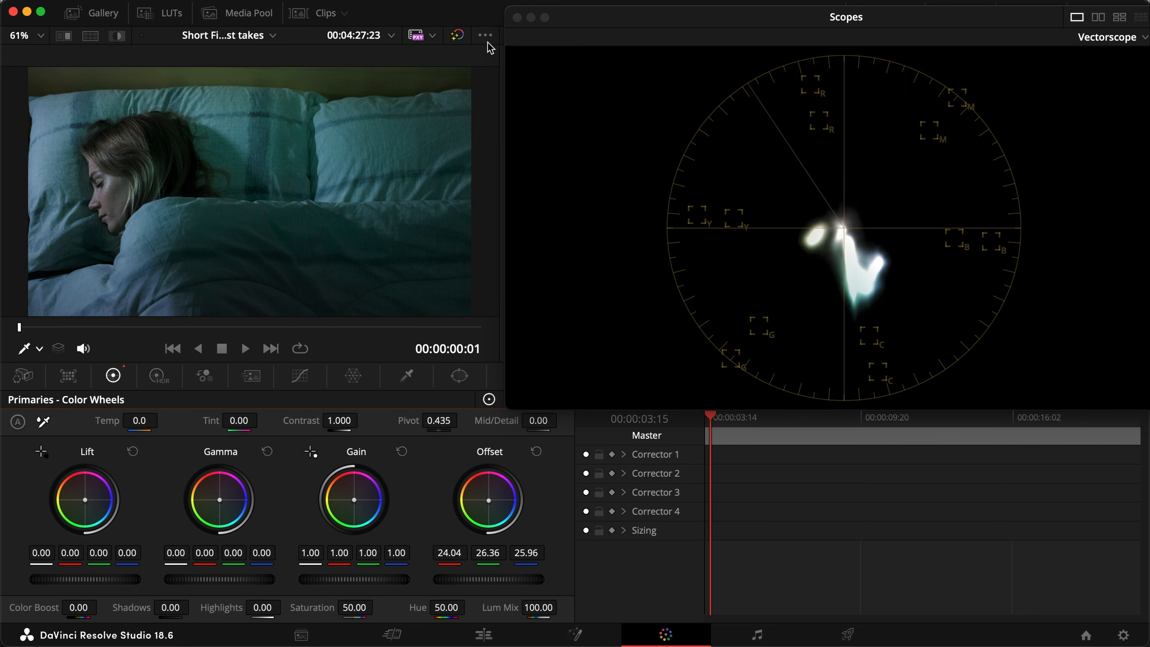
click(516, 17)
On the Exposure node, set all Offset channels to 22.60, Highlights to -34.00, master Gamma to 0.06 and master Lift to -0.02
click(714, 224)
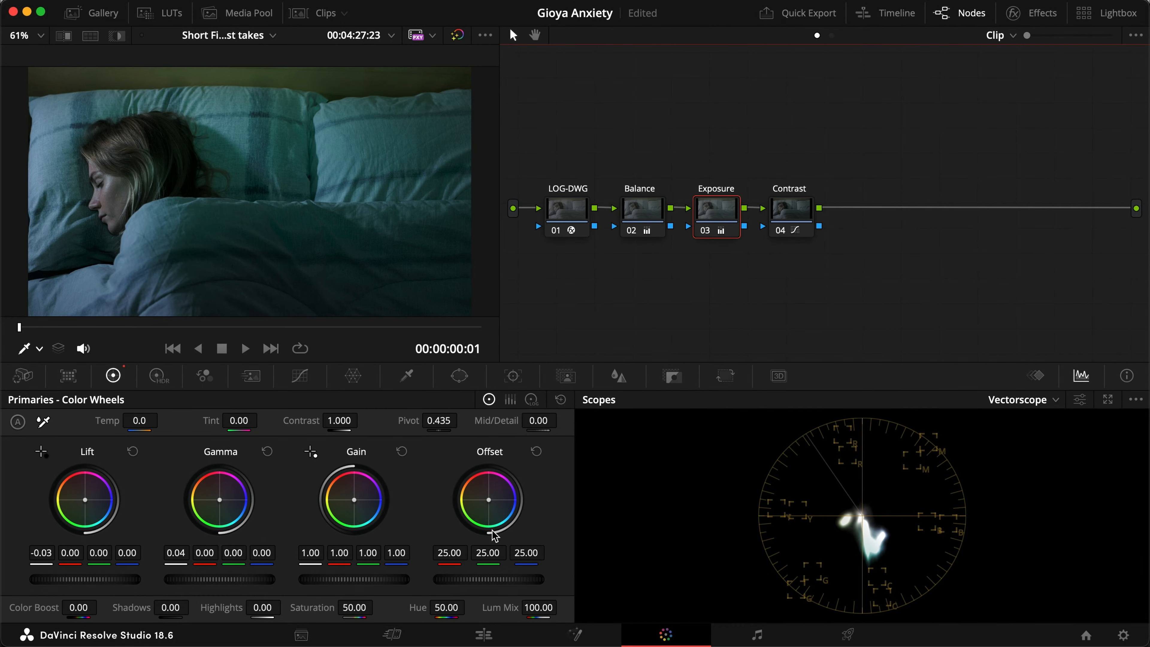
drag(508, 584, 480, 584)
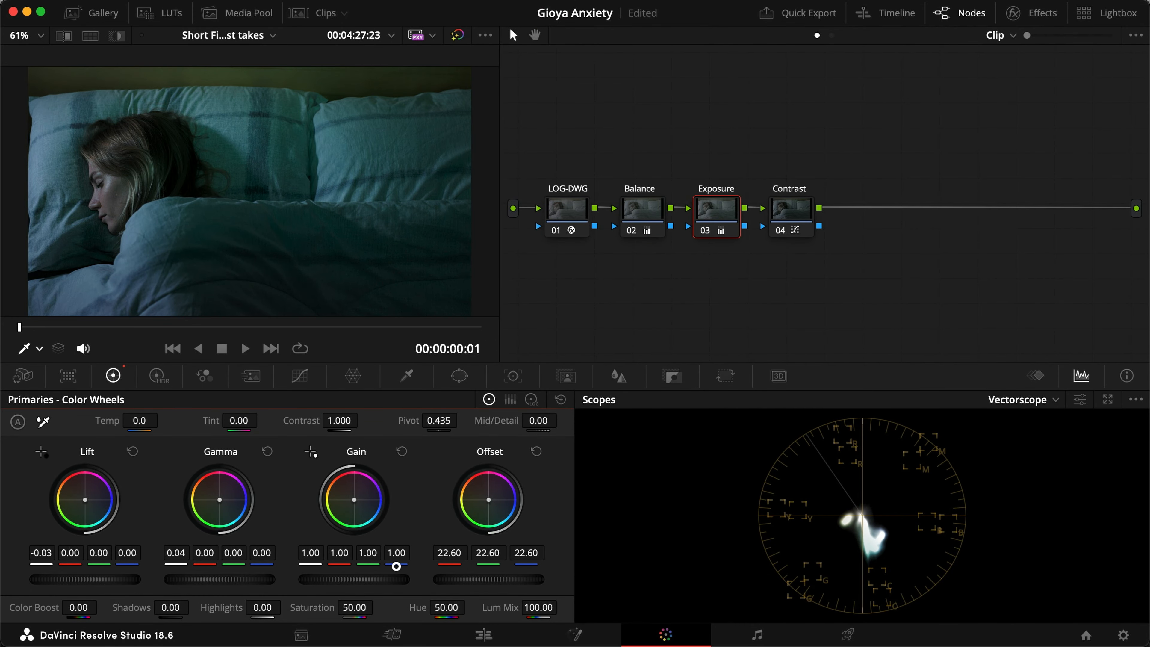
click(511, 327)
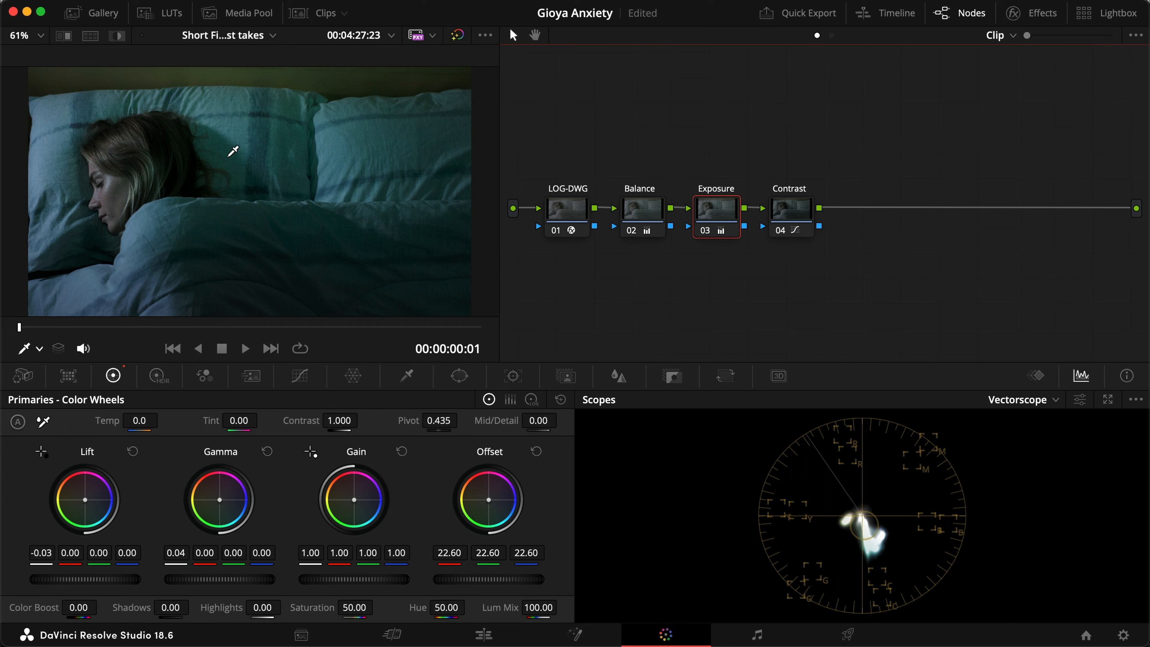
drag(251, 609, 216, 605)
drag(175, 552, 188, 554)
drag(41, 553, 46, 552)
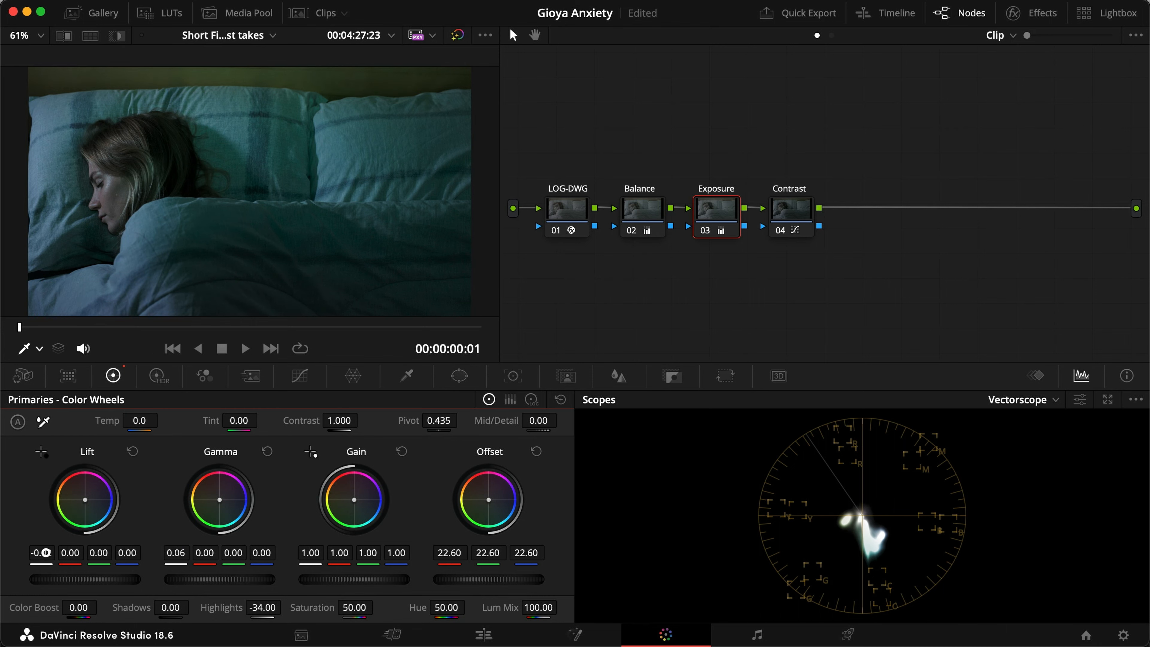
Save the project and compare the image with and without the Exposure adjustment in full screen
key(super+b)
key(super+s)
key(super+f)
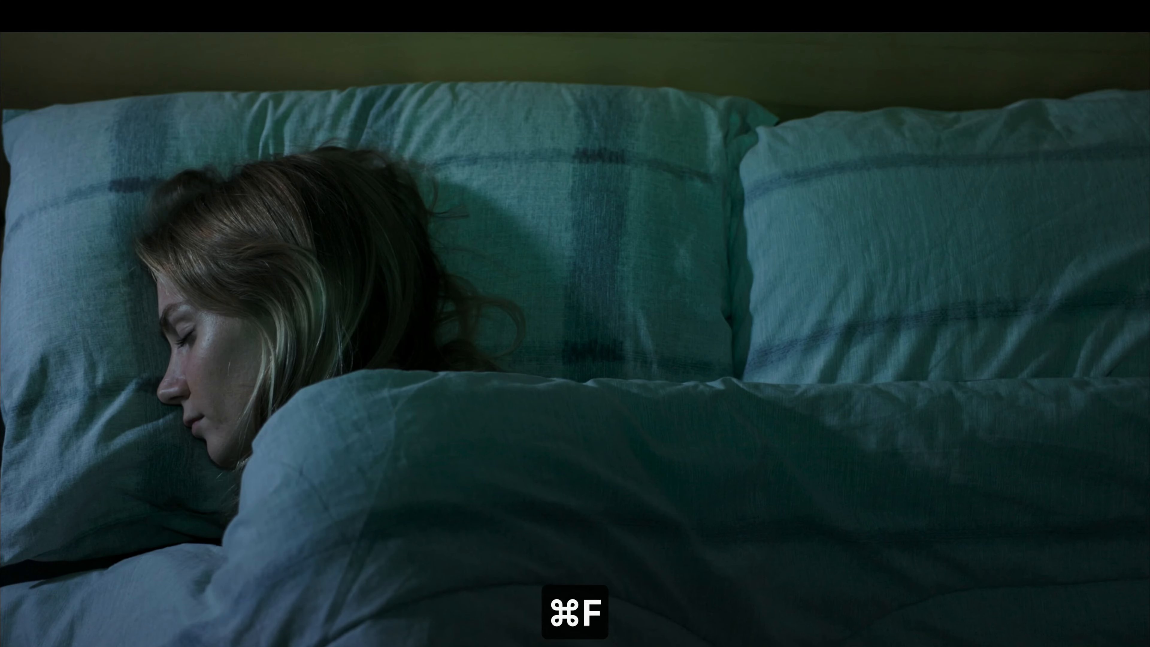
key(super+d)
key(super+f)
key(super+s)
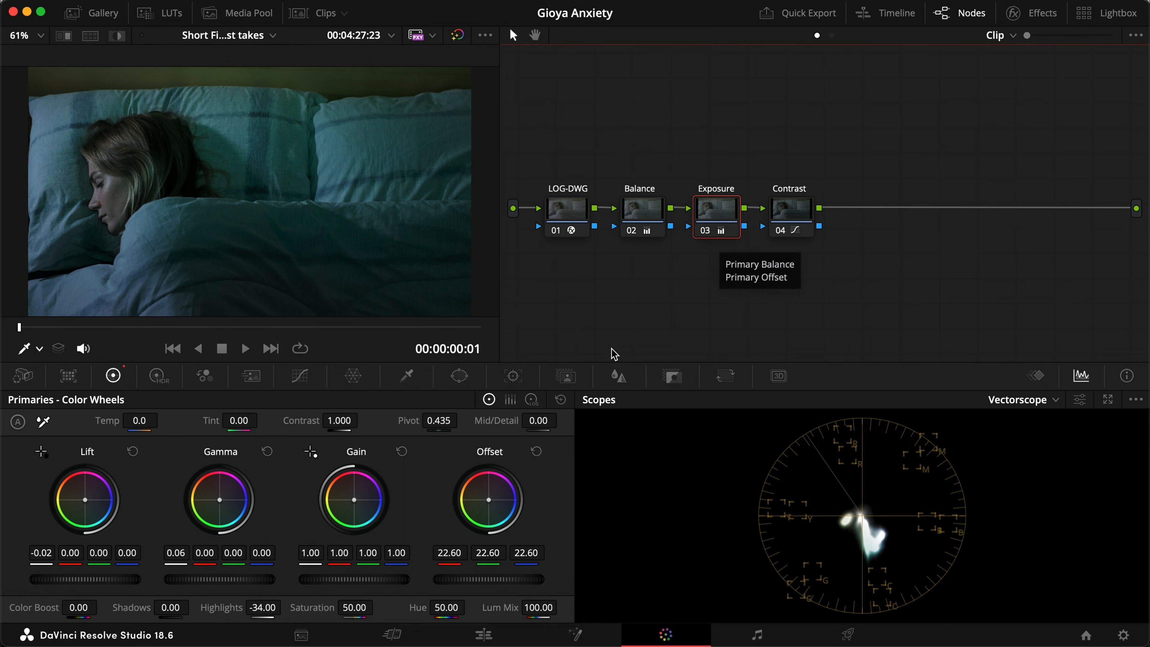
Compare the image with and without the Balance, Exposure and Contrast nodes together in full screen
drag(815, 302, 673, 205)
drag(802, 272, 630, 187)
key(super+d)
key(super+f)
key(super+d)
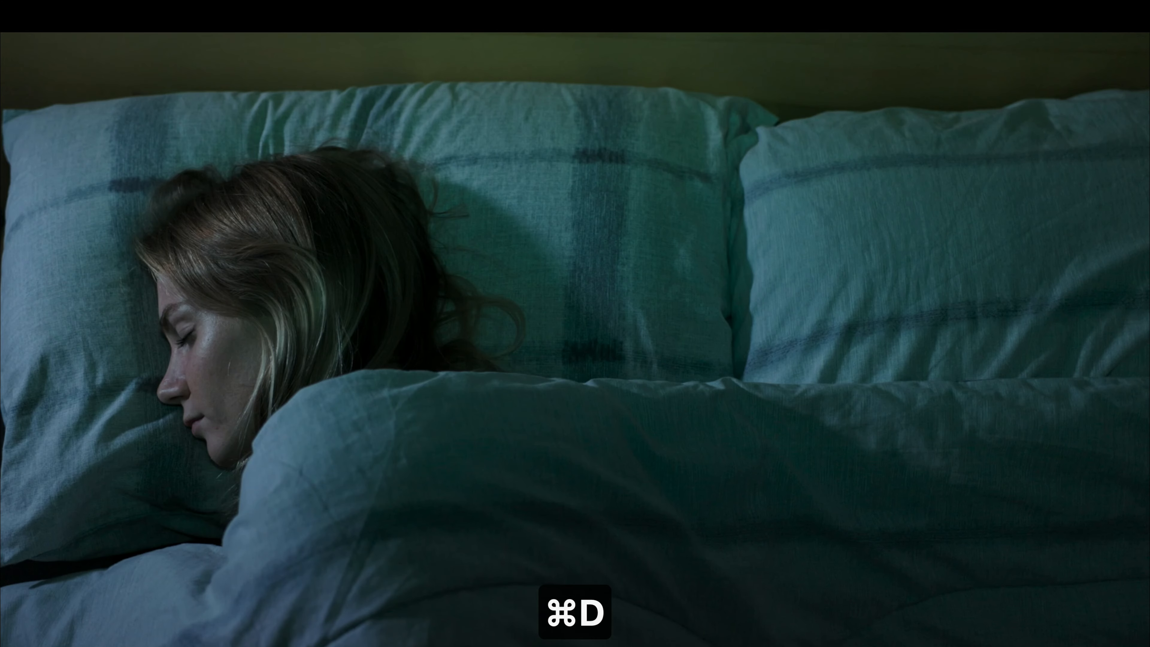
mouse_move(442, 223)
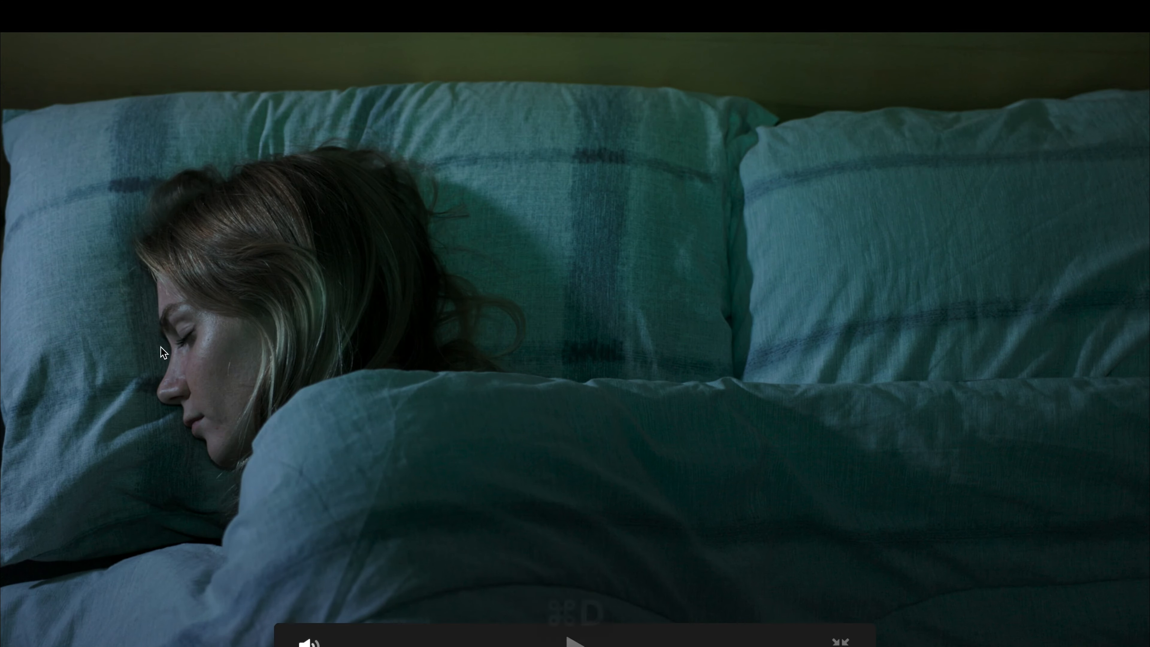
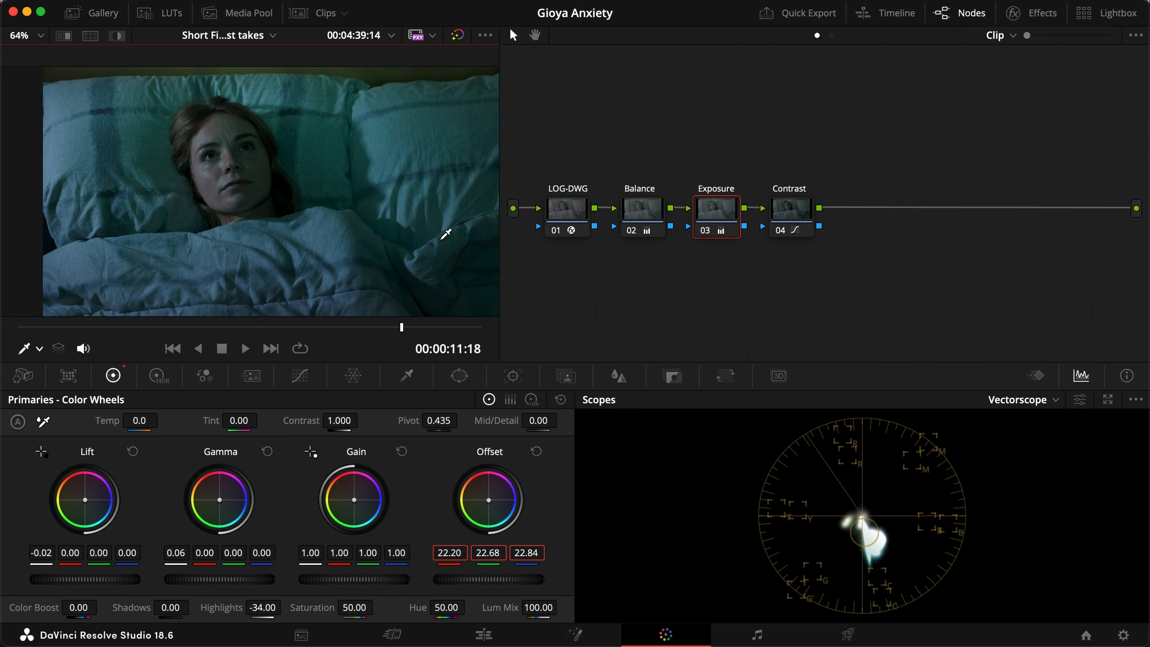
Save the project and copy the first clip's grade onto the second and third clips
key(super+s)
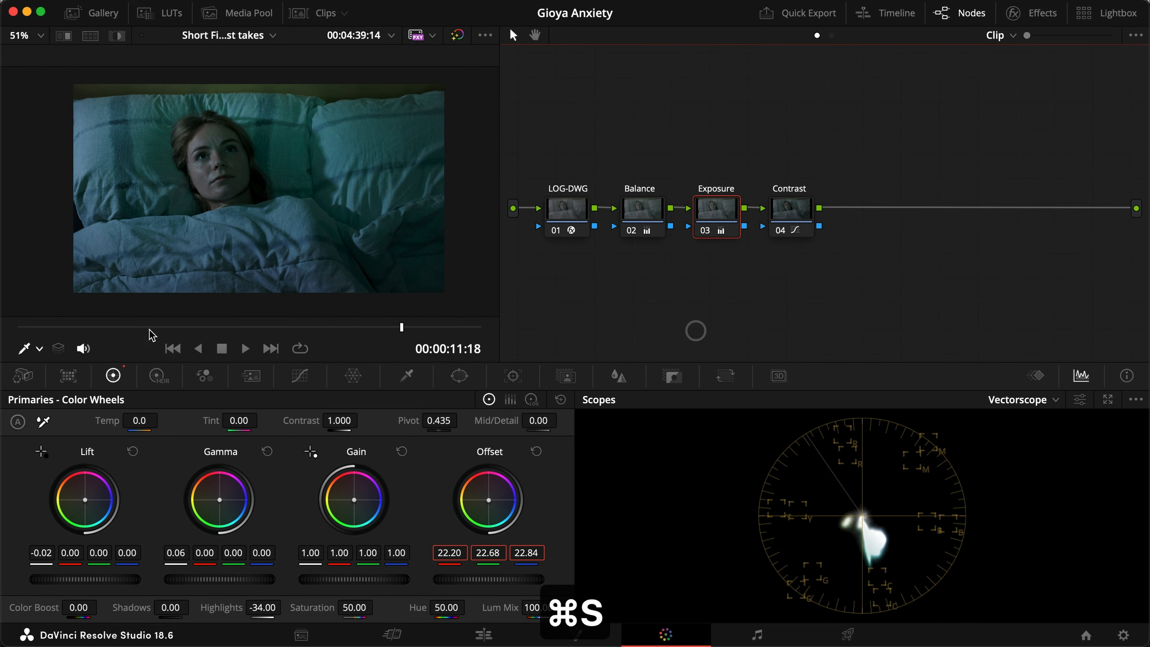
click(298, 16)
key(super+c)
click(121, 320)
key(super+v)
click(196, 323)
key(super+v)
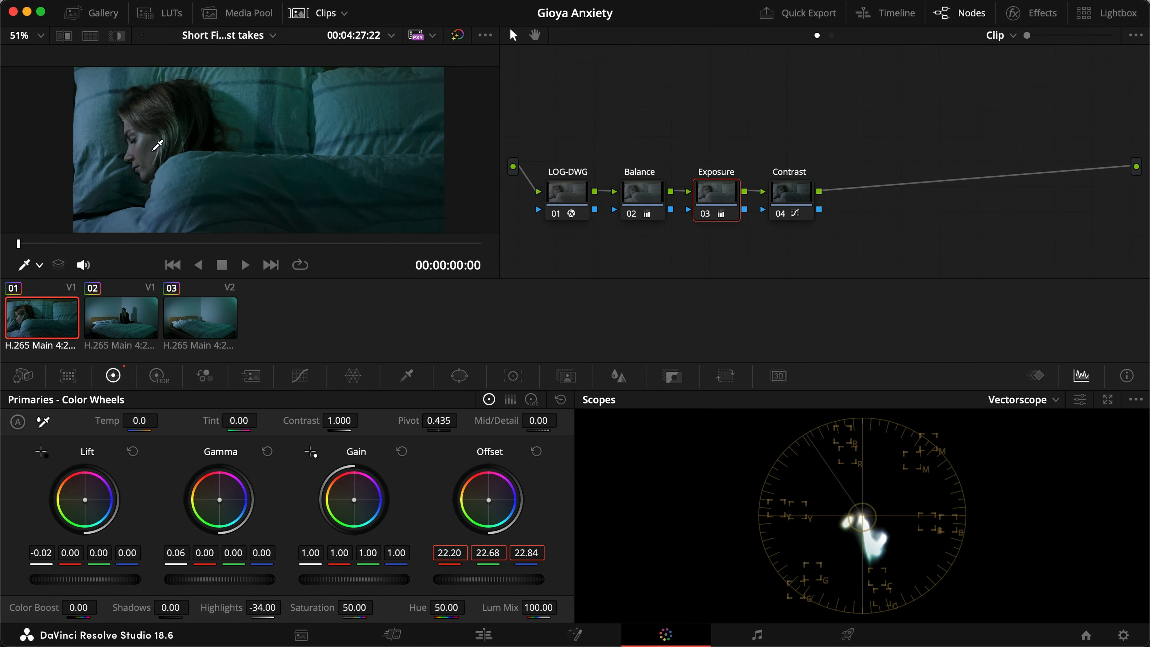
Hide the clip thumbnails and build a chain of three serial nodes ahead of DWG-REC in the Timeline node graph
click(324, 13)
click(833, 35)
key(alt+s)
drag(1071, 260, 561, 222)
key(alt+s)
key(alt+s)
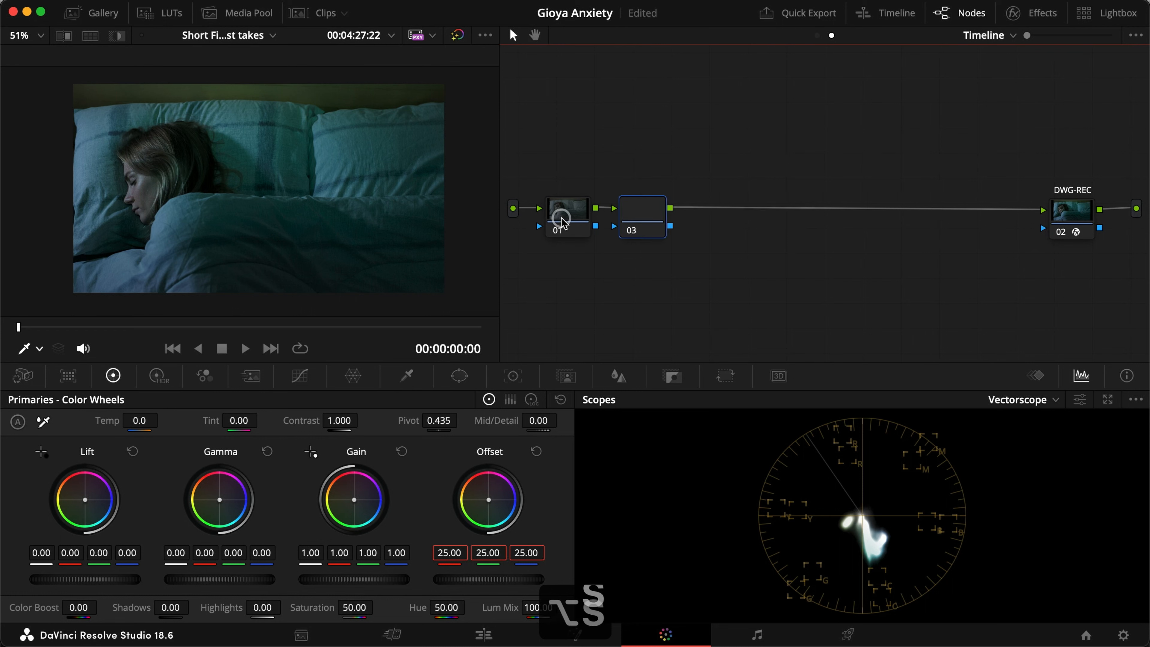
Label the three new Timeline nodes Look, Curves and Saturation, in that order
text(rLook)
key(Return)
click(654, 221)
text(rCurves)
key(Return)
click(716, 221)
text(rSaturation)
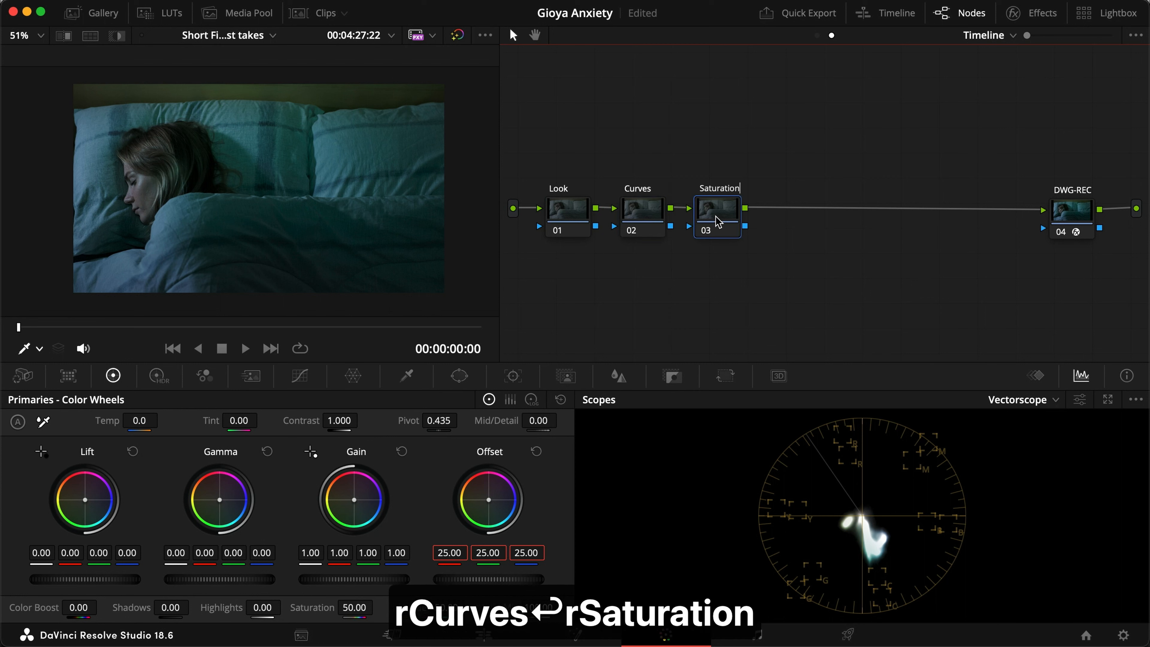
key(Return)
Tint the shadows on the Look node with Lift red -0.01, green 0.02 and blue 0.02, compare the result, and save
click(564, 212)
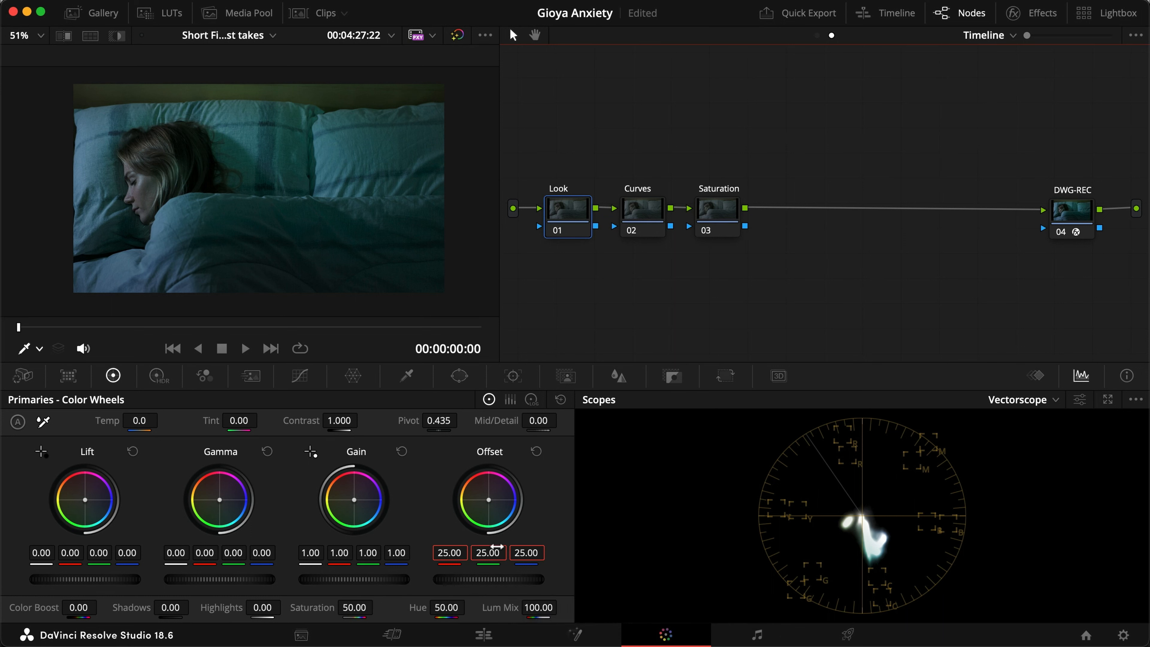
mouse_move(125, 556)
mouse_down()
mouse_move(145, 556)
mouse_move(105, 556)
mouse_move(118, 554)
mouse_up()
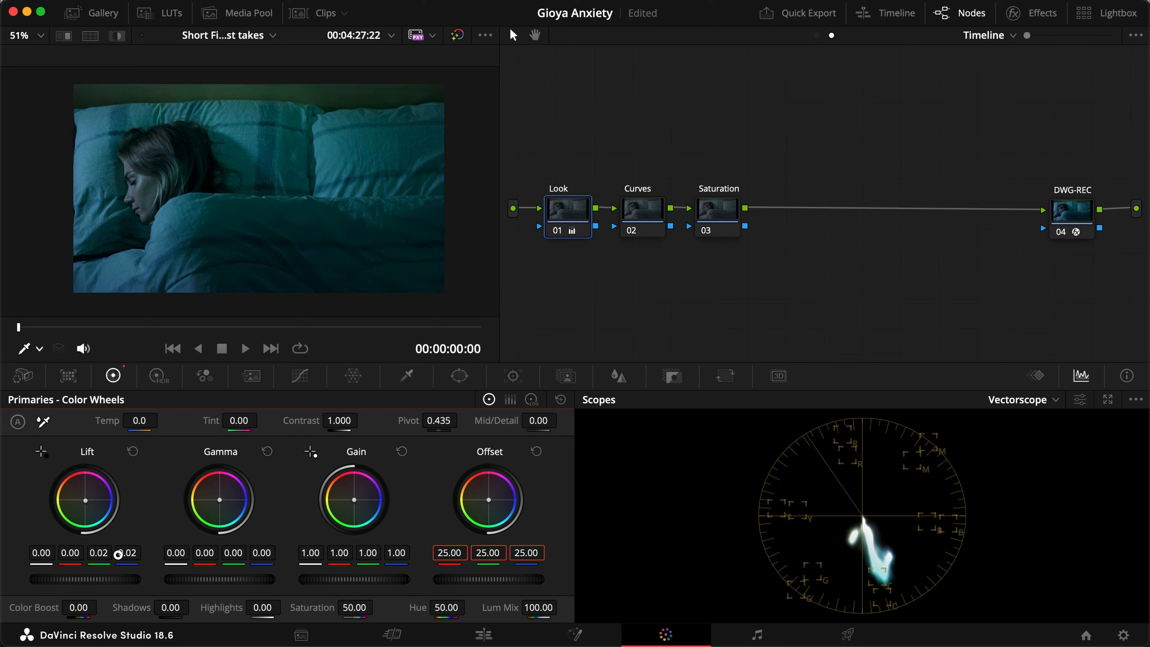
key(super+d)
key(super+d)
drag(71, 552, 68, 553)
key(super+d)
key(super+d)
key(super+s)
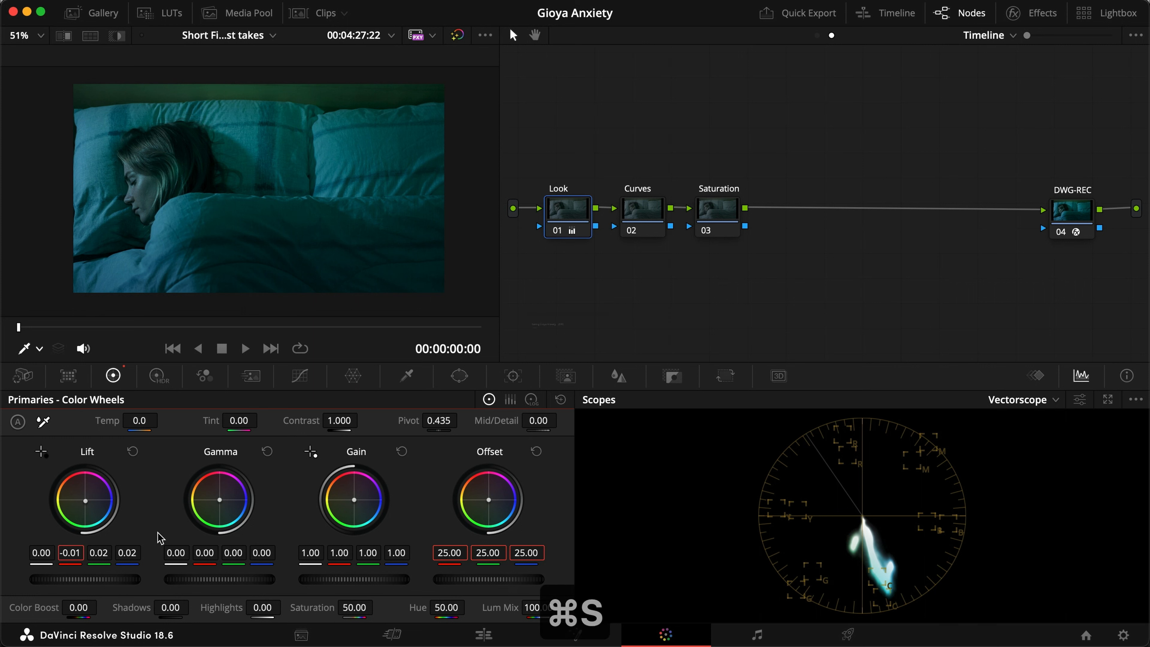
Set the Look node's Gain to red 1.07, green 0.97 and blue 0.94, and compare the image in full screen
mouse_move(346, 551)
mouse_down()
mouse_move(385, 552)
mouse_move(374, 554)
mouse_up()
key(super+f)
key(super+d)
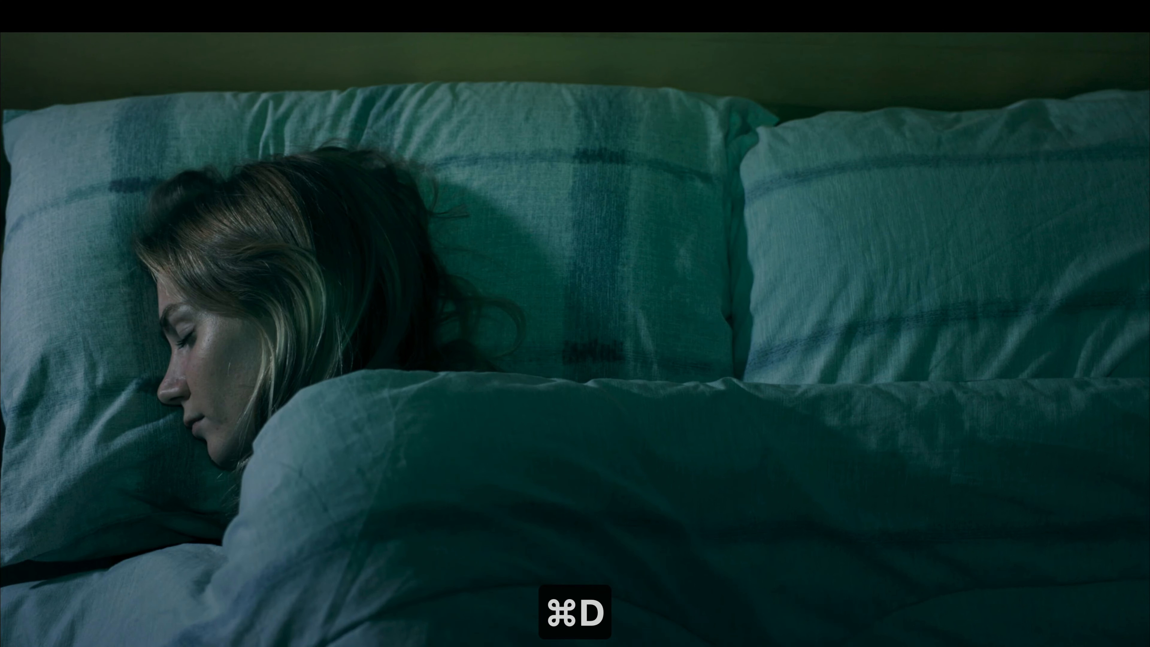
key(super+f)
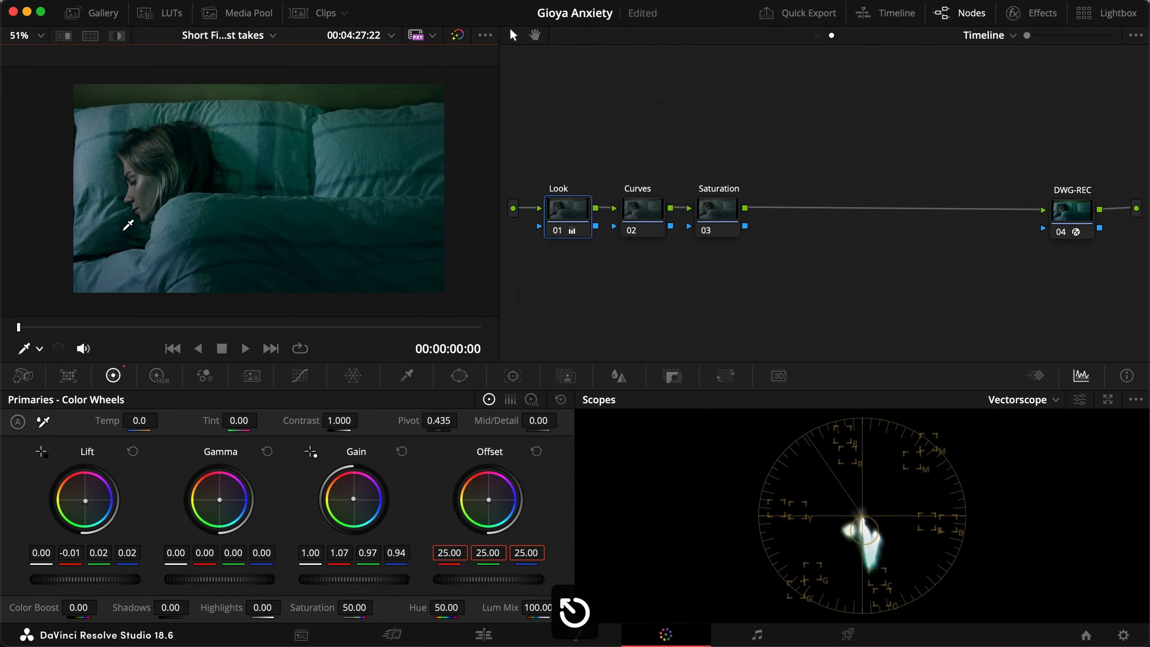
With the vectorscope in a floating window, adjust the Look node's Gain to green 0.95 and blue 0.93 for the woman's skin
key(super+shift+w)
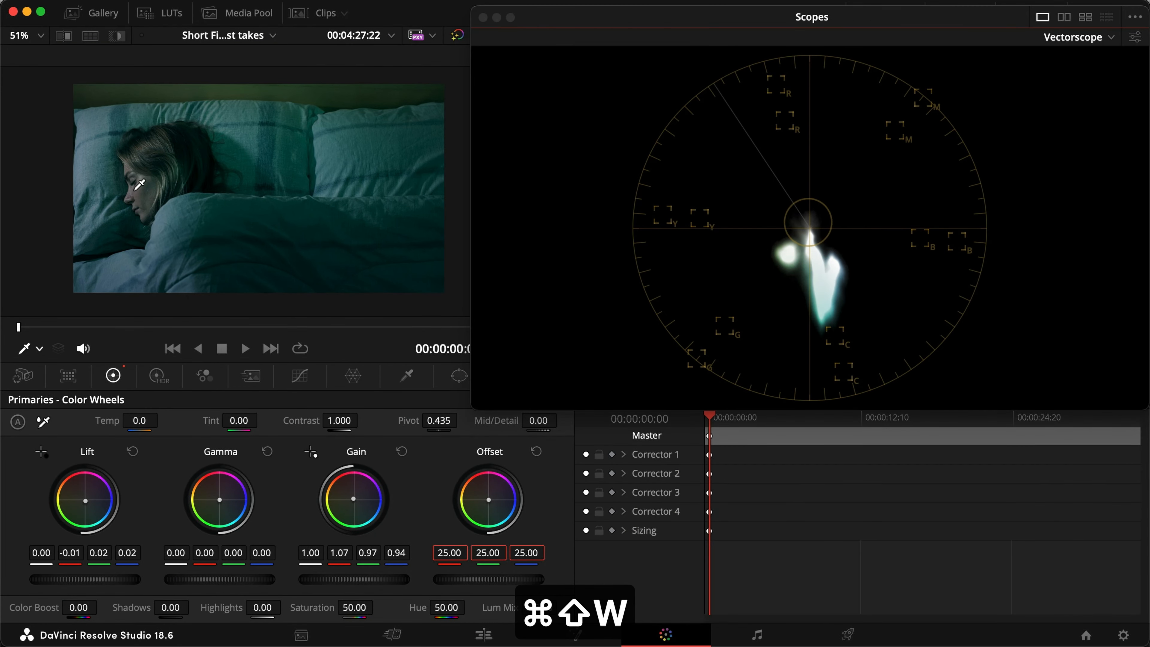
scroll(140, 184, up, 4)
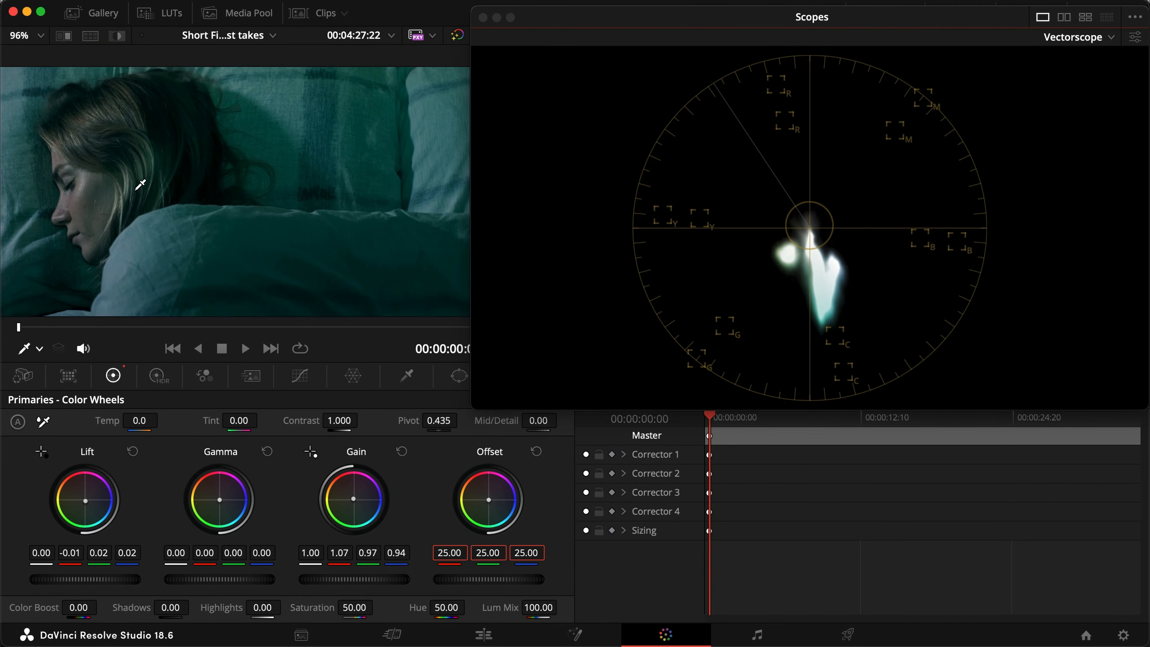
scroll(140, 184, up, 3)
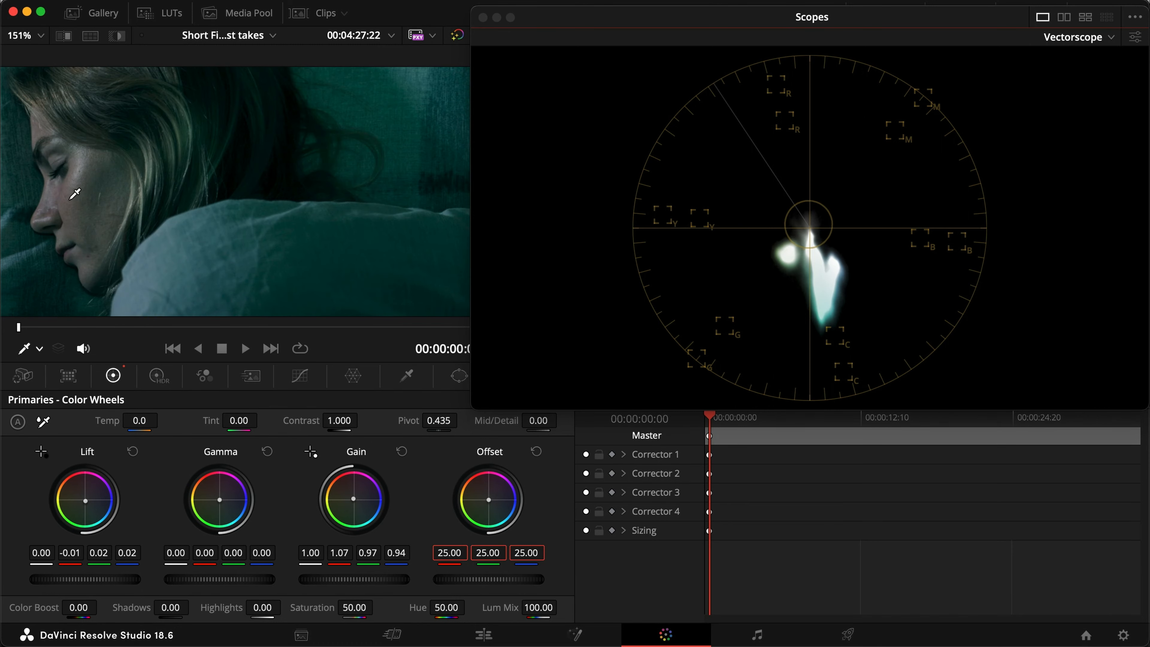
drag(372, 555, 390, 553)
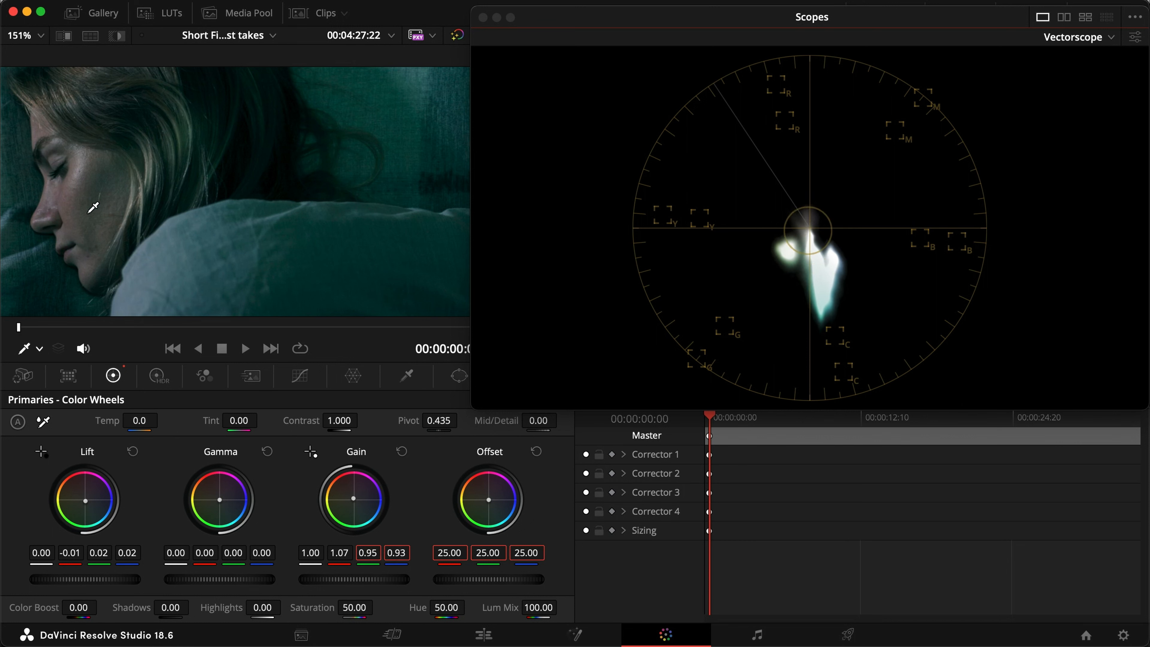
Compare the woman's face with and without the Look node, close the floating scopes window, and save the project
key(super+d)
key(super+d)
key(super+d)
key(super+d)
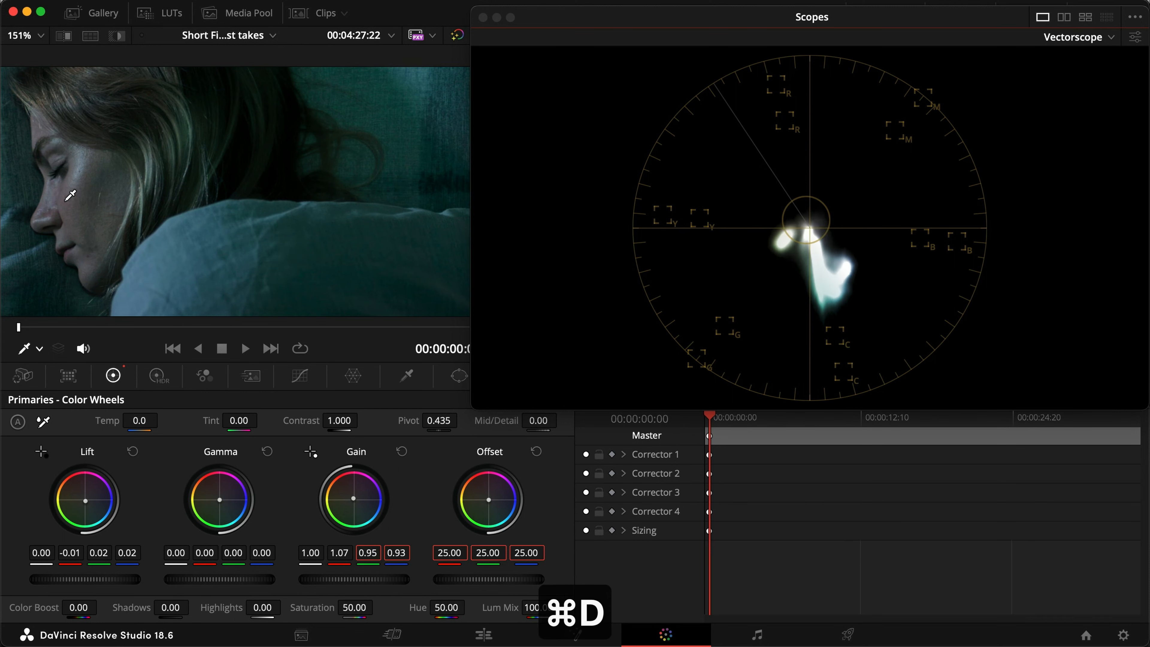
click(483, 17)
key(super+s)
key(9)
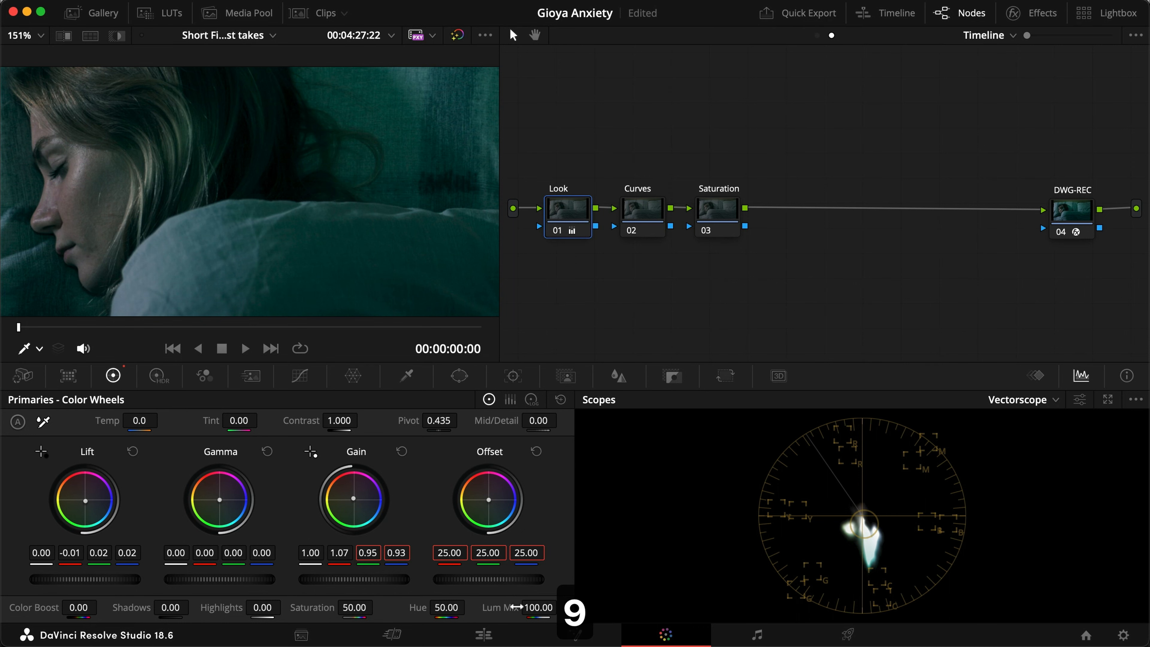
Compare the image with and without the Exposure node in the clip's node graph and save the project
click(483, 634)
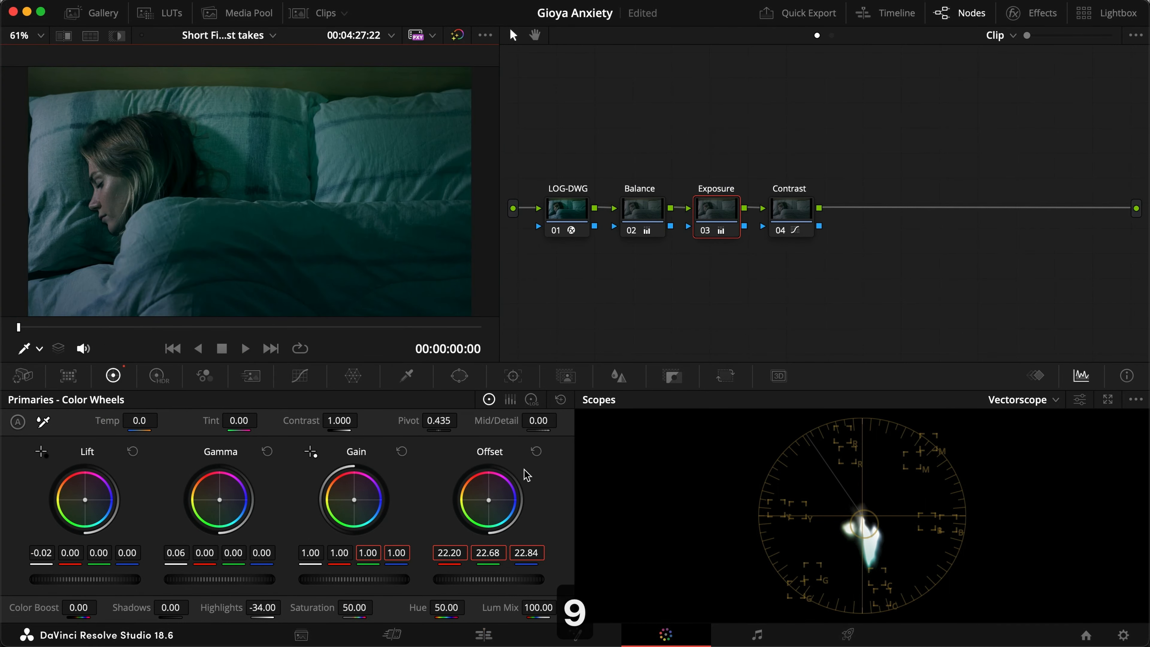
key(super+d)
key(super+d)
key(super+d)
key(super+d)
key(super+s)
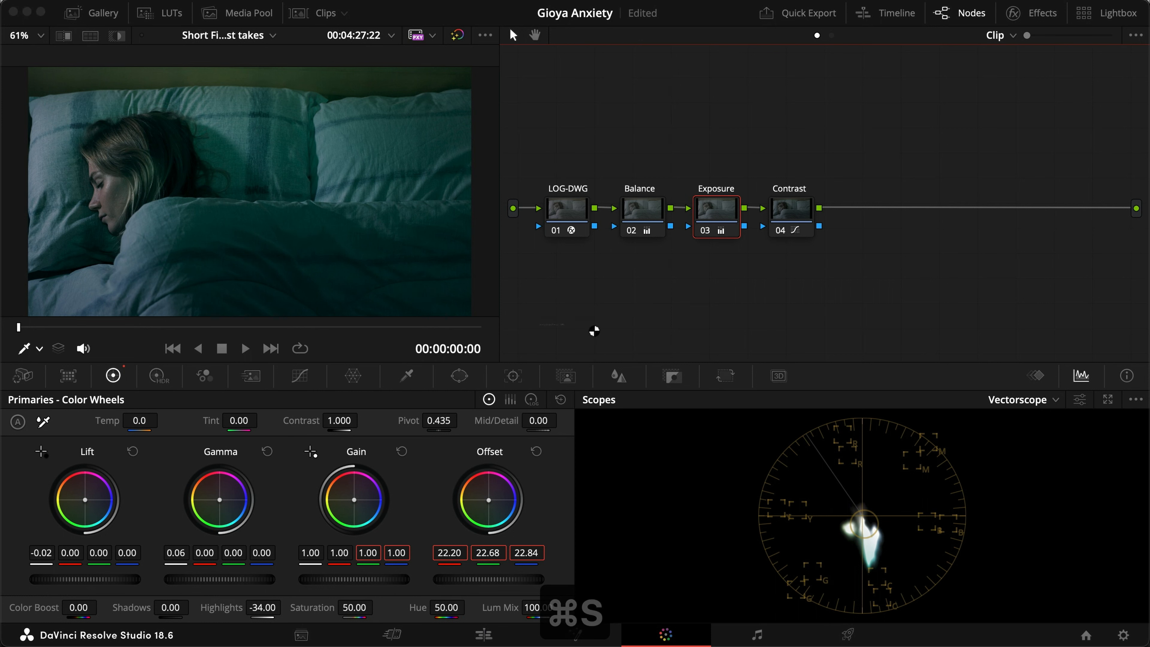
Switch back to the Timeline node graph, compare the image with and without the Look node, and save
click(830, 36)
key(super+d)
key(super+d)
key(super+d)
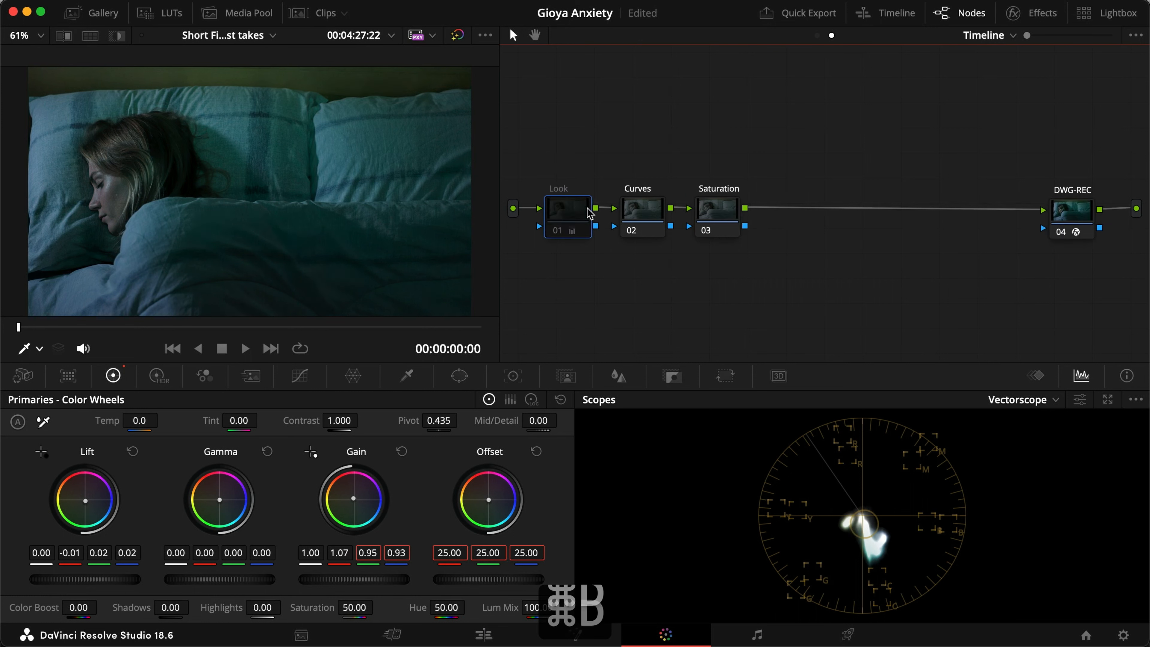
key(super+d)
key(super+s)
On the Curves node, open the Hue Vs Hue curve and sample the woman's skin, placing control points around the red-orange range
click(638, 217)
click(299, 375)
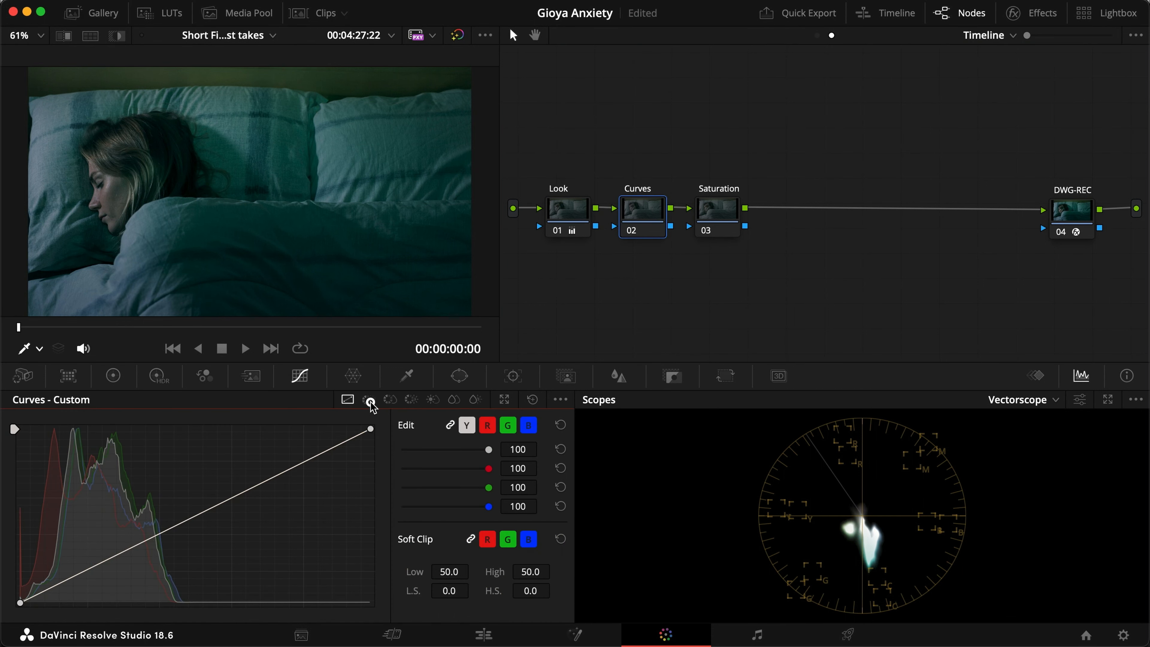
click(369, 400)
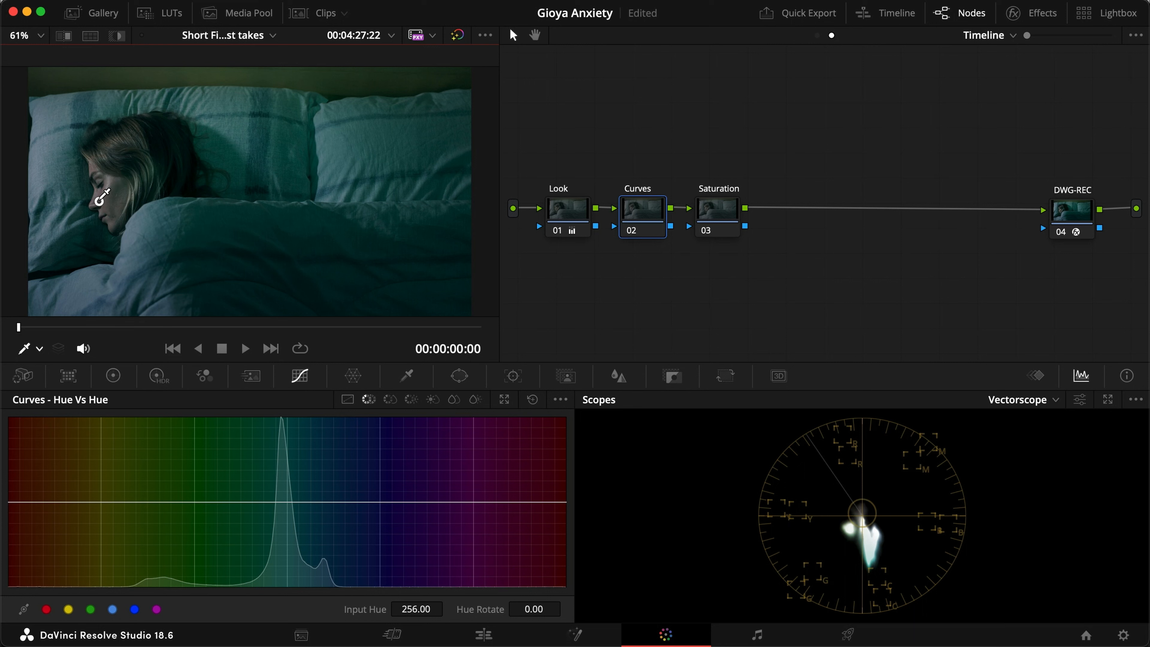
click(99, 205)
drag(30, 506, 92, 507)
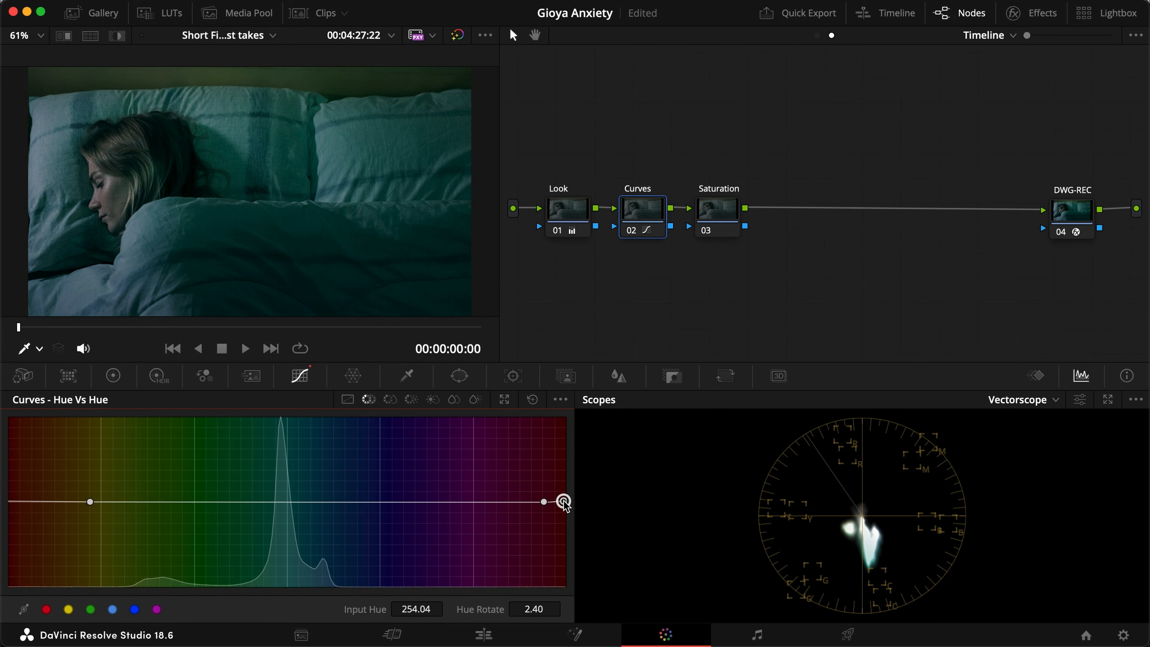
With the vectorscope floating, add Hue Vs Hue points rotating the orange skin hues by 13.60 and the reds by -13.60
key(super+shift+w)
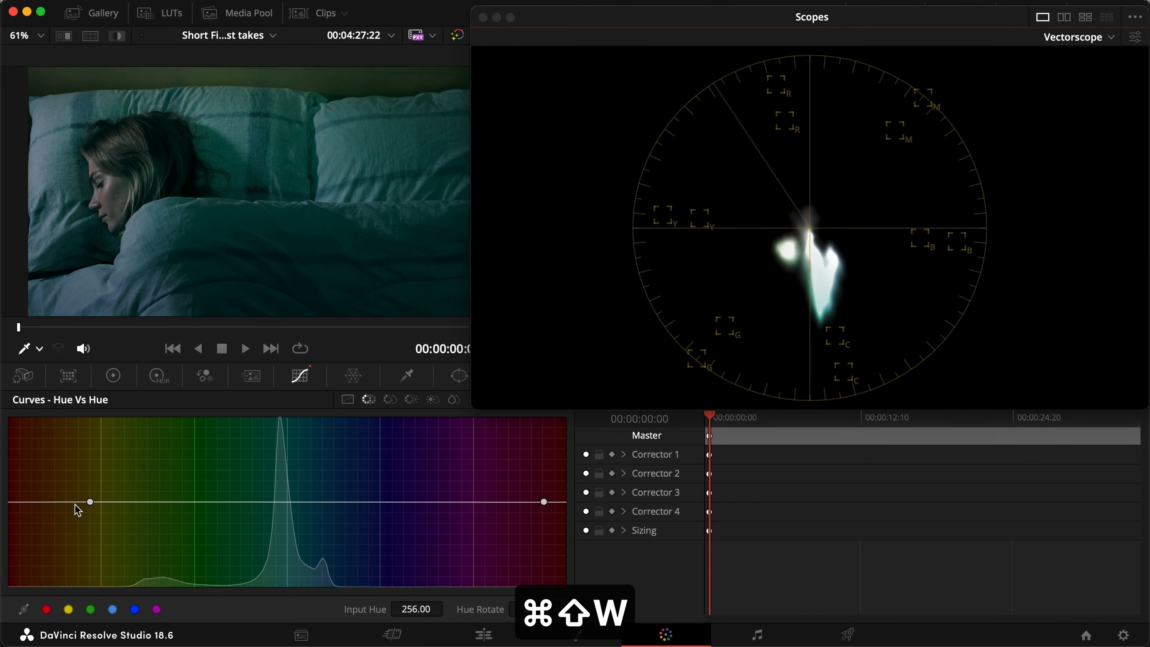
drag(74, 505, 74, 498)
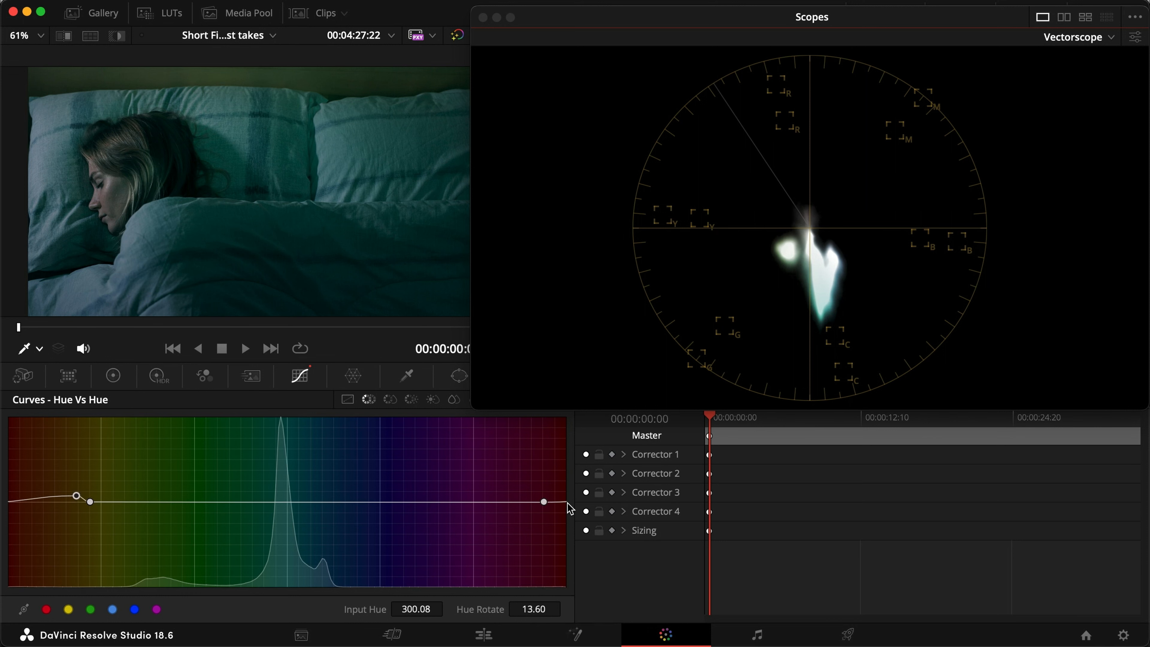
drag(559, 504, 560, 510)
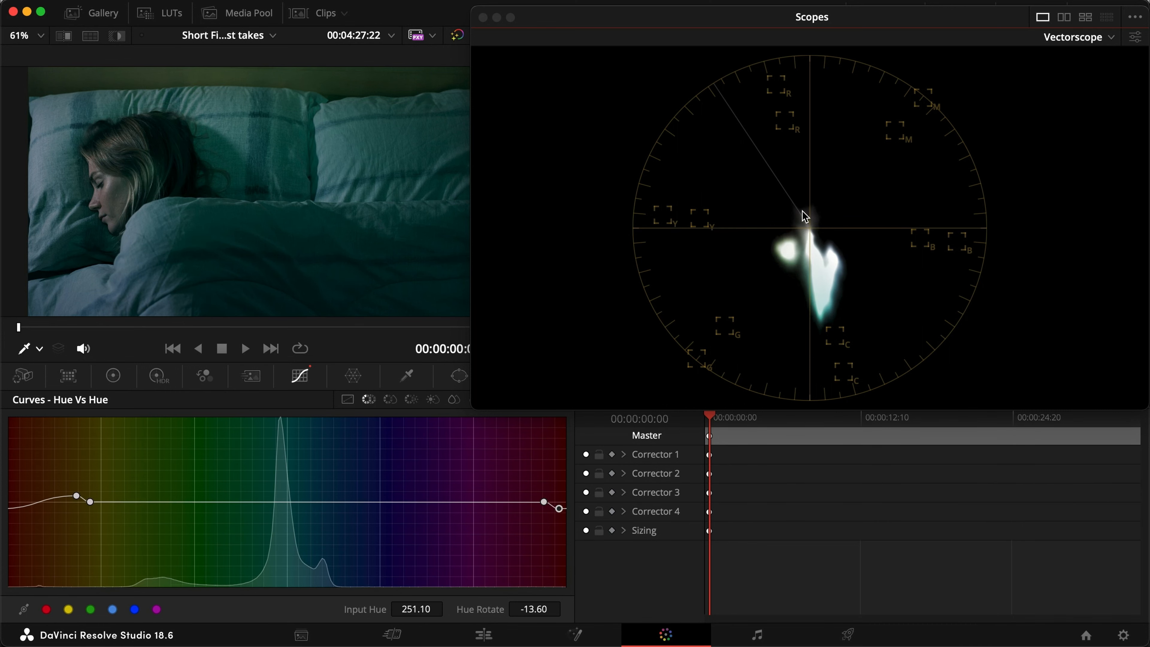
Compare the image with and without the Curves node in full screen, save the project, and close the floating scopes window
key(cmd+b)
key(cmd+f)
key(cmd+d)
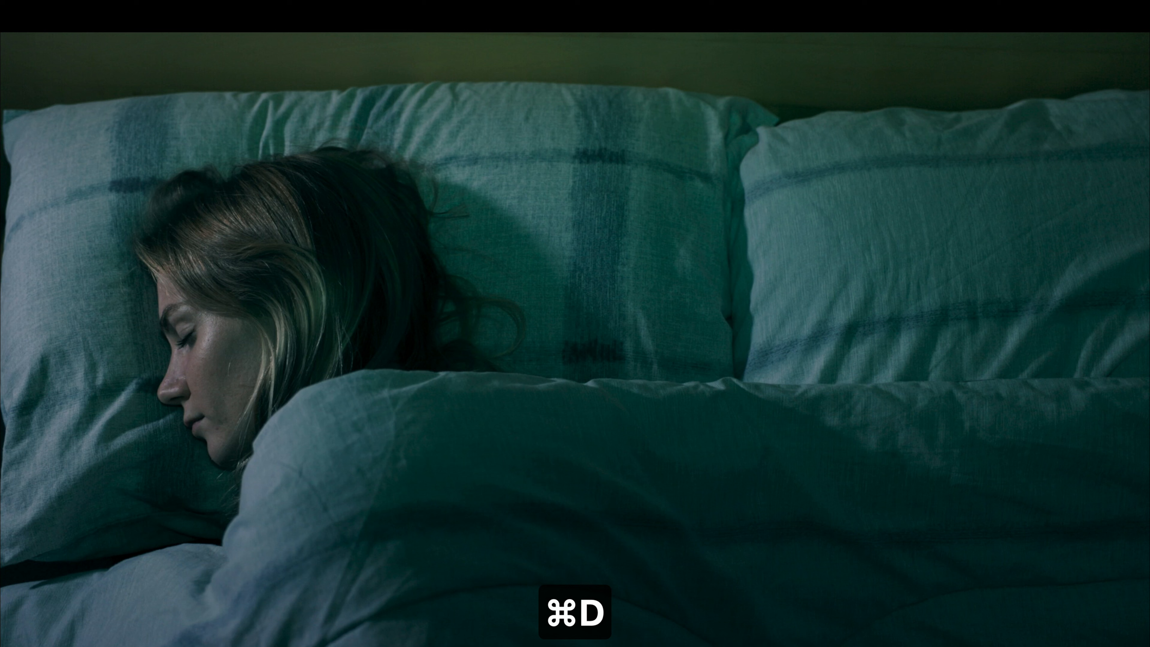
key(cmd+f)
key(cmd+s)
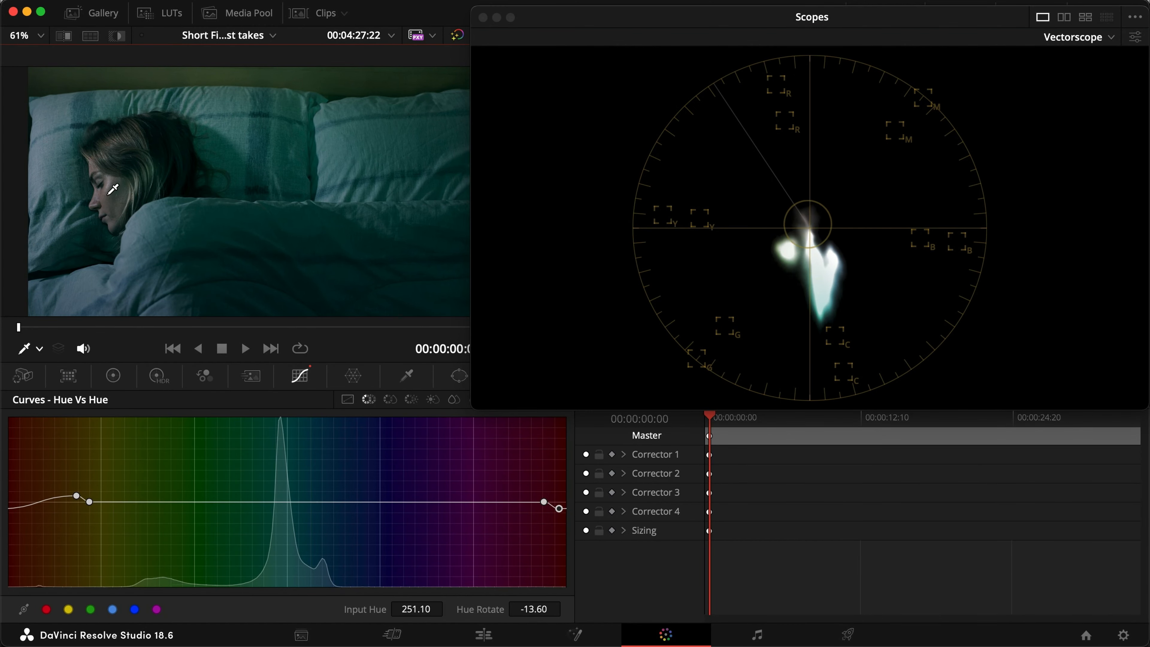
key(super+d)
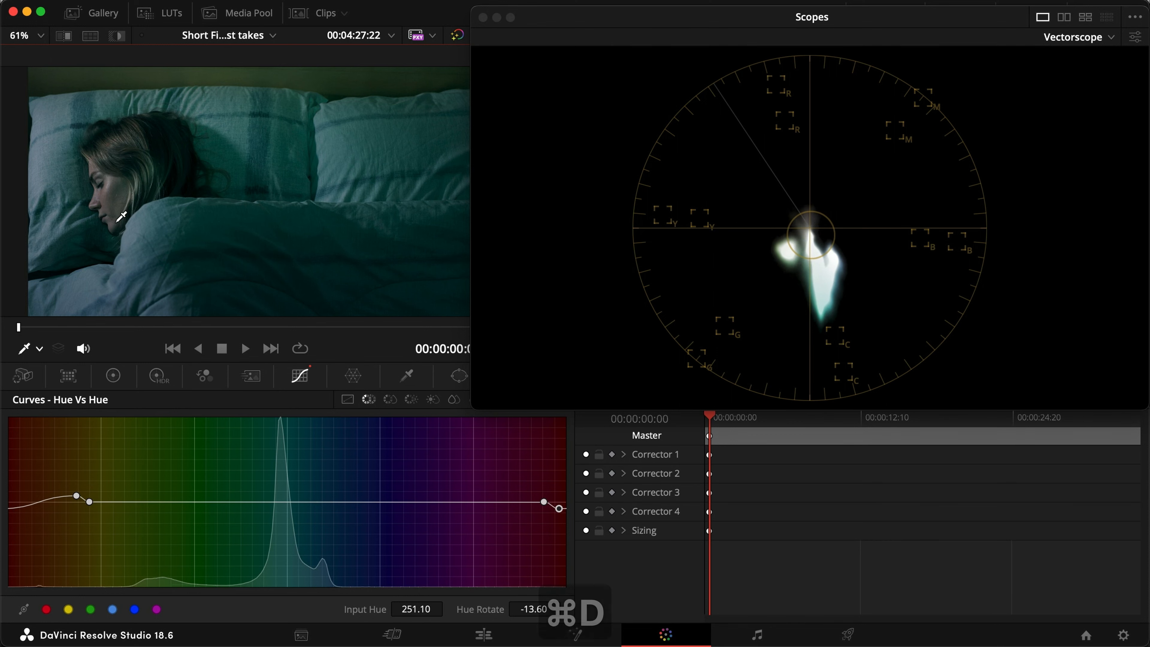
key(super+s)
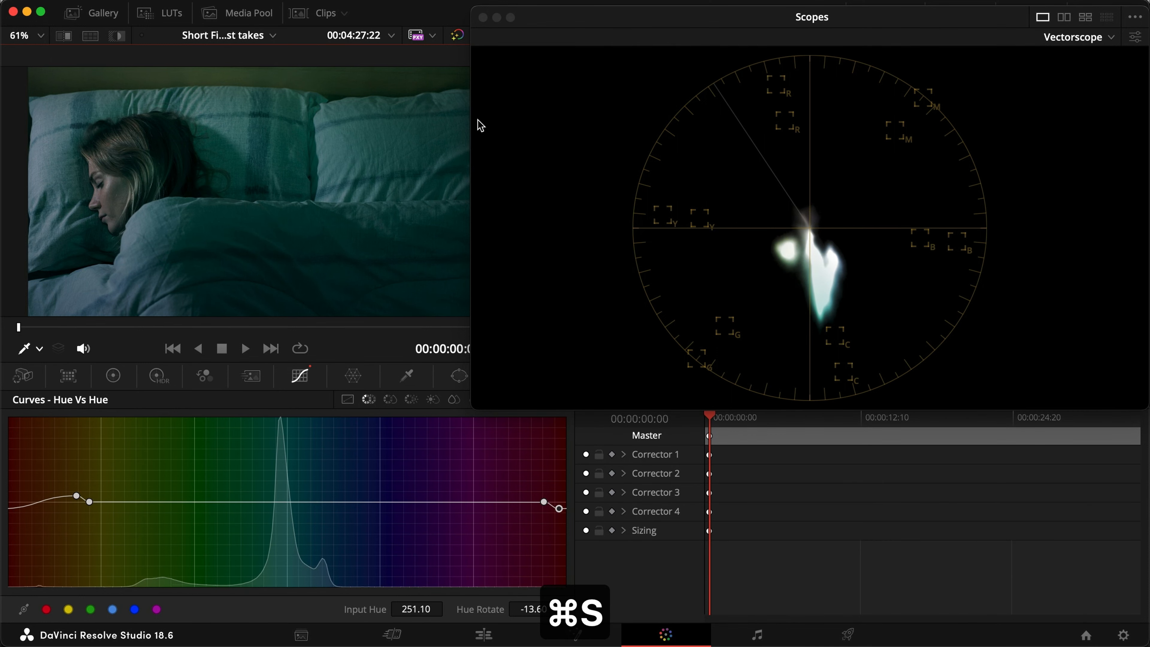
click(484, 17)
Add Hue Vs Hue points for the headboard's yellow-green, with Hue Rotate -68.00 at input hue 335.84 and a second point in the green
drag(182, 501, 182, 508)
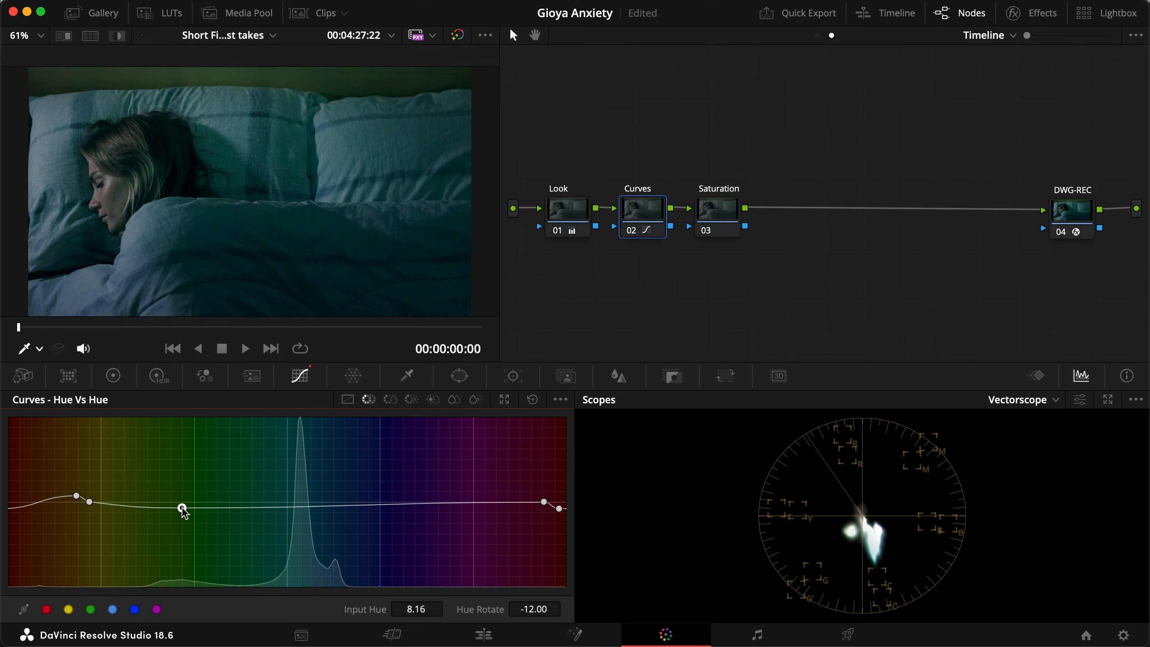
click(257, 75)
click(182, 508)
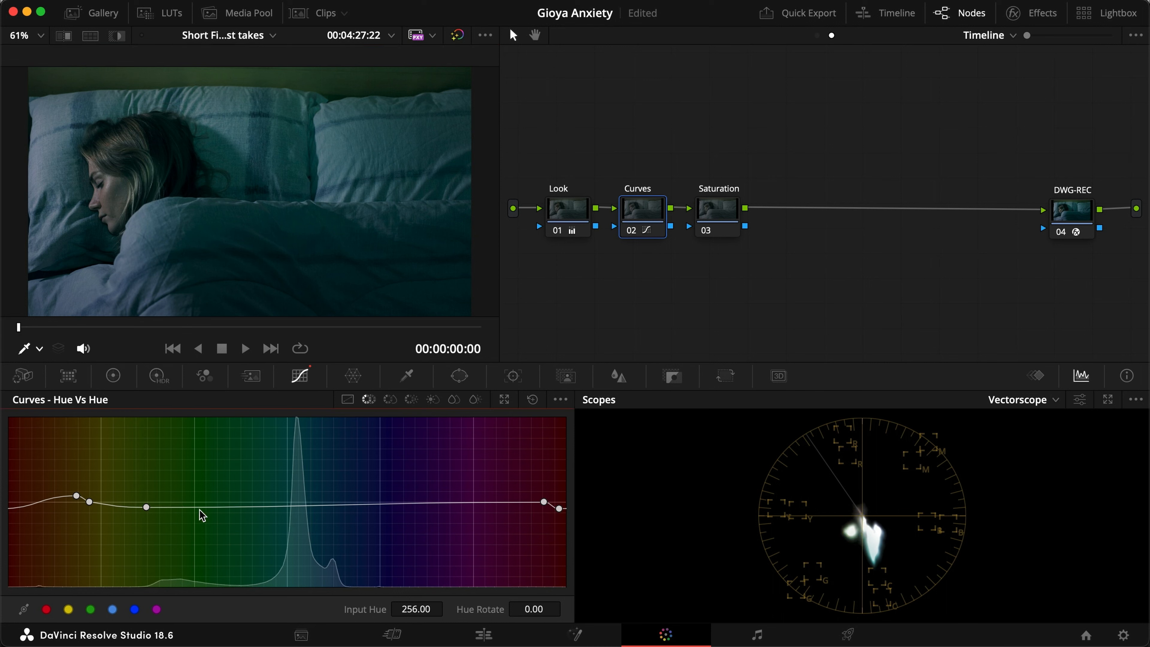
drag(251, 504, 250, 510)
drag(147, 507, 132, 535)
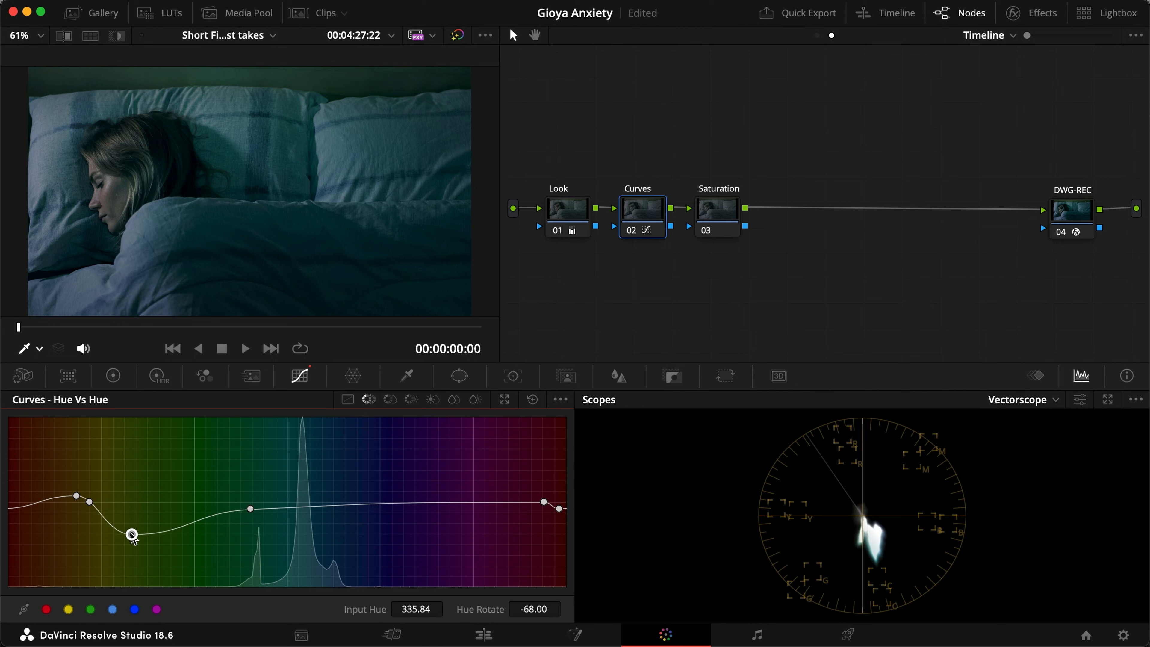
Compare the headboard and bedding with and without the Curves node, add a cyan anchor point, and save the project
key(super+d)
key(super+d)
key(super+d)
key(super+d)
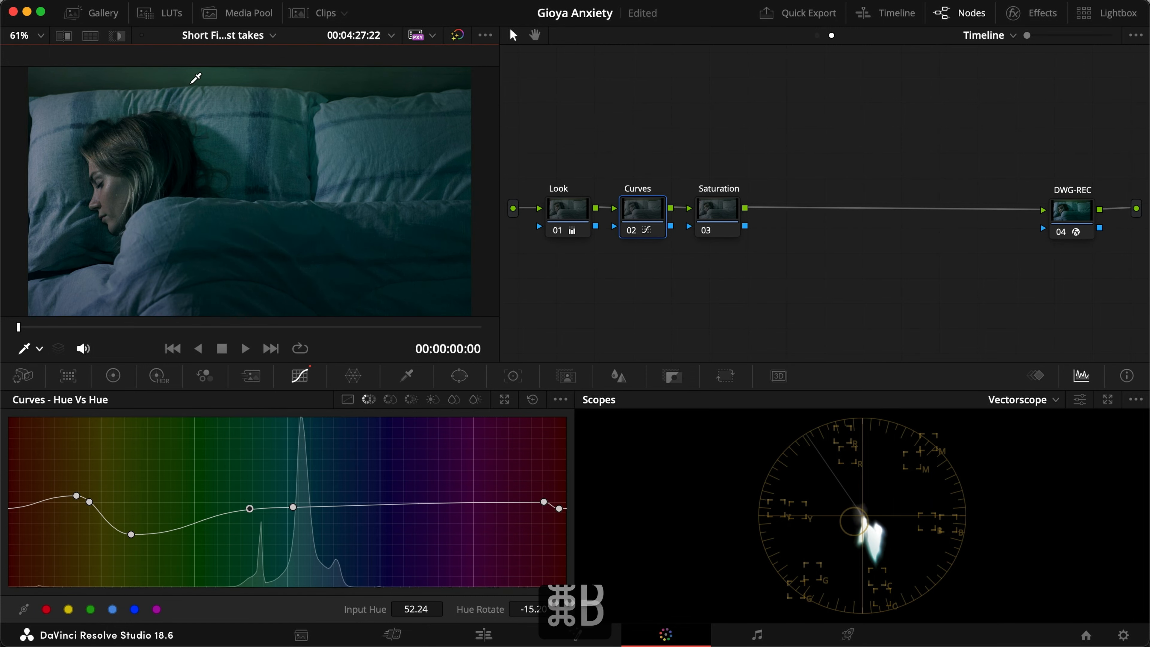
key(super+f)
key(super+d)
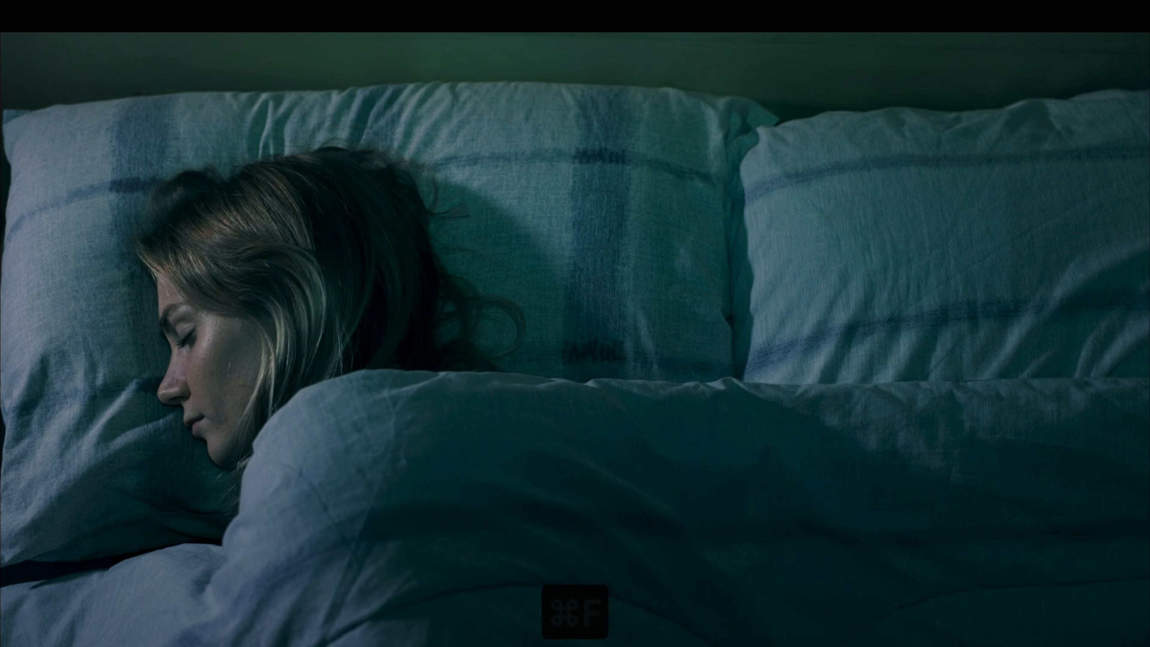
key(super+f)
key(super+s)
Move the cyan Hue Vs Hue point into the blue range, compare the Curves node on and off, and save
drag(295, 508, 406, 505)
key(super+d)
key(super+d)
key(super+d)
key(super+d)
key(super+f)
key(super+d)
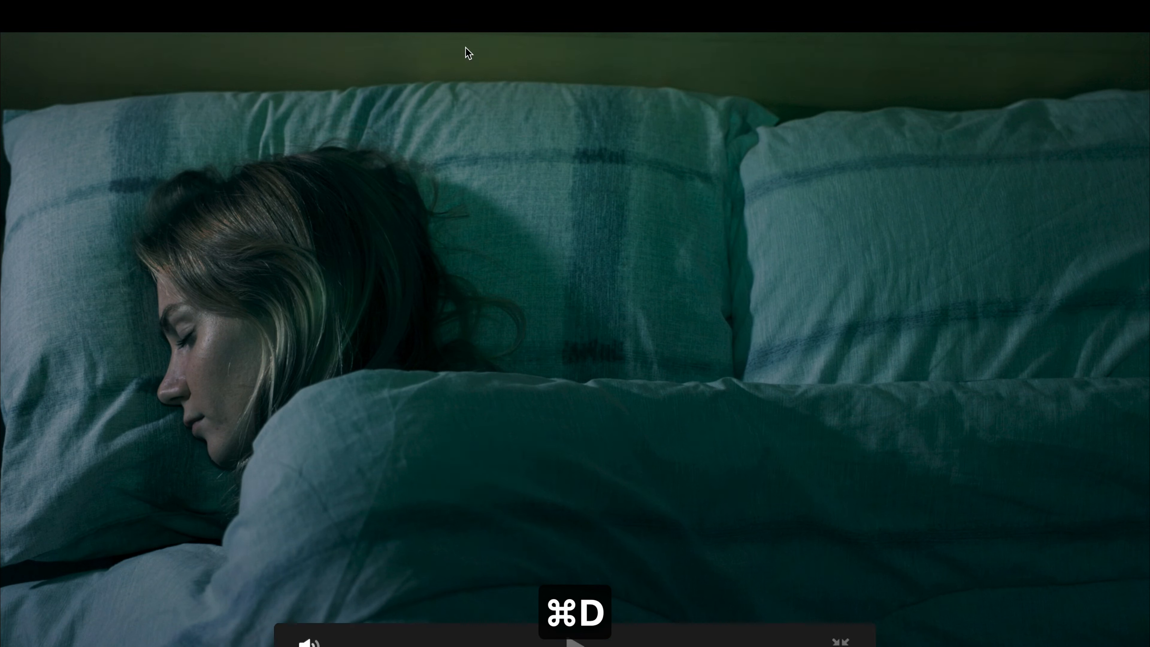
key(super+d)
key(super+f)
key(Escape)
key(super+s)
Set the Saturation node's color space to HSL and disable its Channels 1 and 3
click(715, 211)
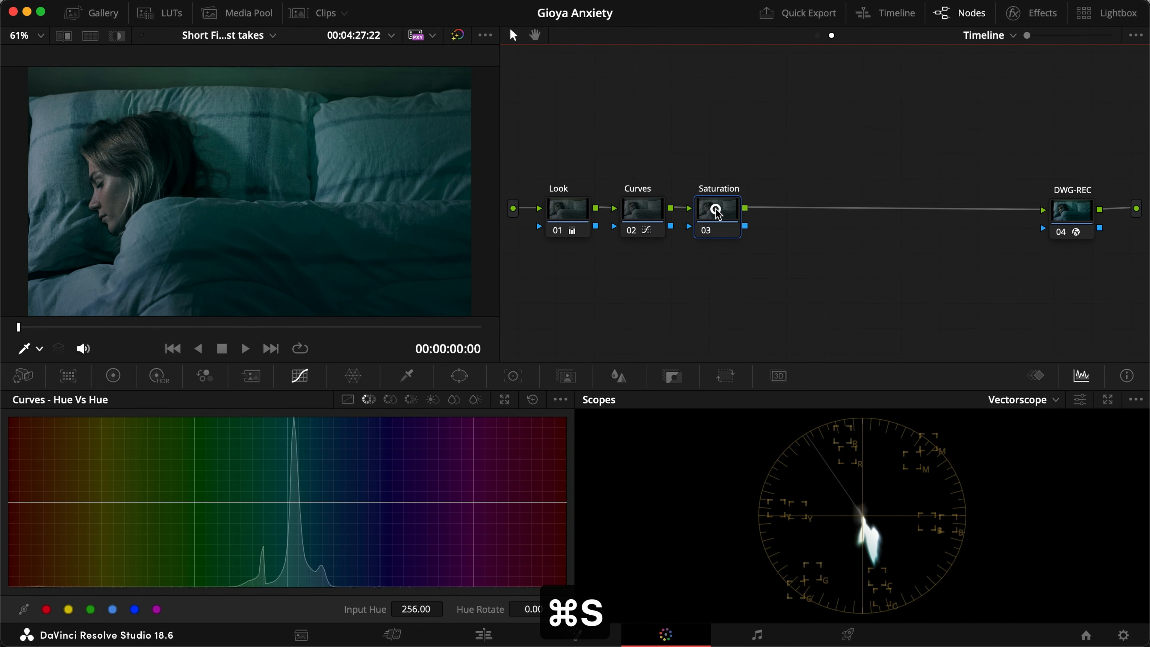
right_click(716, 212)
mouse_move(790, 380)
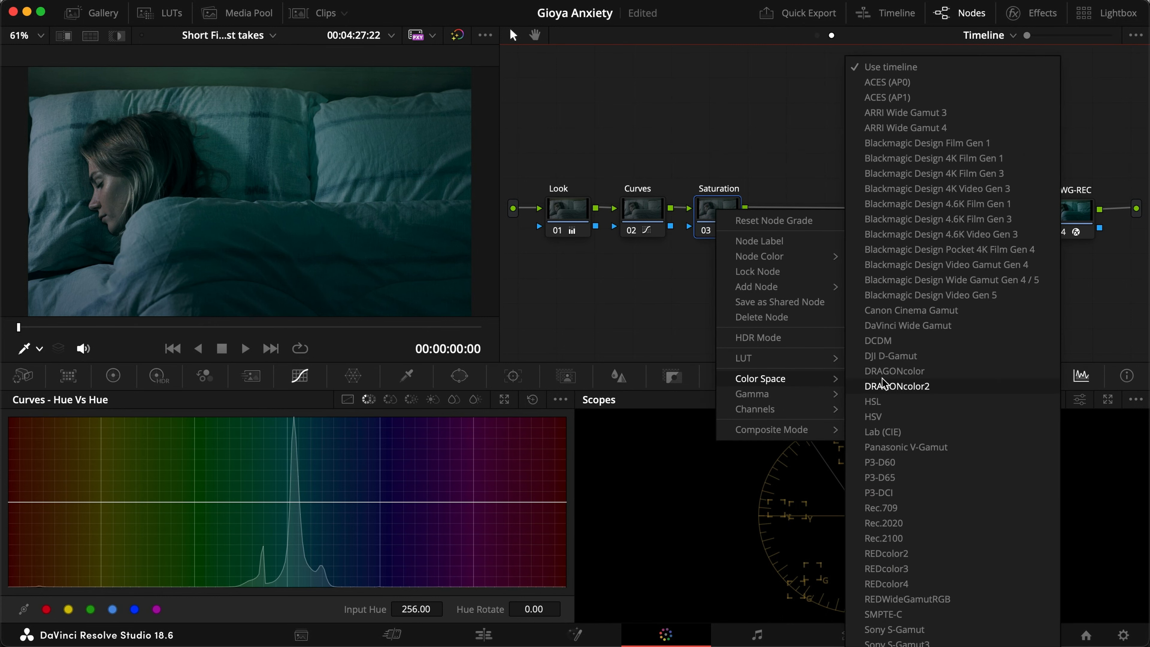
click(882, 404)
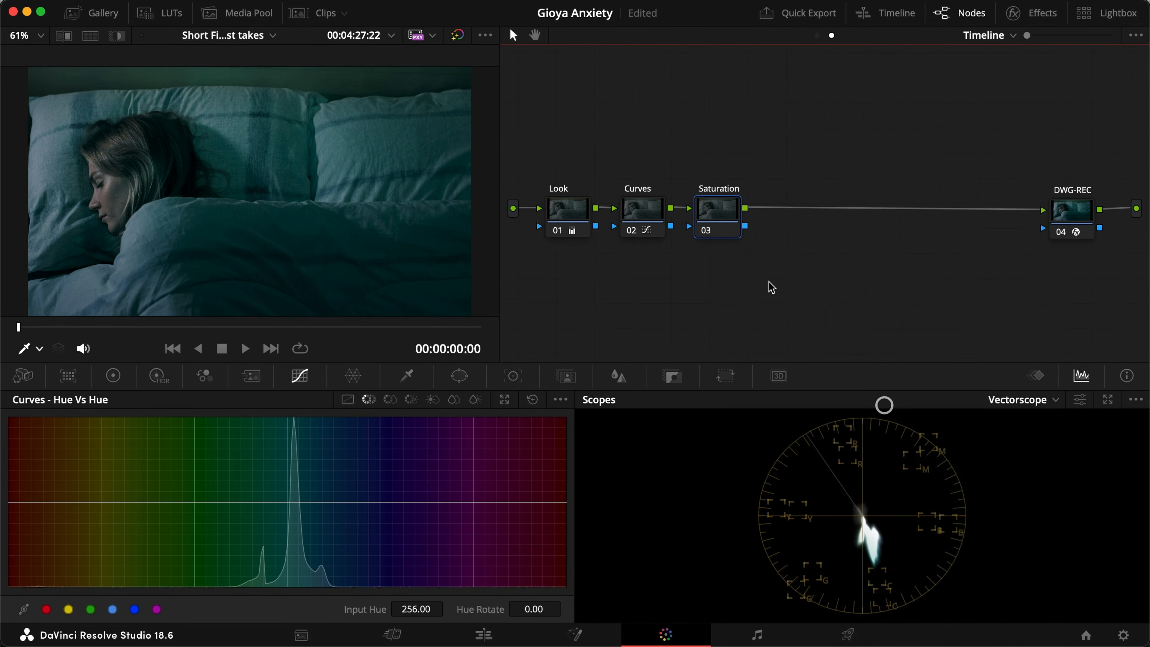
right_click(712, 217)
mouse_move(795, 414)
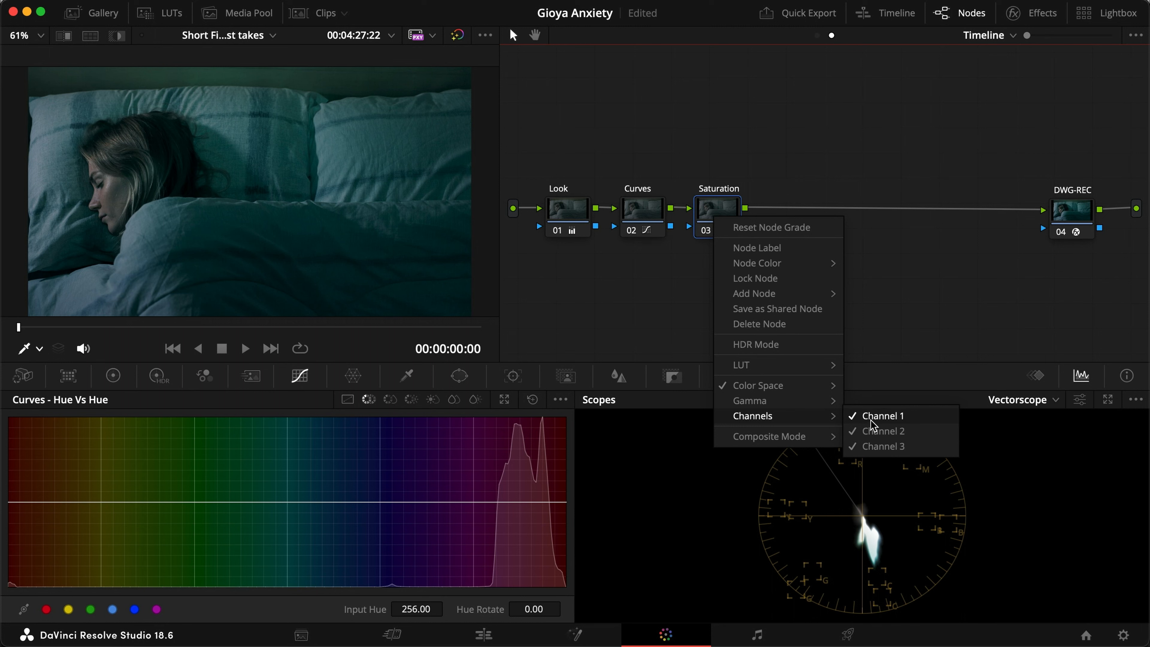
click(882, 415)
right_click(723, 225)
mouse_move(795, 424)
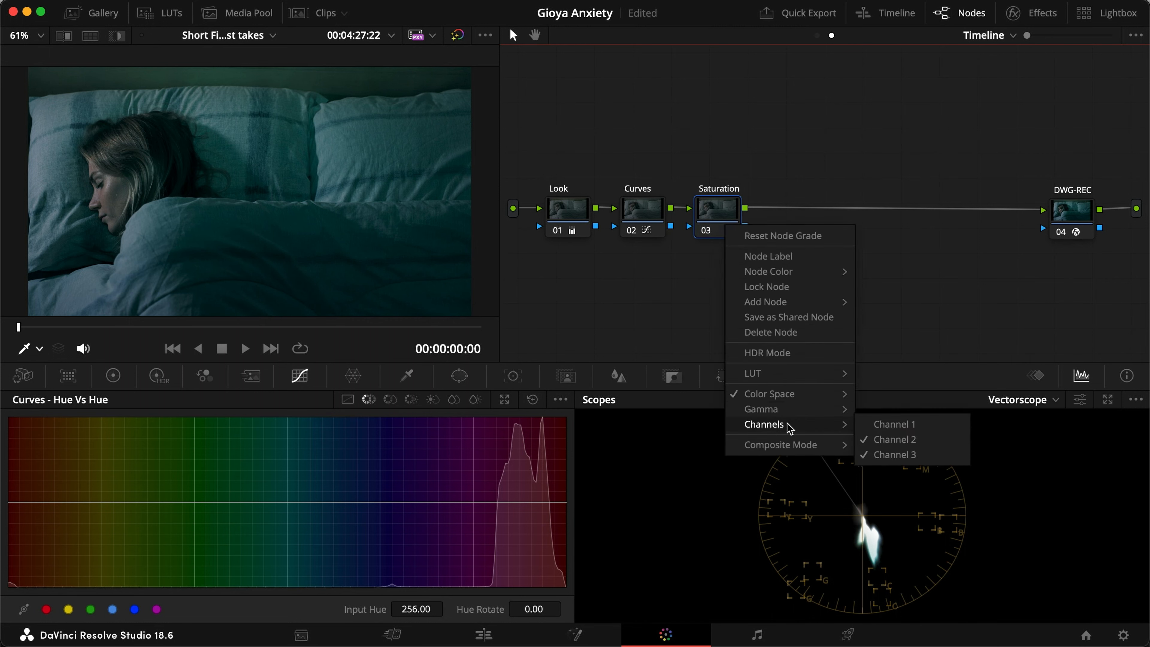
click(894, 454)
Raise the Saturation node's master Gamma to 0.02 with the primaries color wheels
click(108, 378)
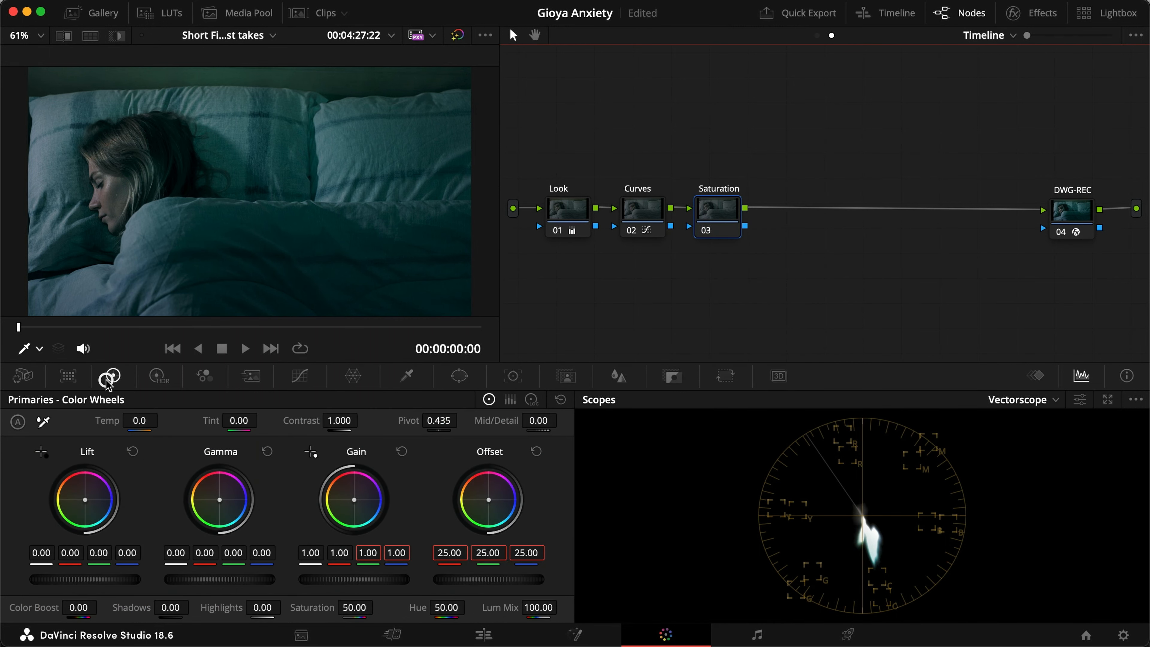
drag(194, 574, 232, 574)
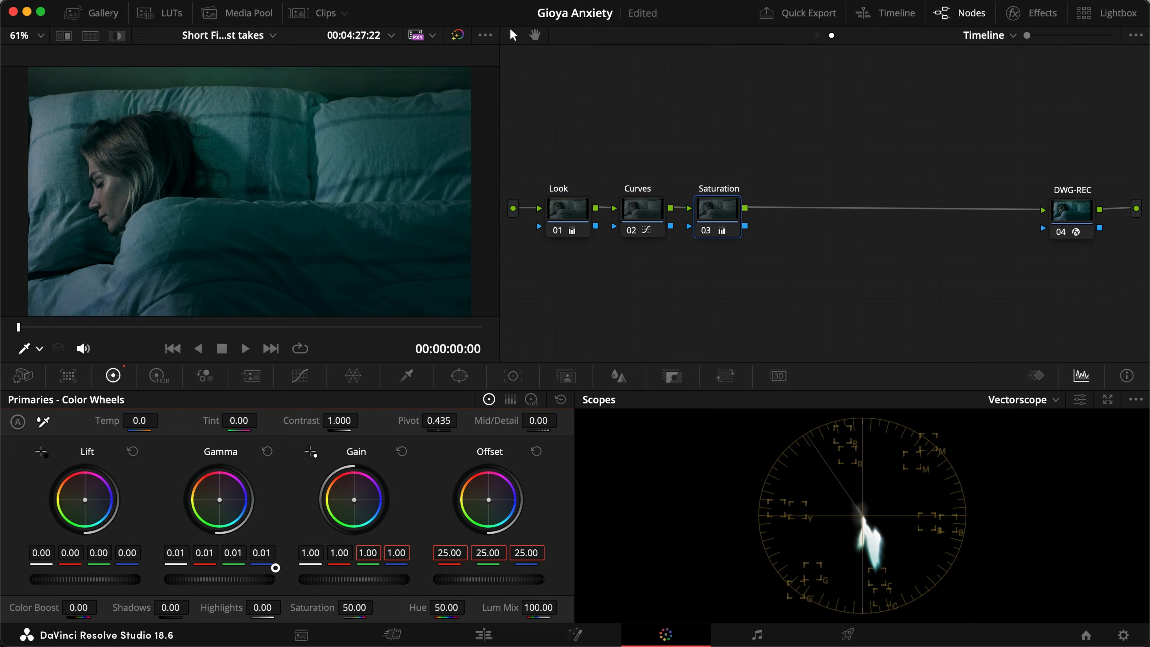
drag(308, 570, 344, 566)
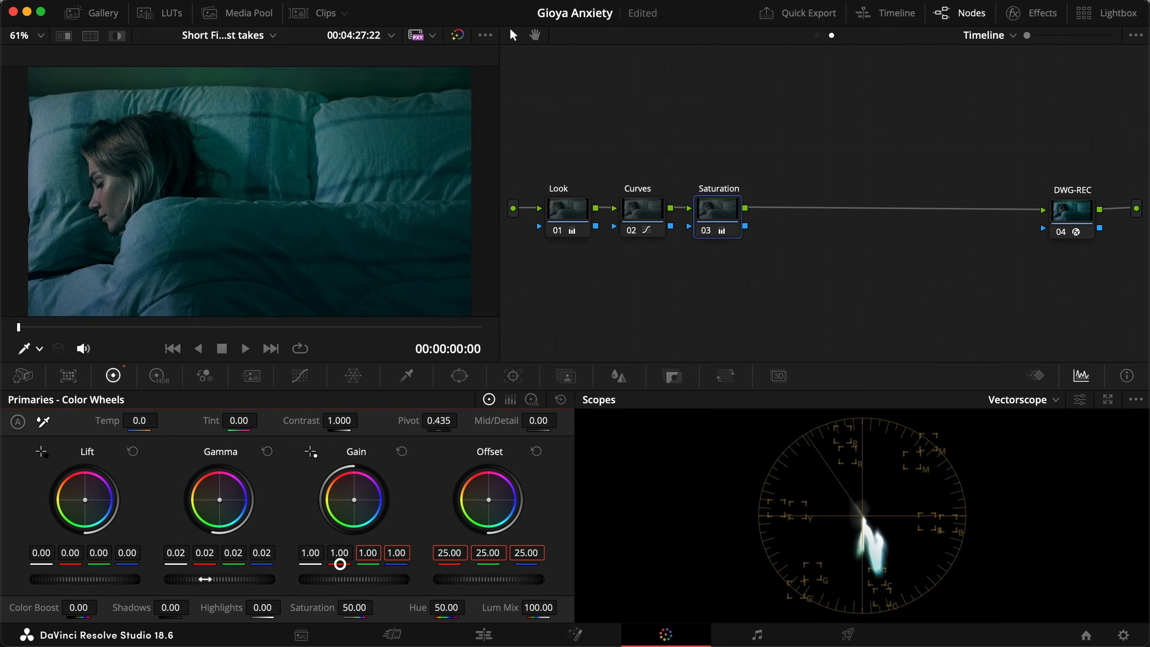
Compare the image with and without the Saturation node in full screen, and lower its Gamma to 0.01
key(super+d)
key(super+f)
key(super+d)
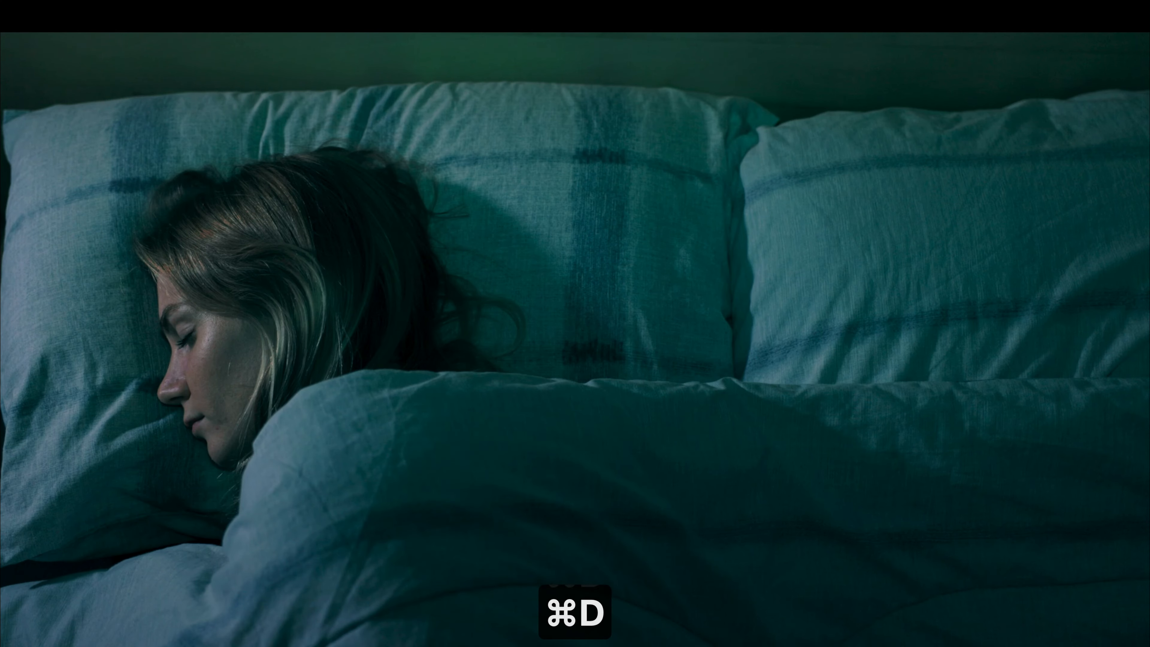
key(super+f)
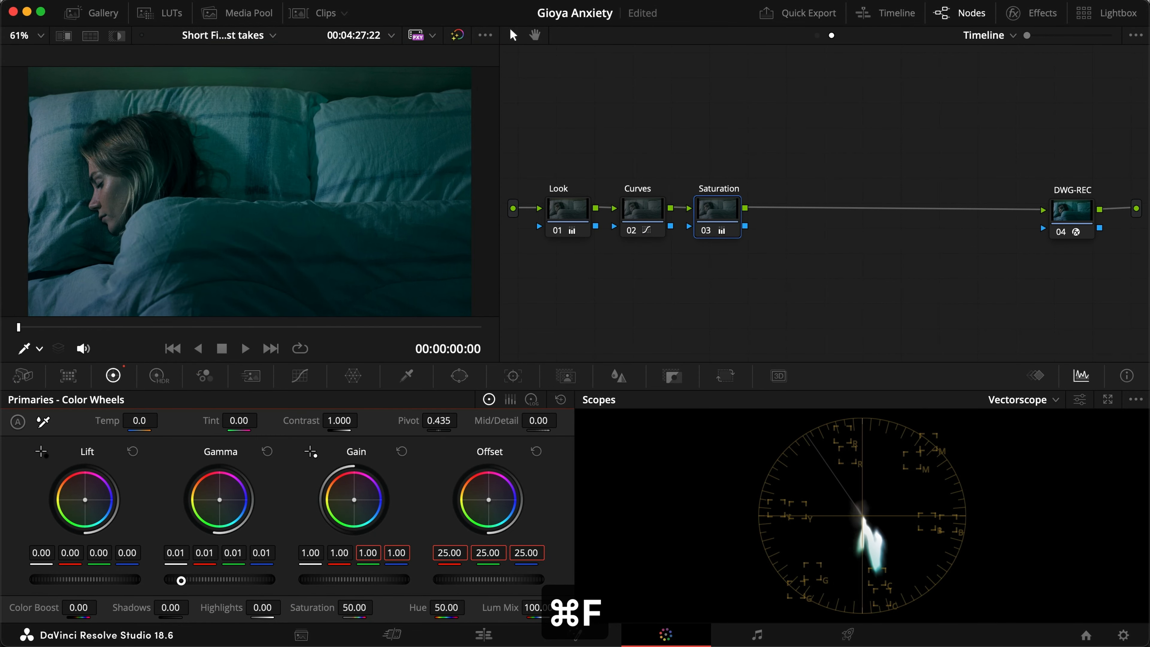
key(super+d)
key(super+d)
key(super+f)
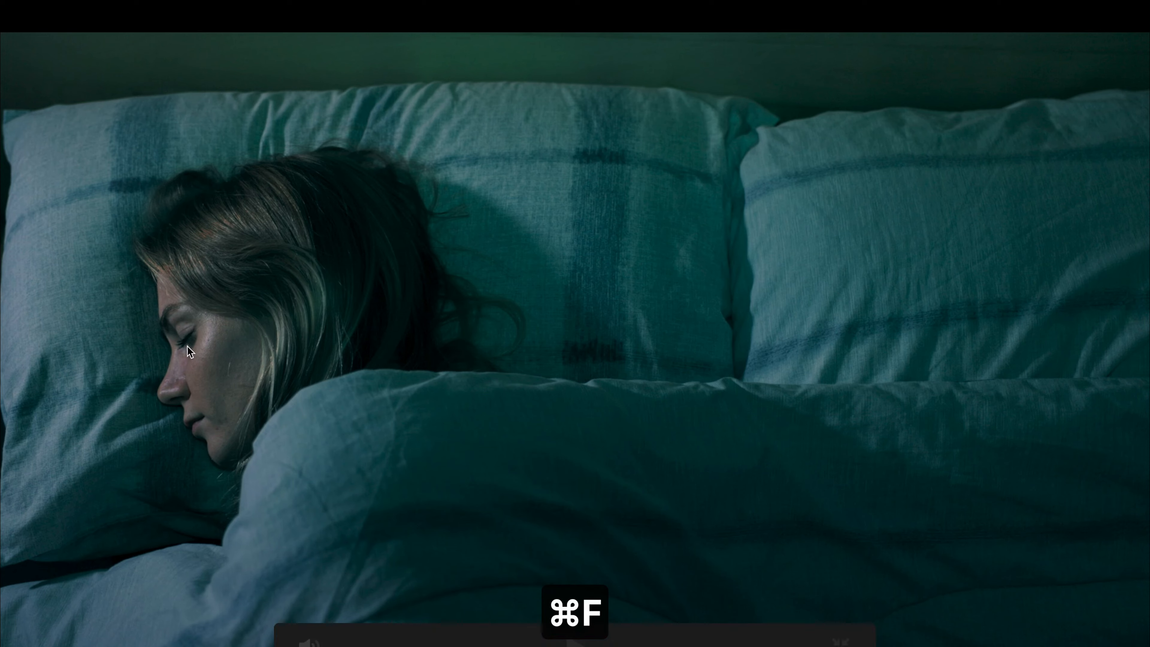
key(Escape)
Examine the woman's face and hair up close with the Saturation, Curves and Look nodes each switched off and on
scroll(94, 159, up, 5)
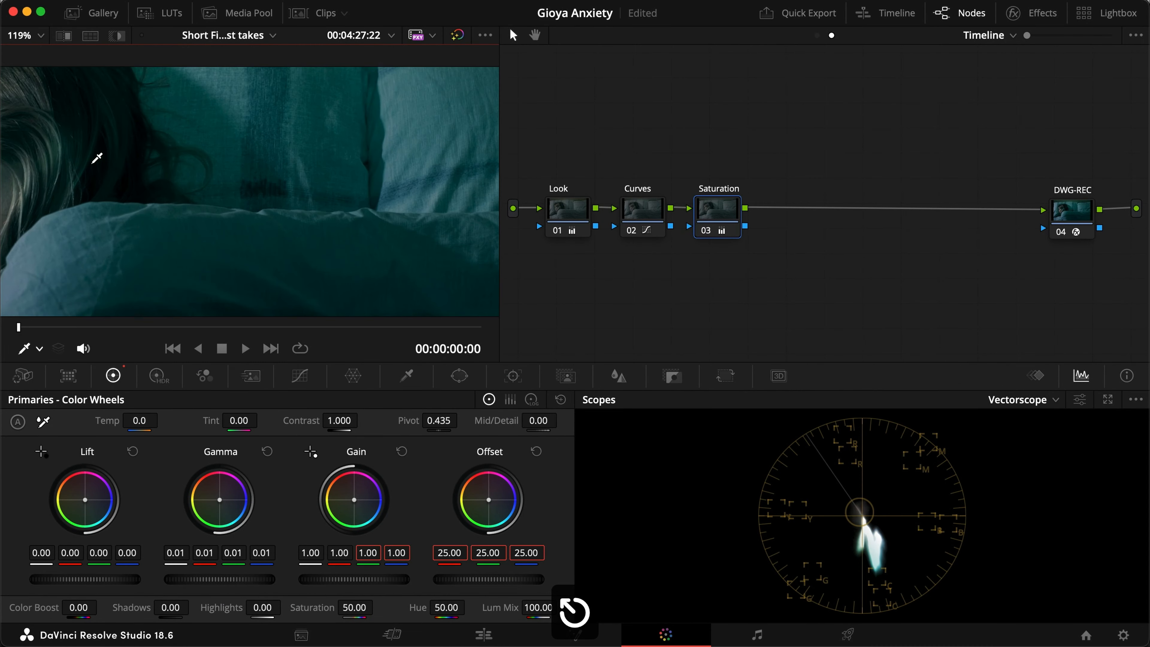
scroll(96, 157, up, 5)
key(super+d)
key(super+d)
click(647, 223)
key(super+d)
key(super+d)
click(572, 204)
key(super+d)
key(super+d)
key(super+d)
key(super+d)
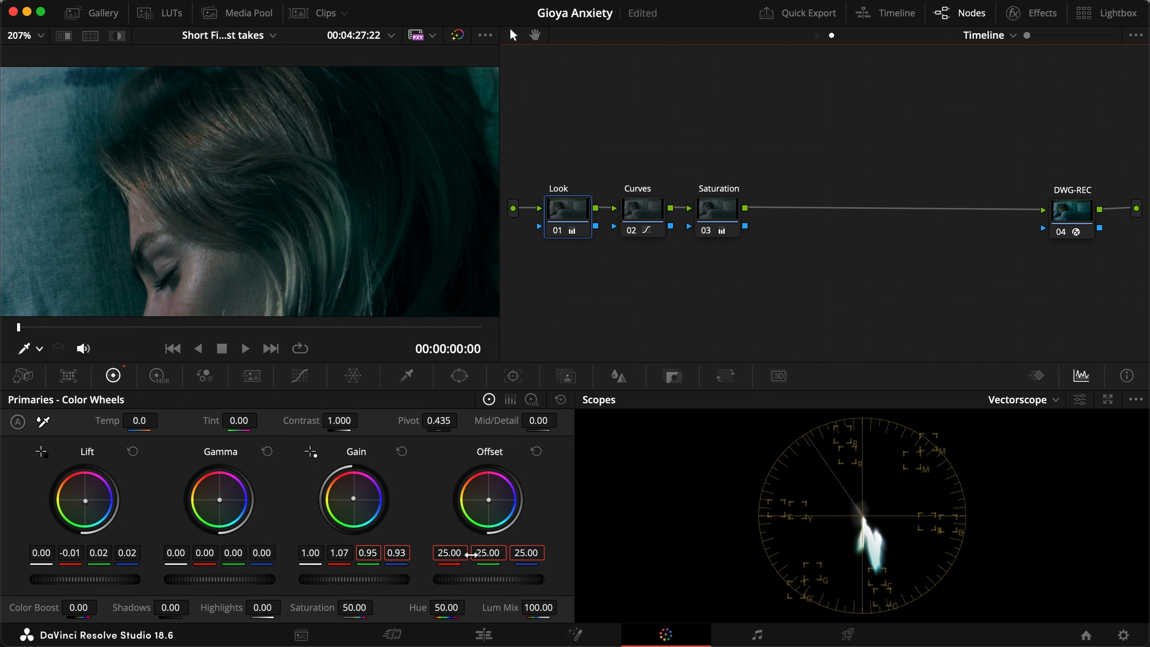
Lower the Look node's red Gain to 1.03 and compare the woman's hair with and without the node
drag(360, 552, 331, 553)
key(super+d)
key(super+d)
key(super+d)
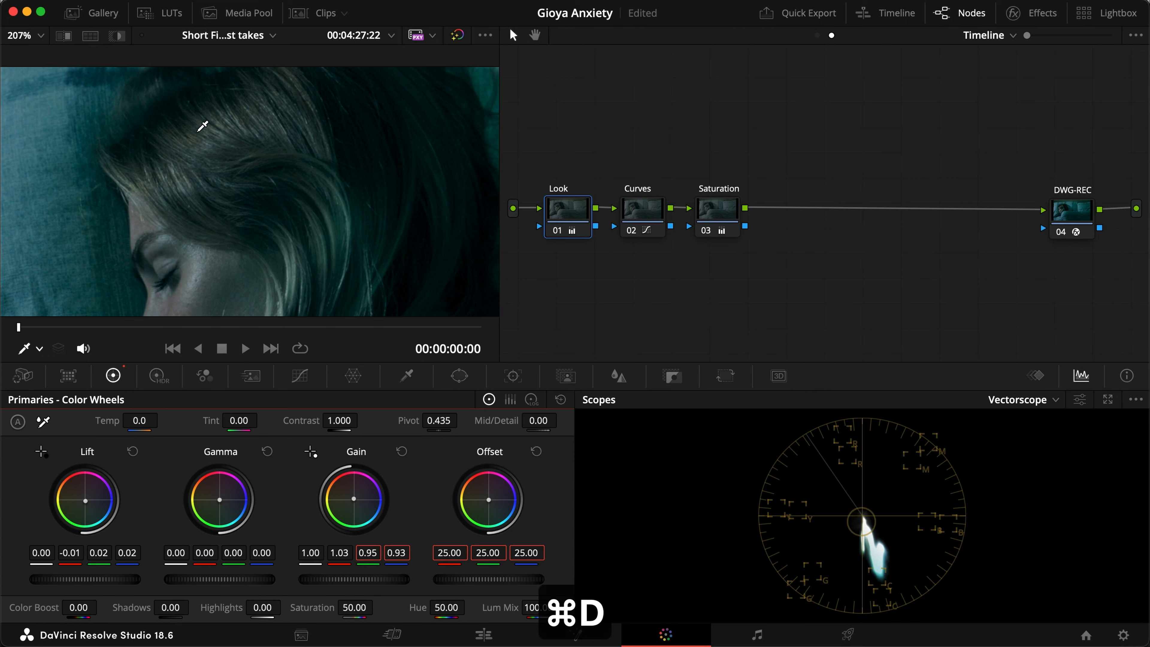
key(super+d)
key(super+f)
key(super+d)
key(Escape)
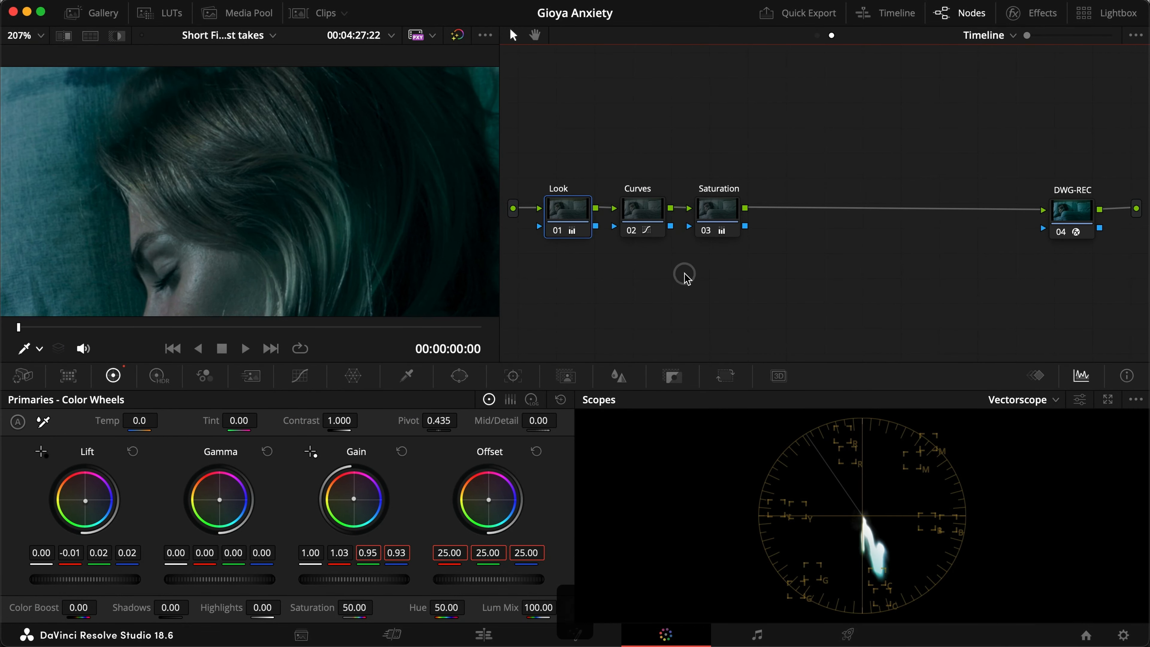
Fit the image in the viewer, compare it with the Look, Curves and Saturation nodes off and on together, and save
key(shift+z)
drag(742, 268, 558, 178)
key(super+d)
key(super+d)
key(super+f)
key(super+d)
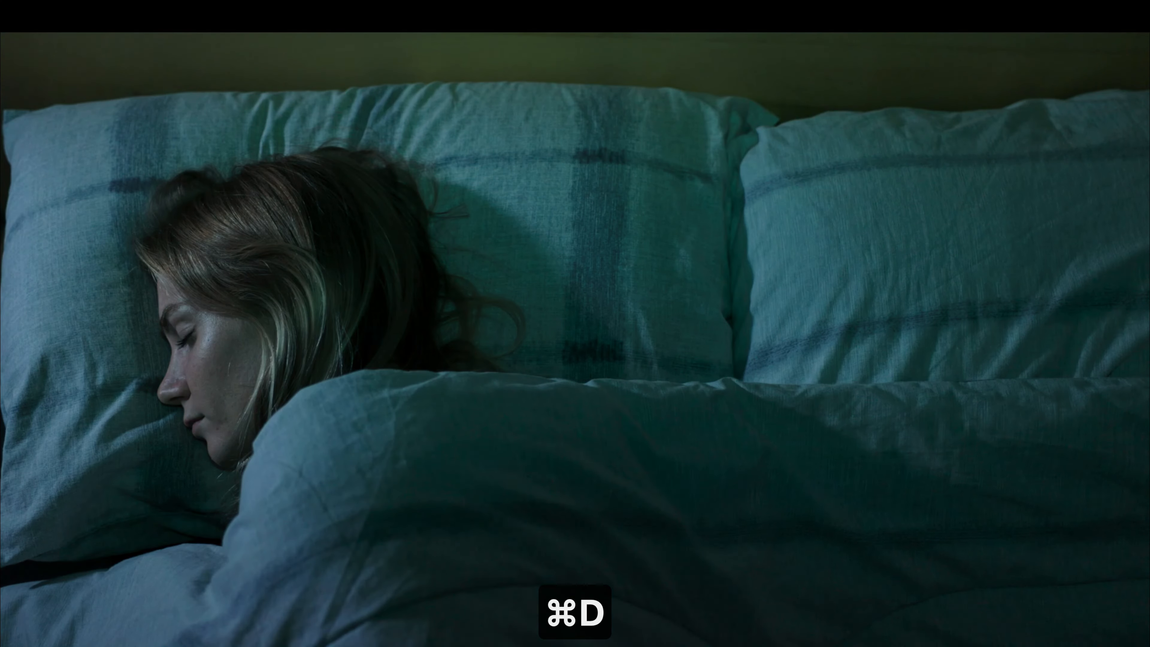
key(Escape)
key(super+s)
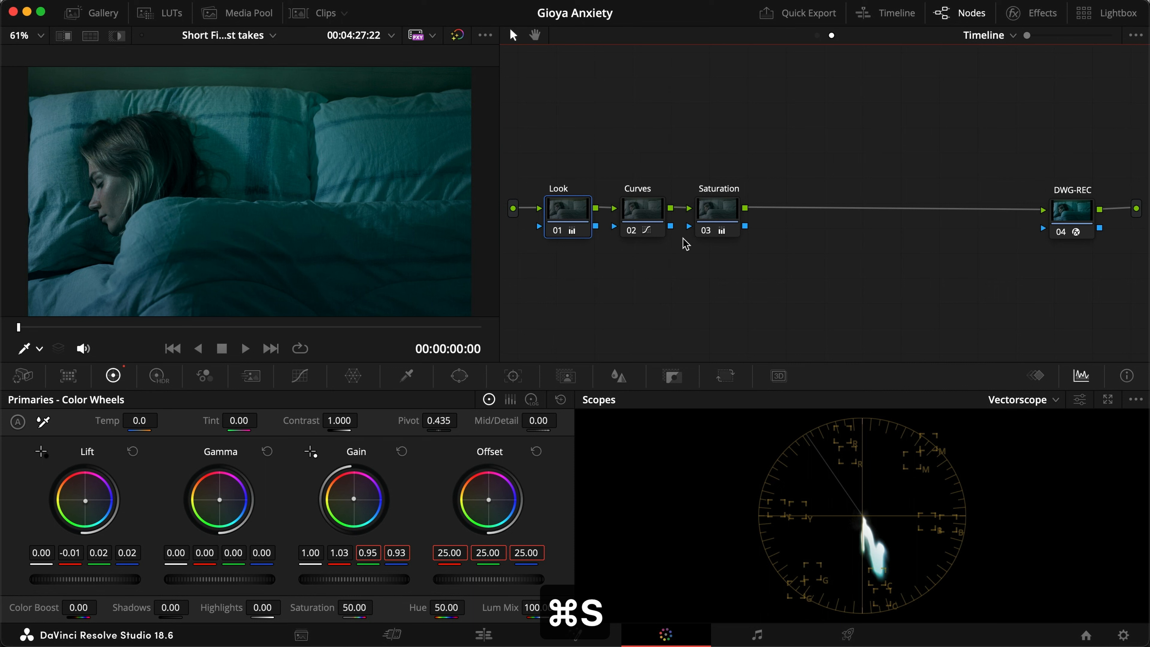
Darken the shadows with the lower point of the clip-level Contrast node's custom curve, using the Waveform scope as reference
click(818, 35)
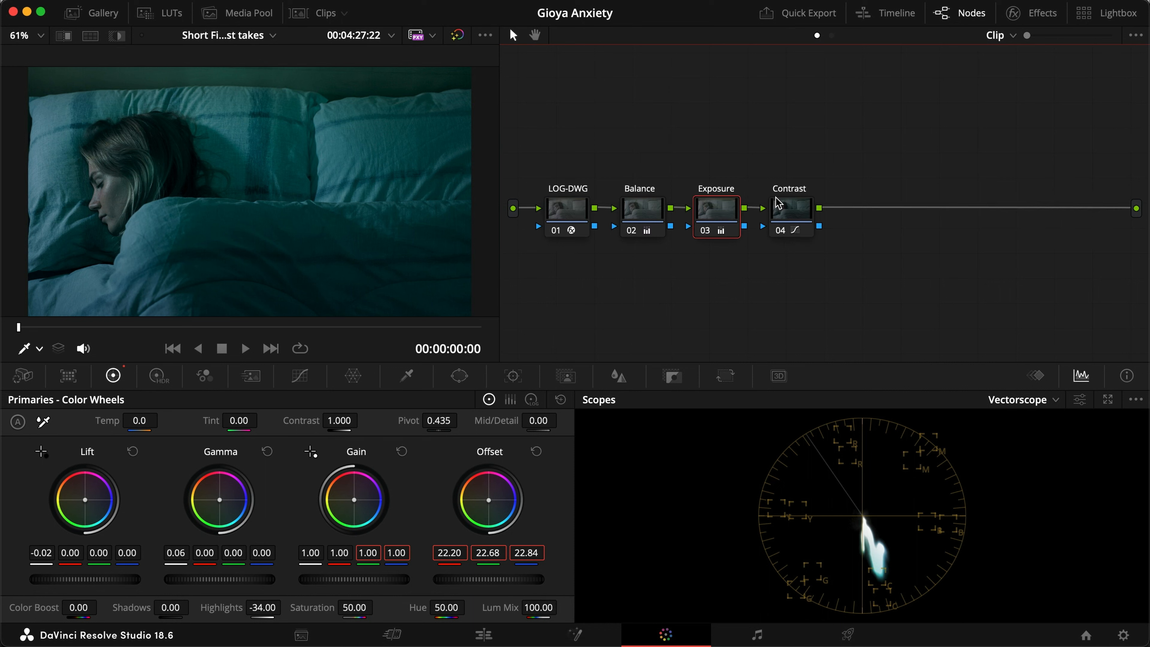
click(800, 214)
click(295, 374)
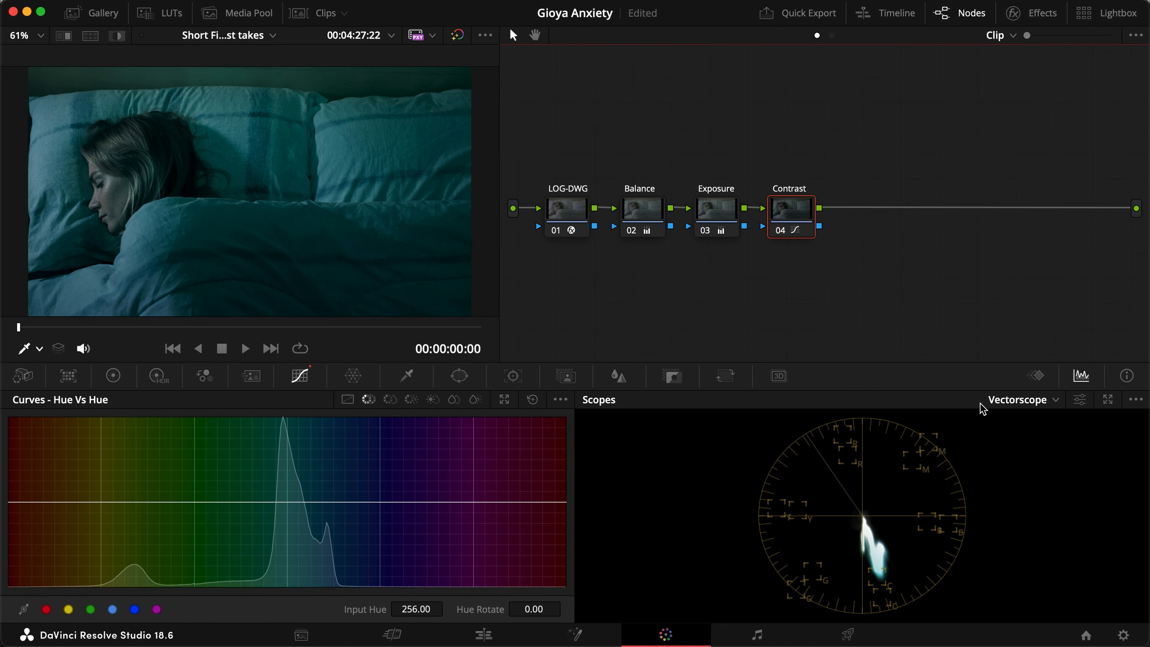
click(996, 400)
click(1018, 440)
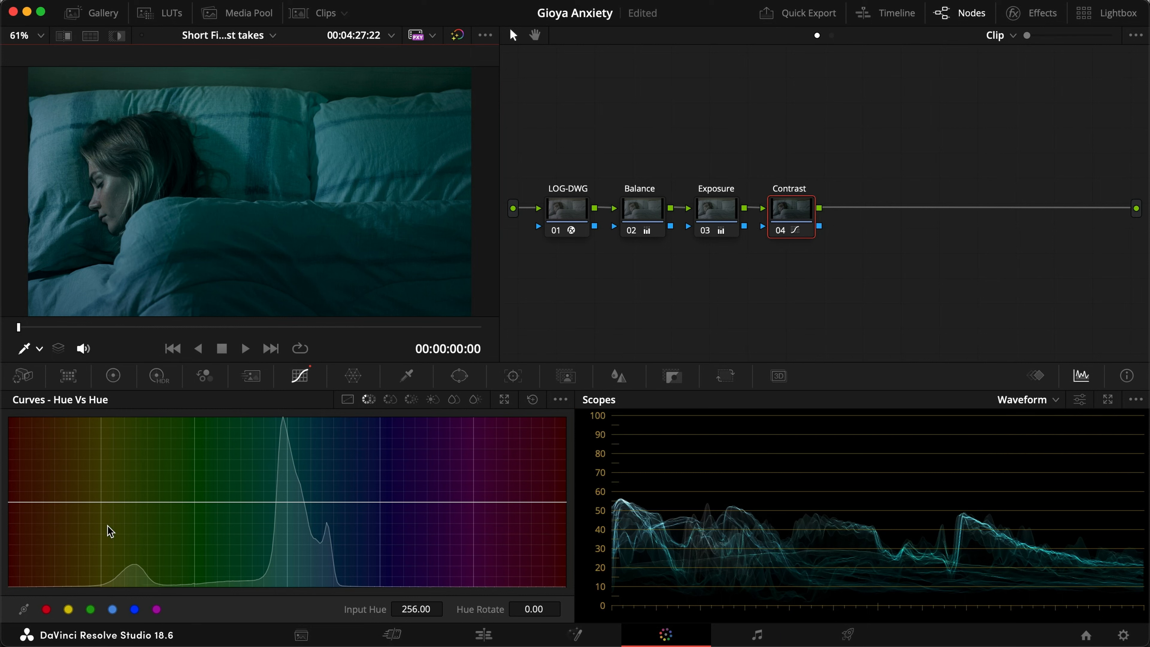
click(345, 400)
drag(100, 588, 108, 588)
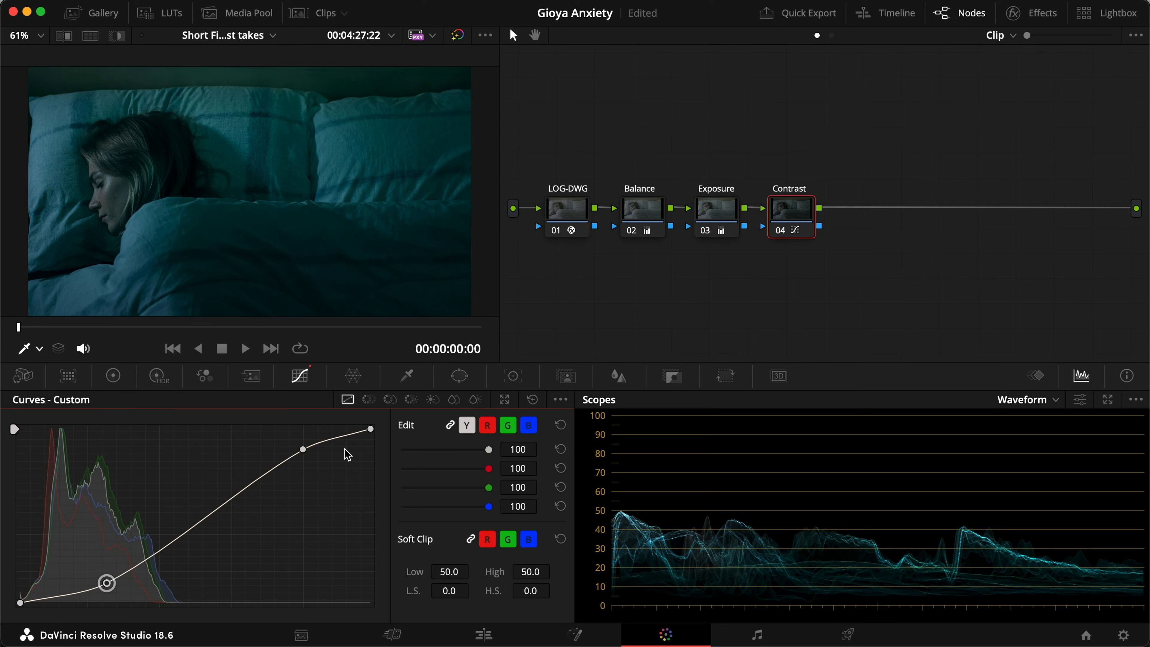
Lower the highlight point of the Contrast curve, add a midtone point, and raise the shadow point slightly
mouse_move(301, 453)
mouse_down()
mouse_move(275, 460)
mouse_move(290, 463)
mouse_up()
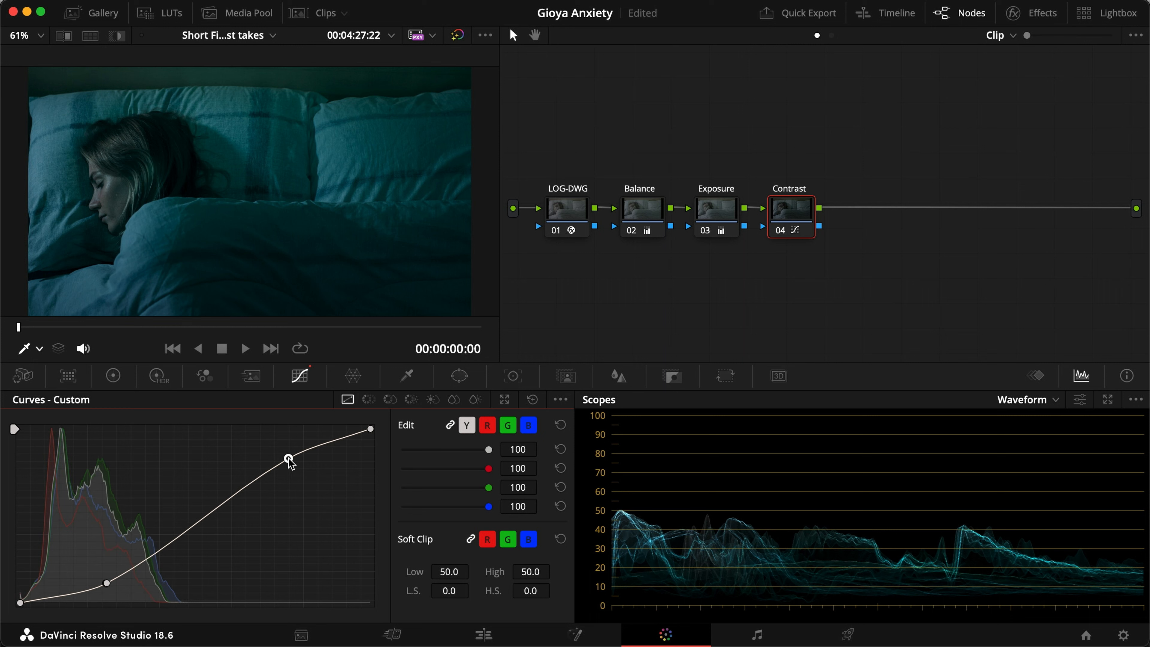
drag(228, 505, 206, 515)
drag(109, 583, 110, 581)
Compare the image with the Contrast node off and on in full screen, and save the project
key(super+f)
key(super+d)
key(super+d)
key(Escape)
key(super+s)
Compare the image with the Balance, Exposure and Contrast nodes off and on together, check it in full screen, and save
drag(801, 277, 624, 182)
key(super+d)
key(super+d)
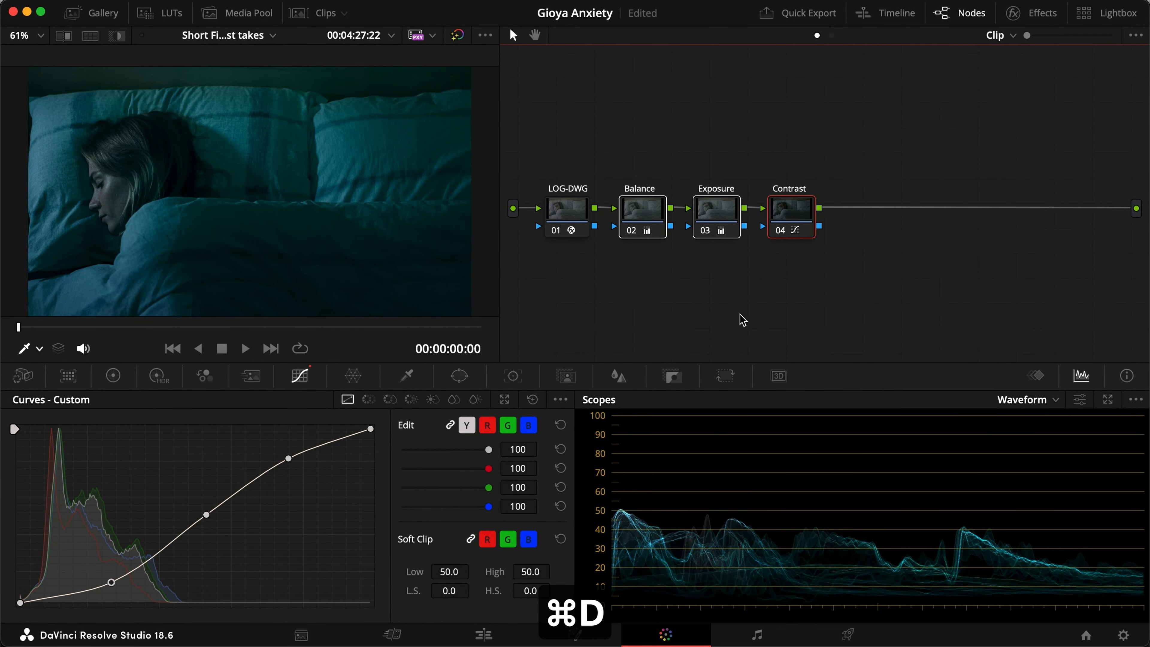
key(super+d)
key(super+d)
key(super+s)
key(super+f)
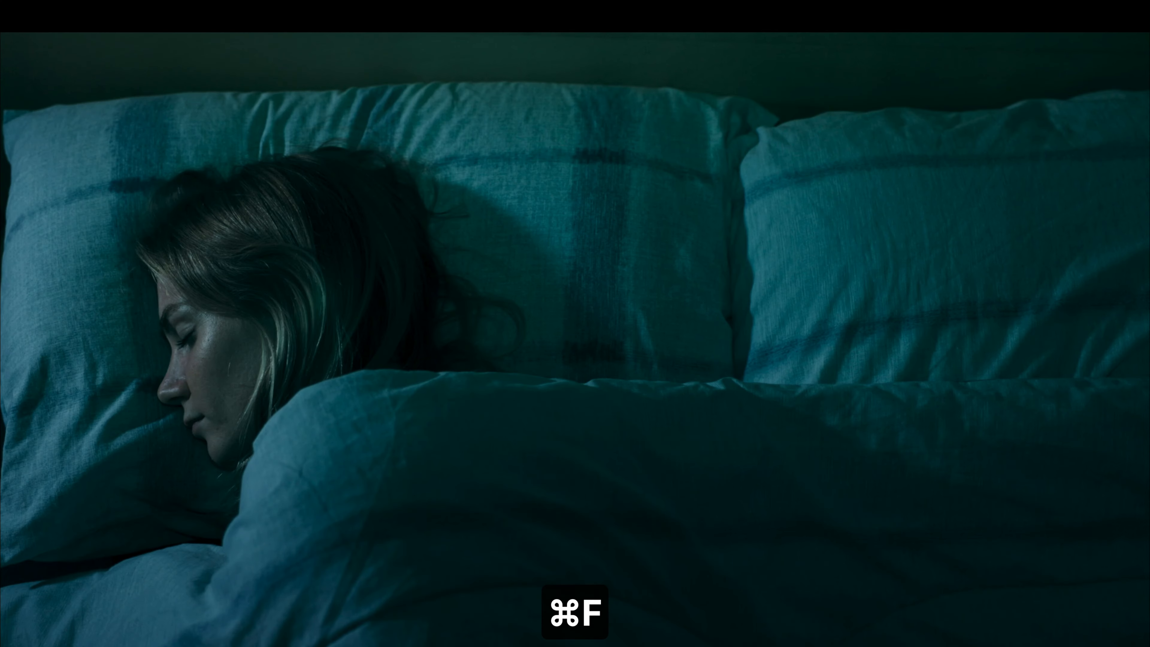
key(Escape)
key(super+s)
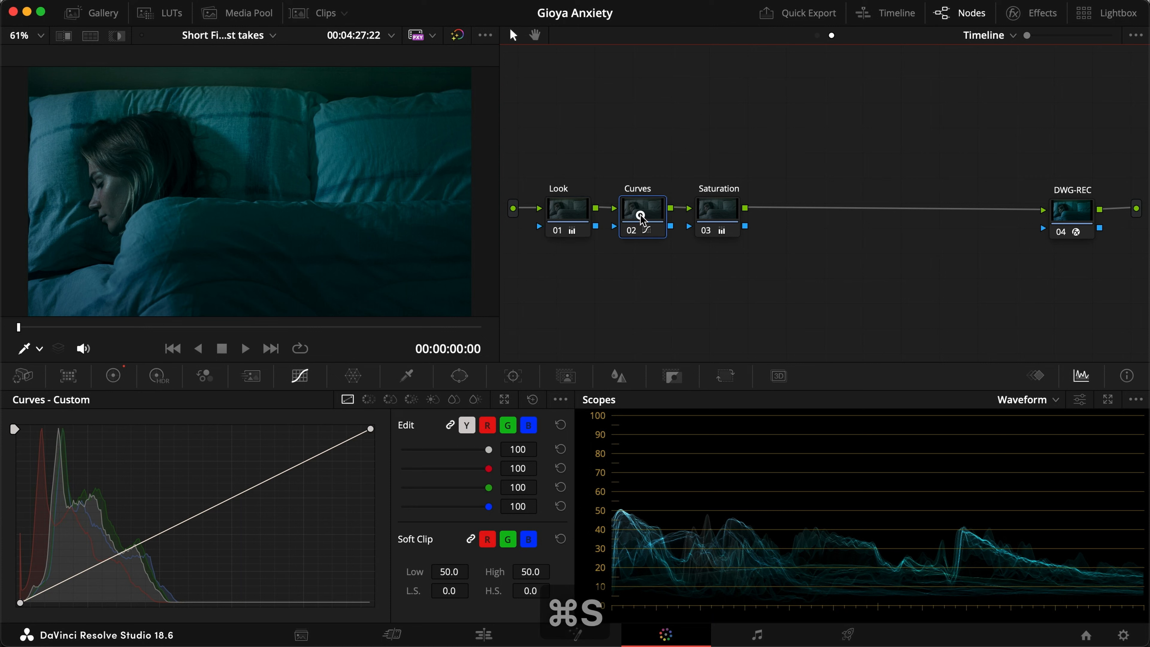
In the Timeline-level Curves node, lower Hue Vs Sat saturation to 0.31 at input hue 12.57, between points at 322.61 and 60.57
click(369, 399)
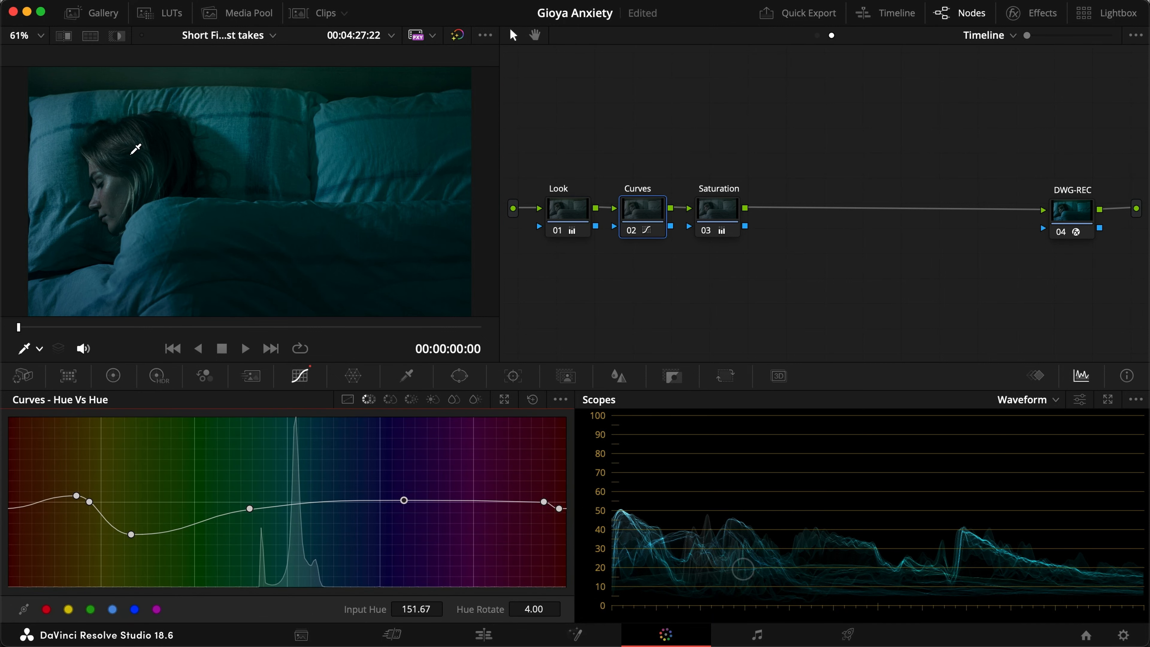
click(389, 399)
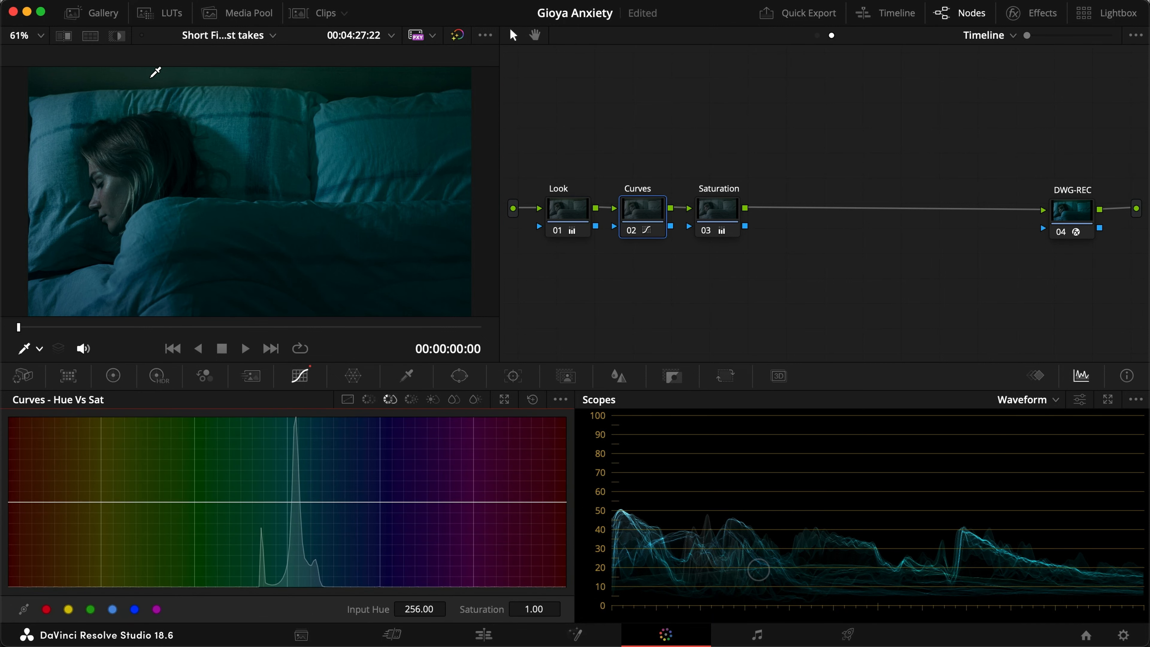
drag(181, 502, 182, 539)
drag(220, 501, 263, 502)
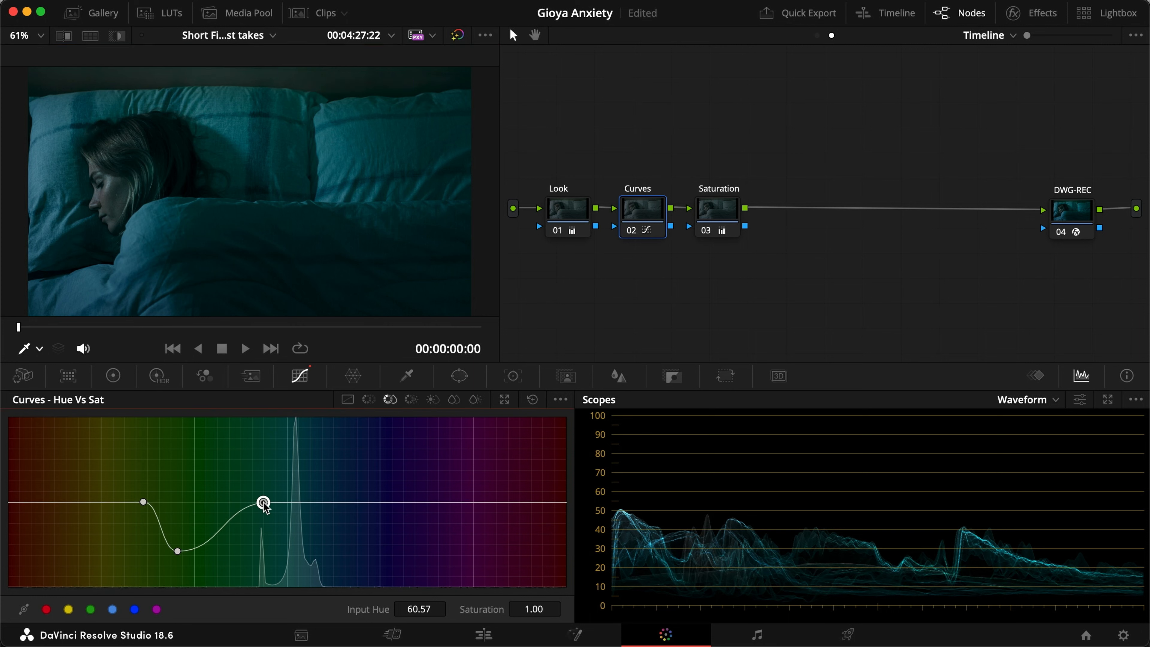
drag(176, 551, 189, 562)
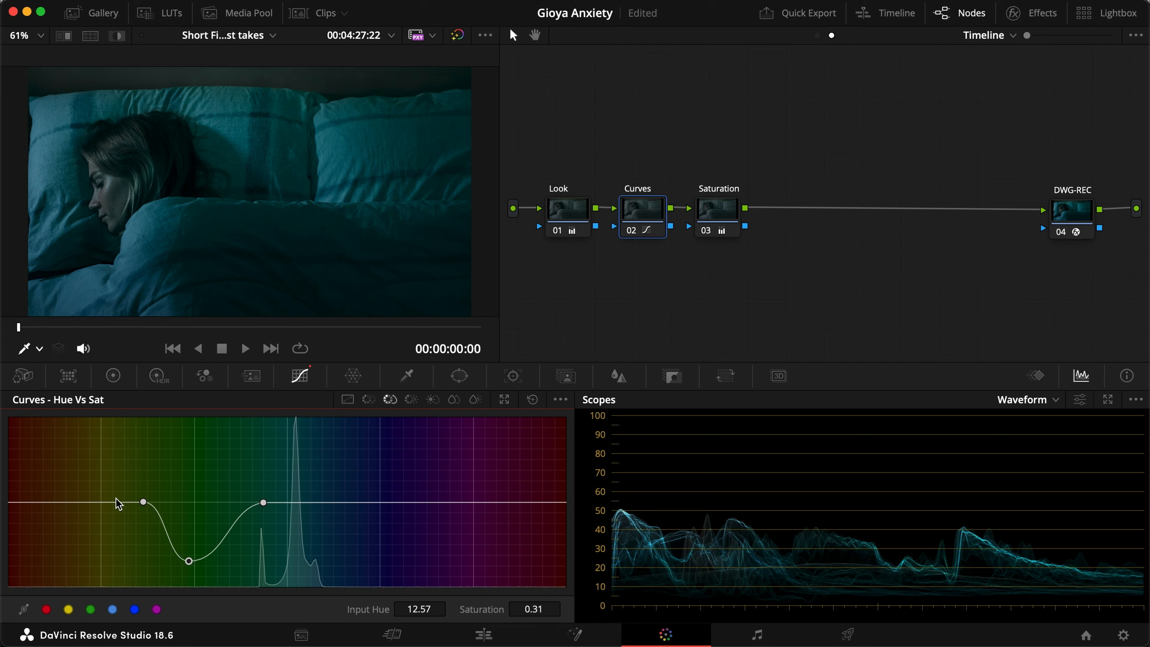
drag(143, 502, 112, 502)
Compare the image with the Curves node off and on, both in the viewer and in full screen, and save
key(super+d)
key(super+d)
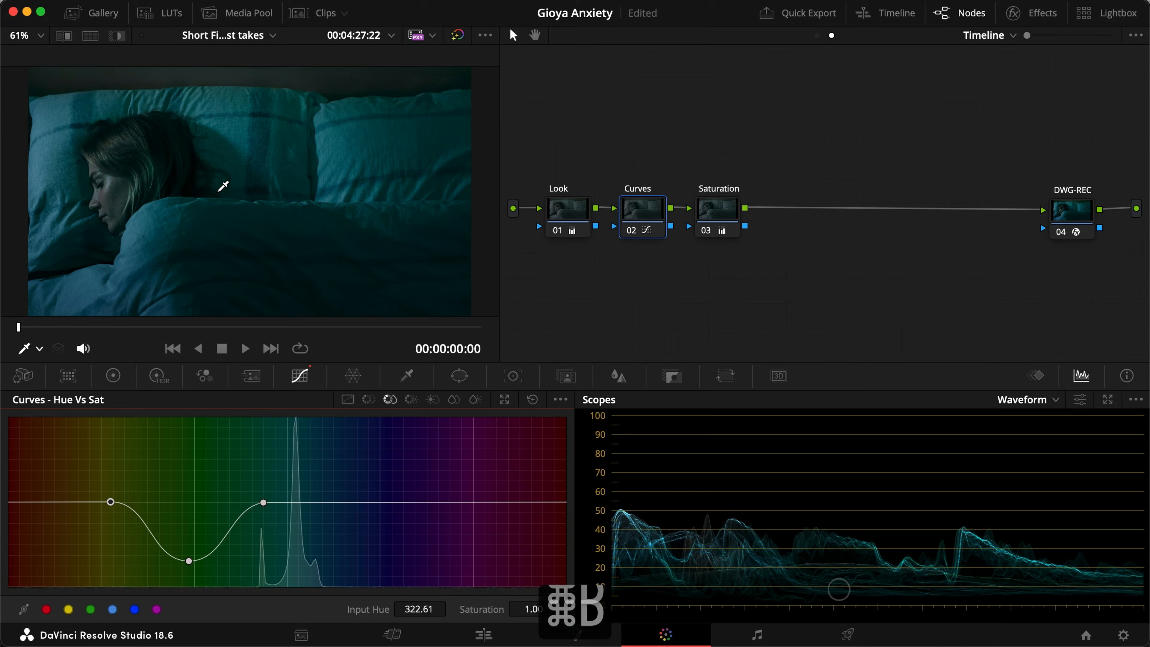
key(super+f)
key(super+d)
key(super+d)
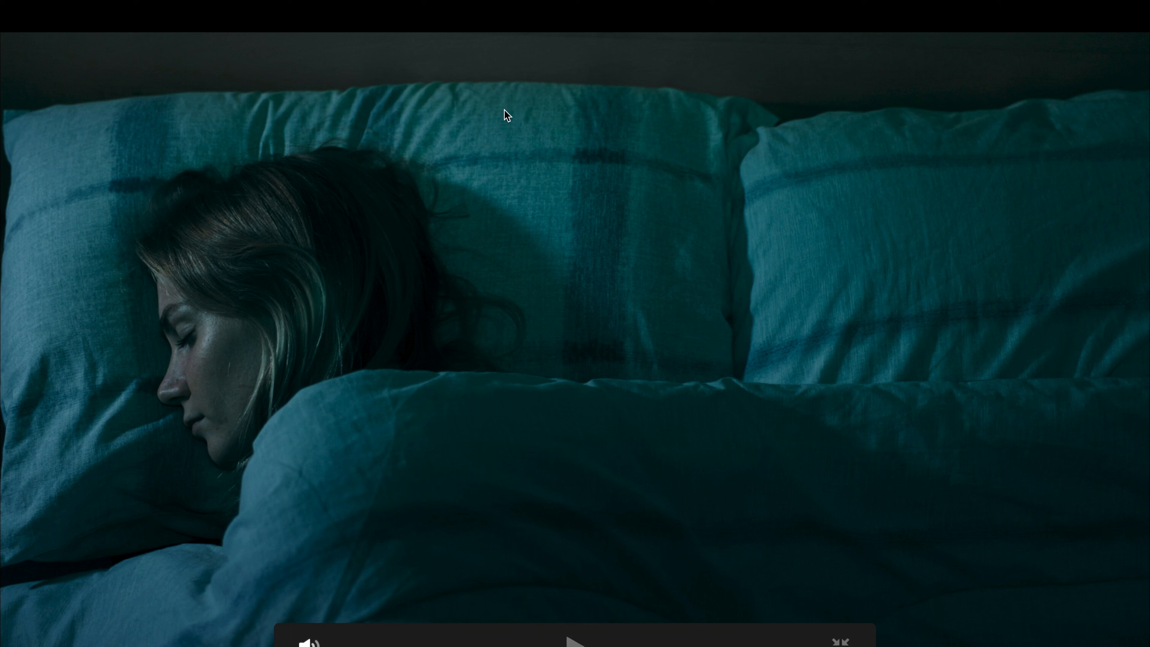
key(Escape)
key(super+s)
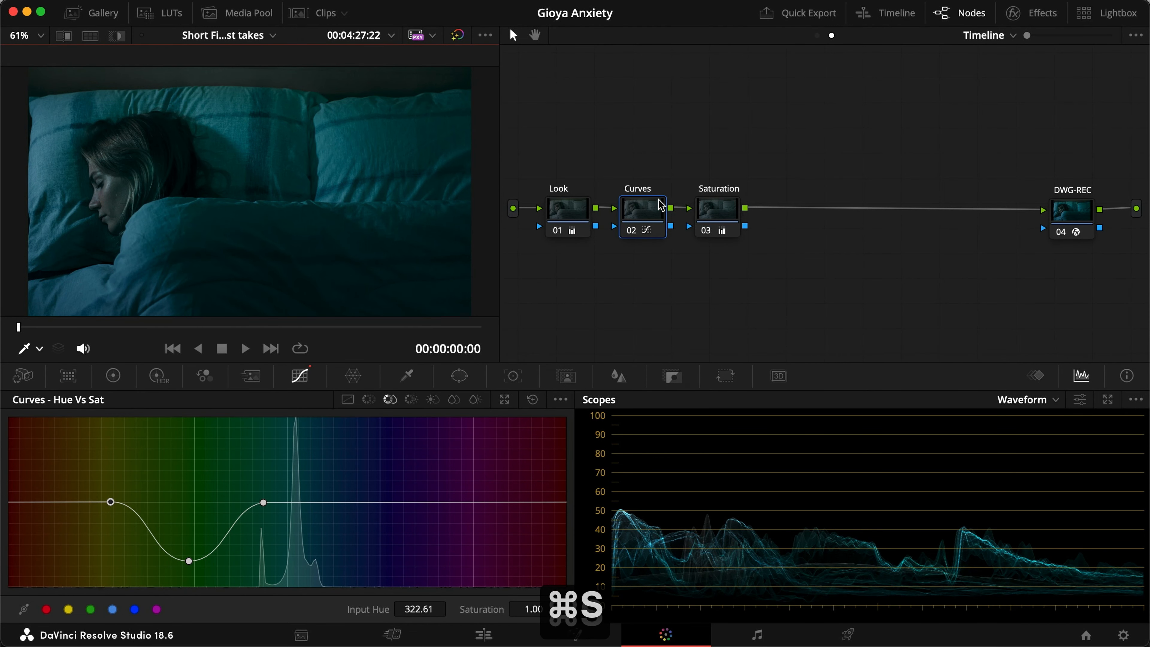
key(super+d)
key(super+d)
key(super+s)
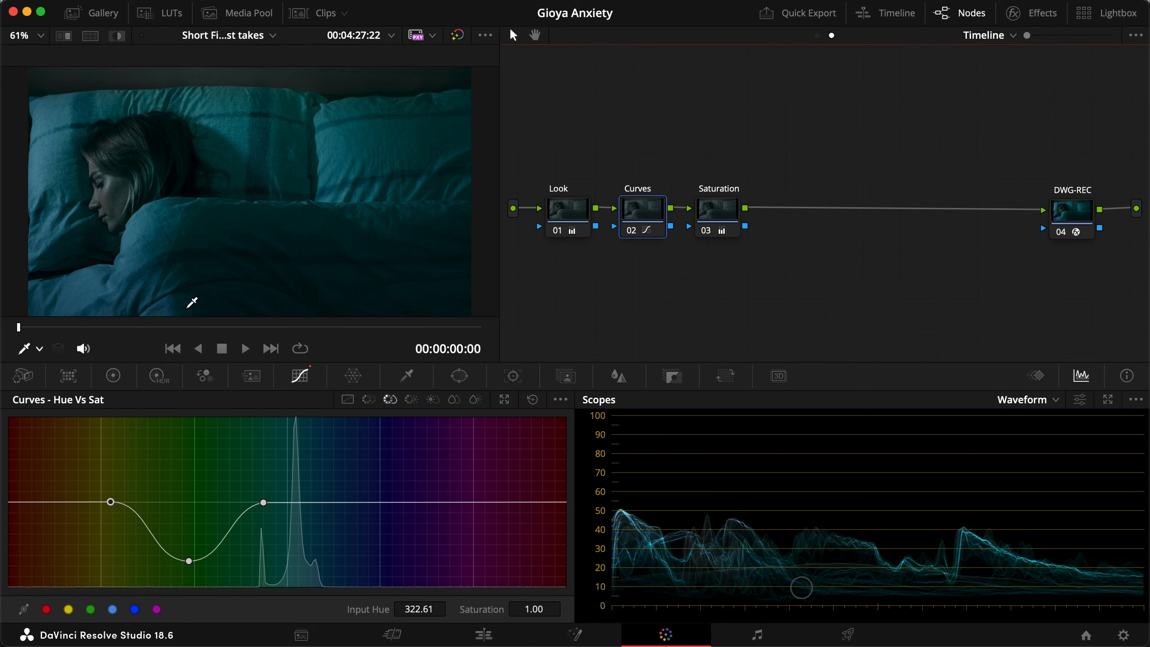
key(super+s)
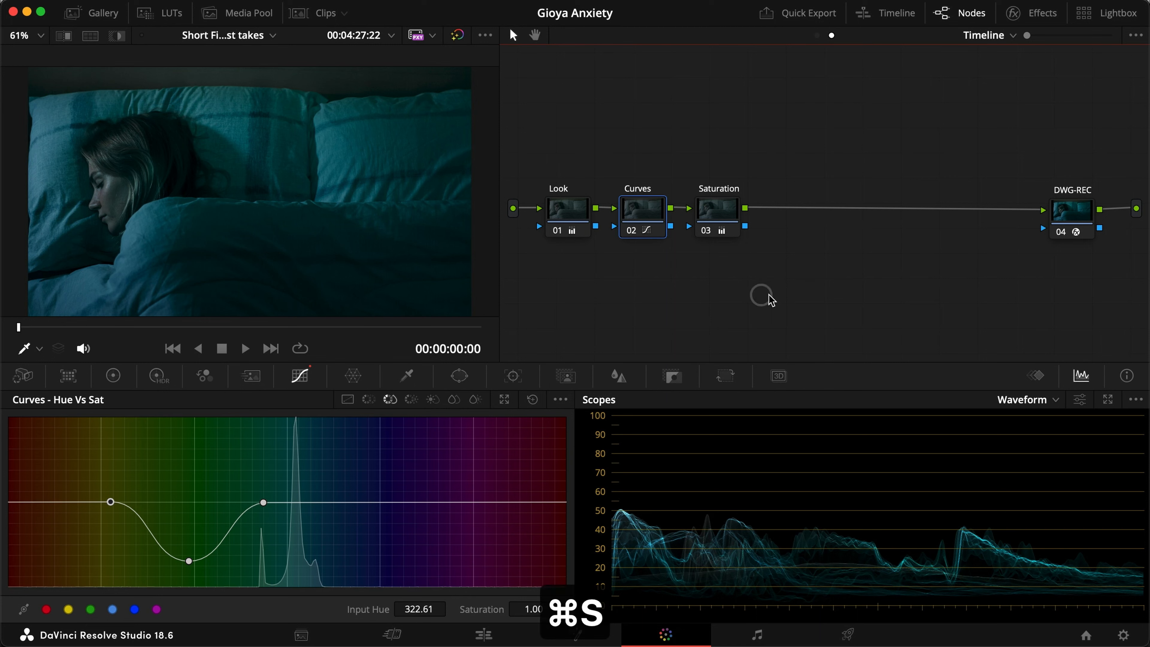
Scrub through the sleeping woman's clip to check the grade over time, and save the project
drag(208, 326, 68, 317)
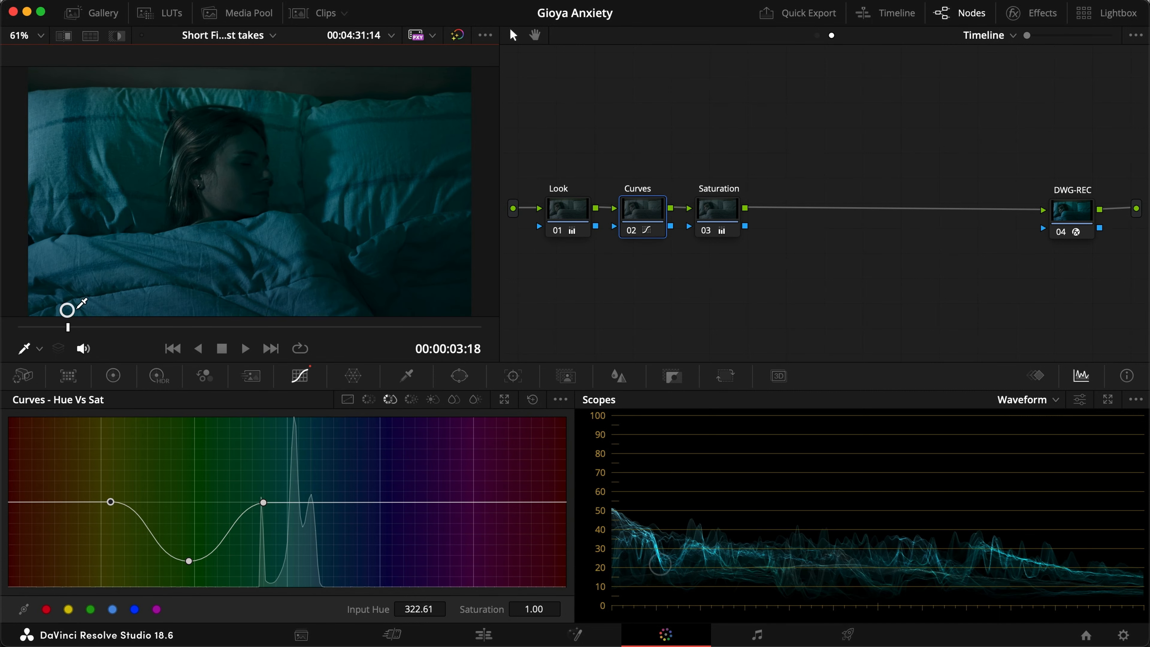
click(771, 143)
key(super+s)
Copy the clip-level grade of clip 01 and paste it onto clips 02 and 03
click(813, 36)
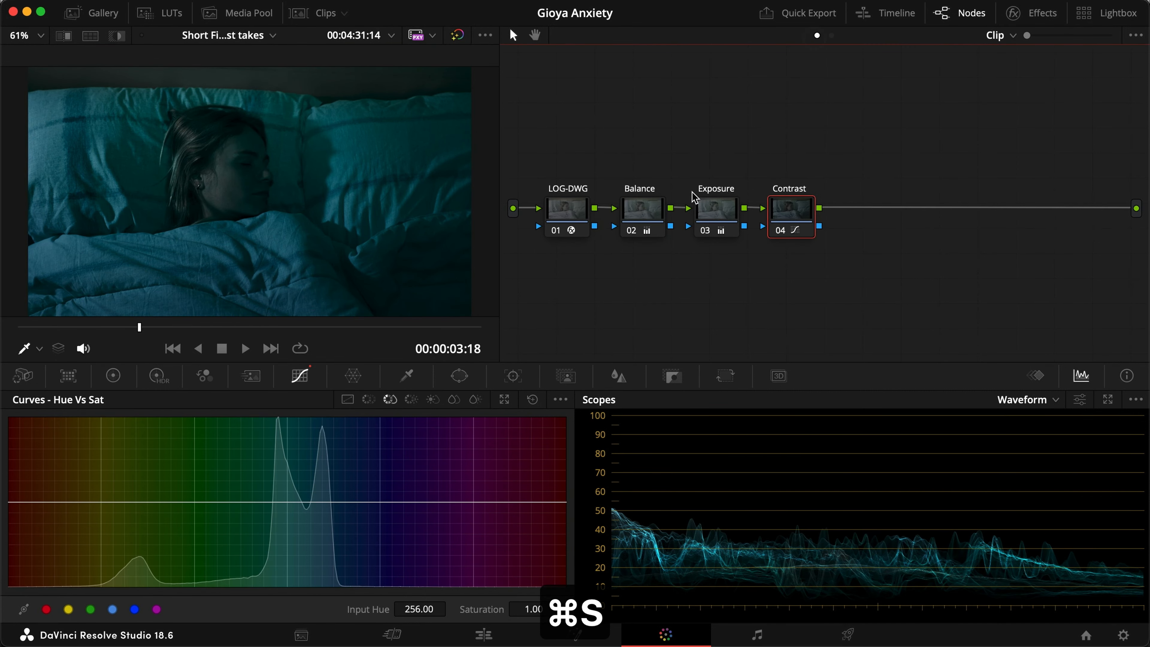
click(312, 14)
key(super+c)
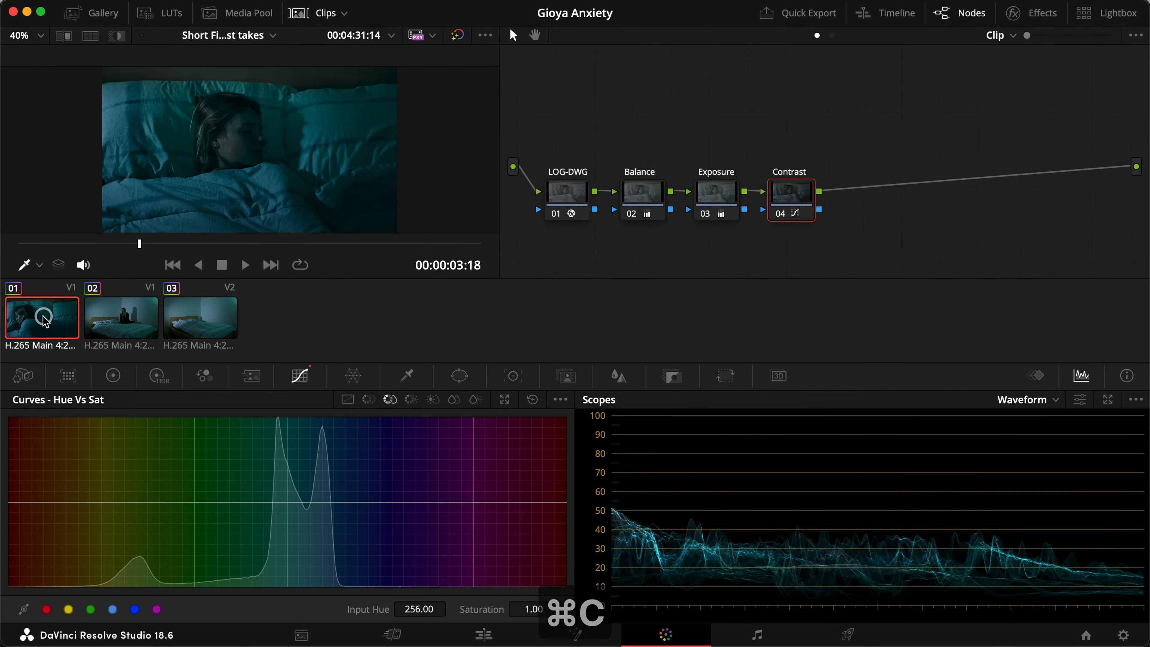
click(94, 315)
key(super+v)
click(209, 319)
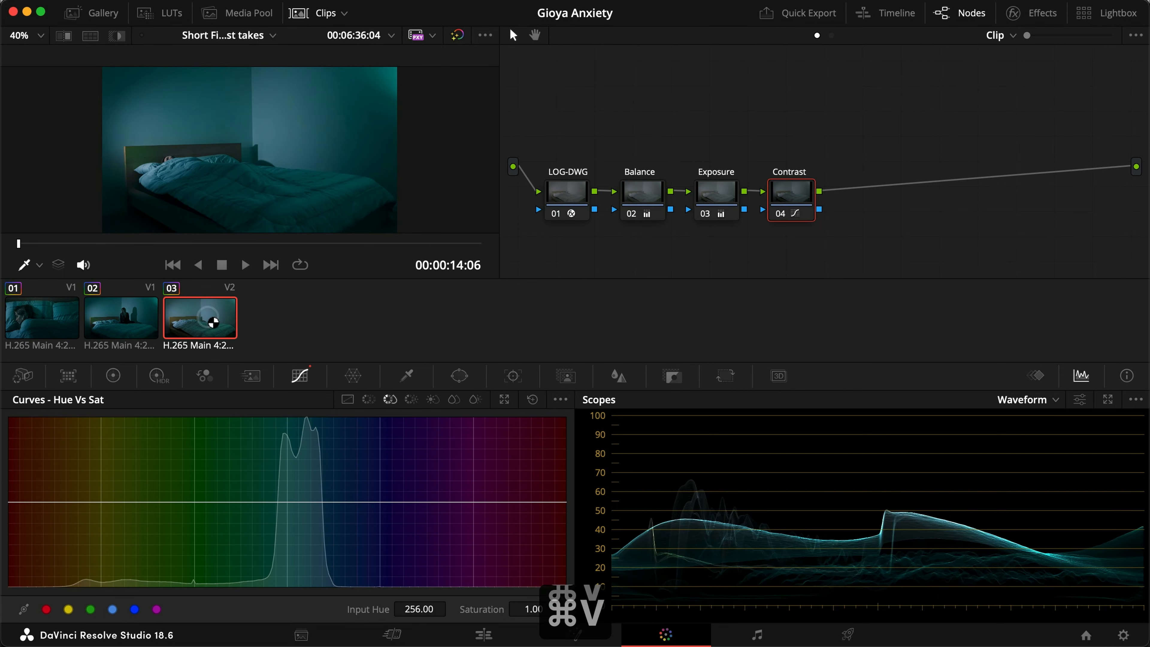
key(super+v)
Examine clip 03 in full screen, and compare it with its Balance, Exposure and Contrast nodes off and on, together and Balance alone
key(super+f)
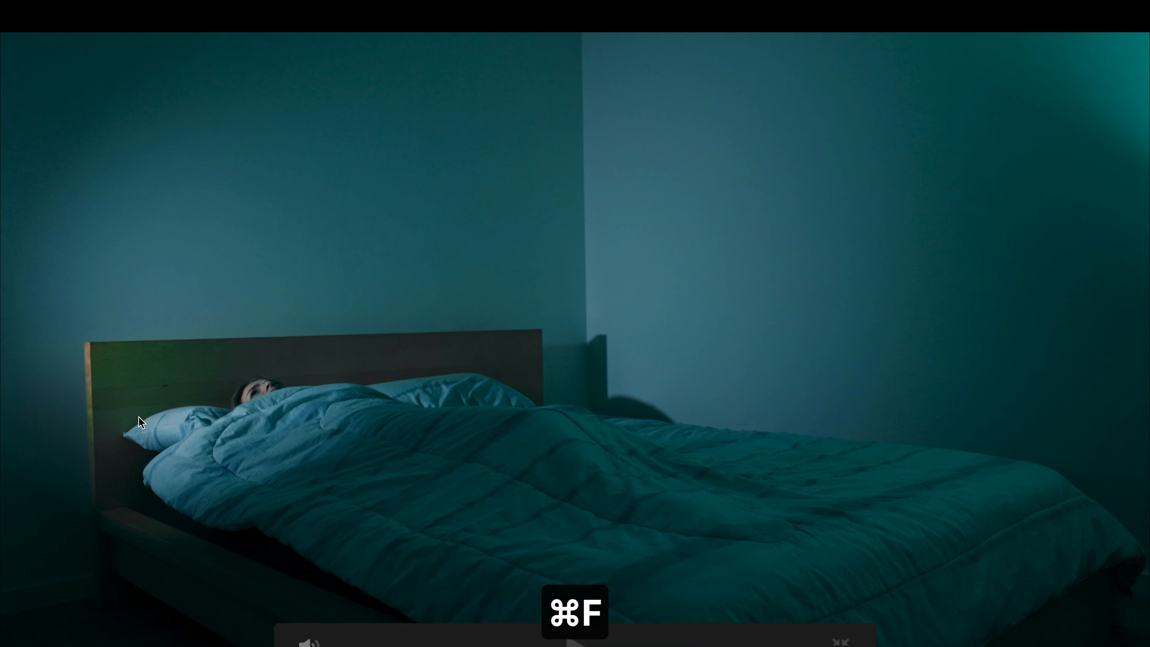
key(Escape)
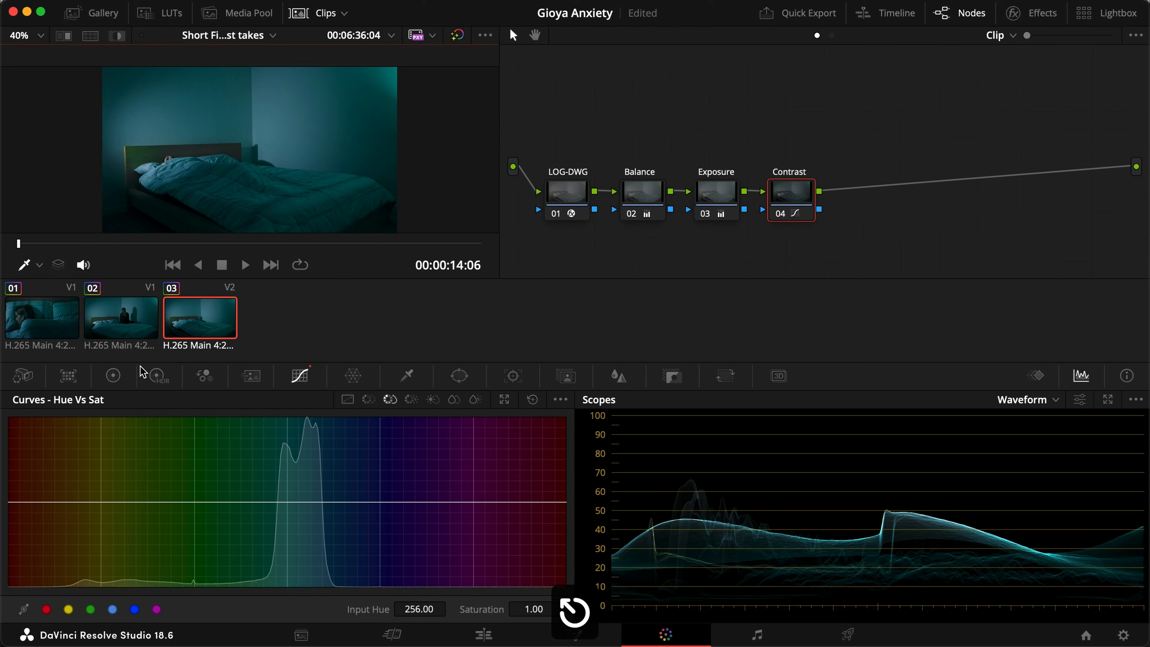
click(656, 188)
drag(837, 124, 629, 243)
key(super+d)
key(super+d)
click(633, 248)
key(super+d)
key(super+d)
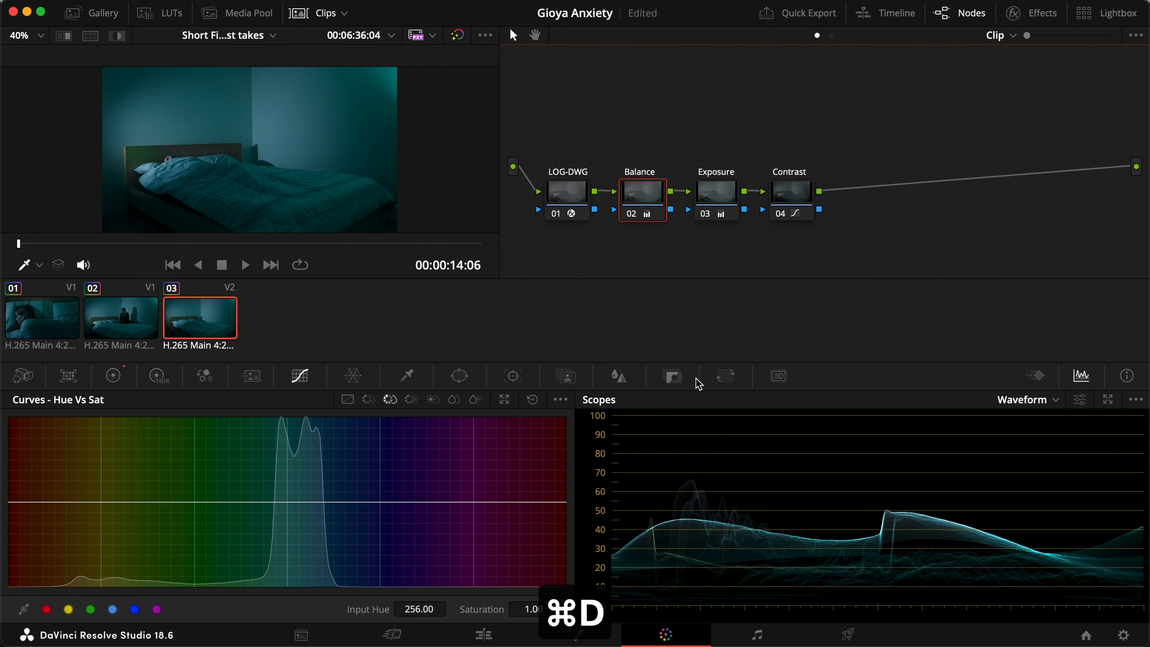
Switch the scope to Vectorscope and show it in a floating Scopes window placed below the node graph's upper area
click(1054, 400)
click(1037, 452)
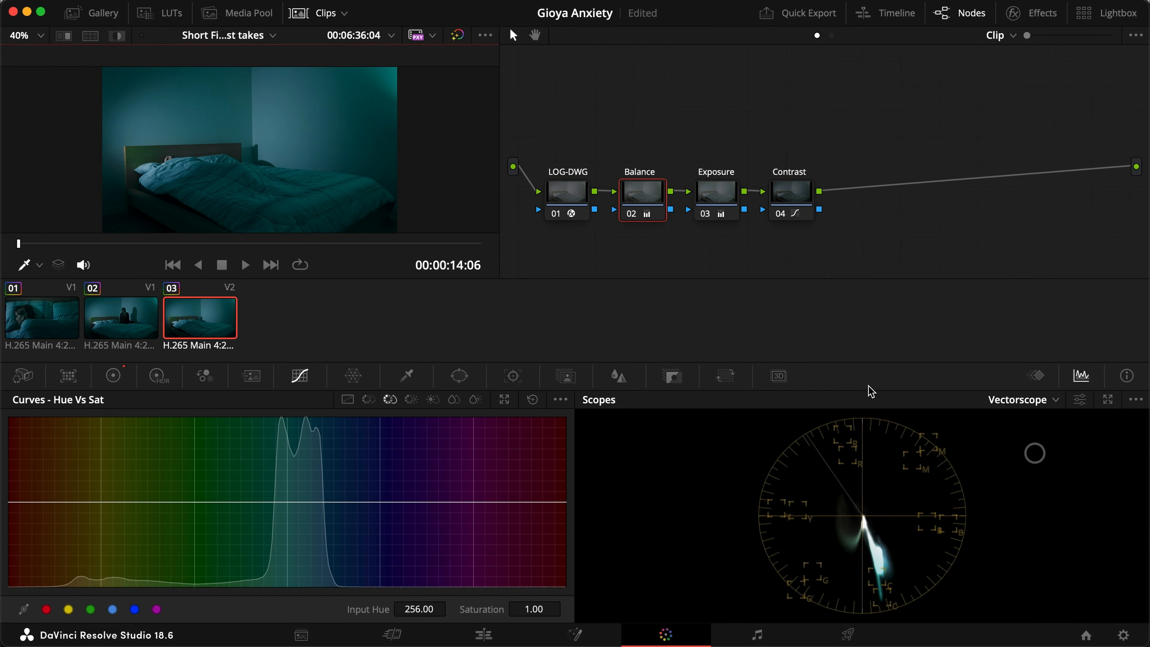
key(super+shift+w)
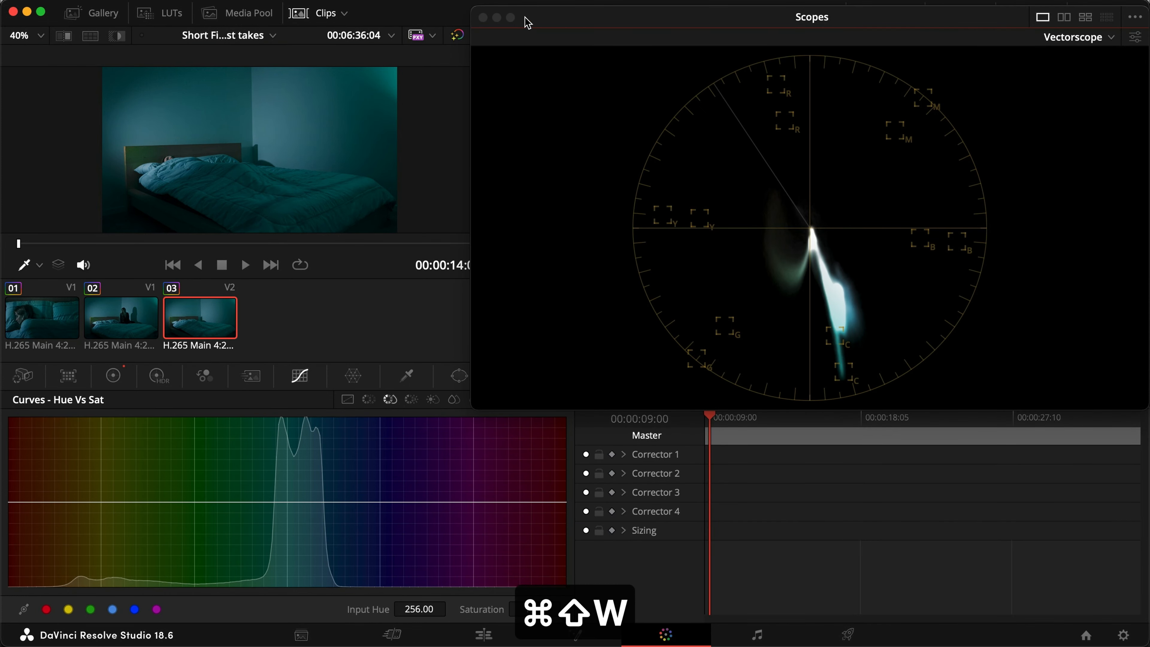
click(483, 17)
click(831, 34)
key(super+shift+w)
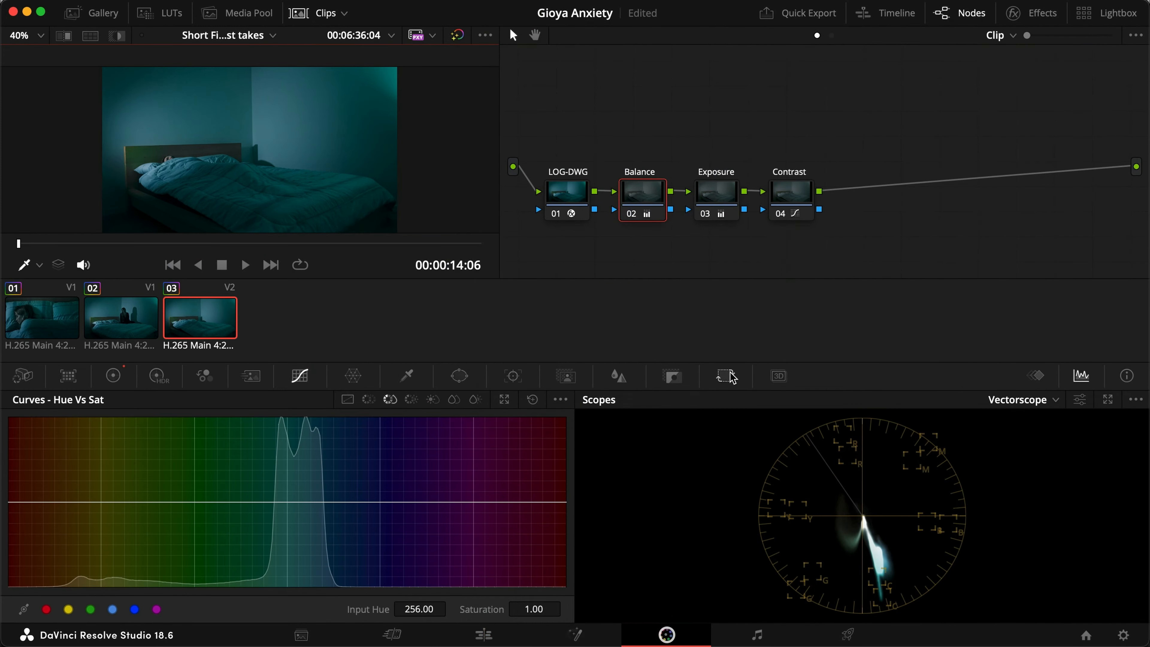
key(super+shift+w)
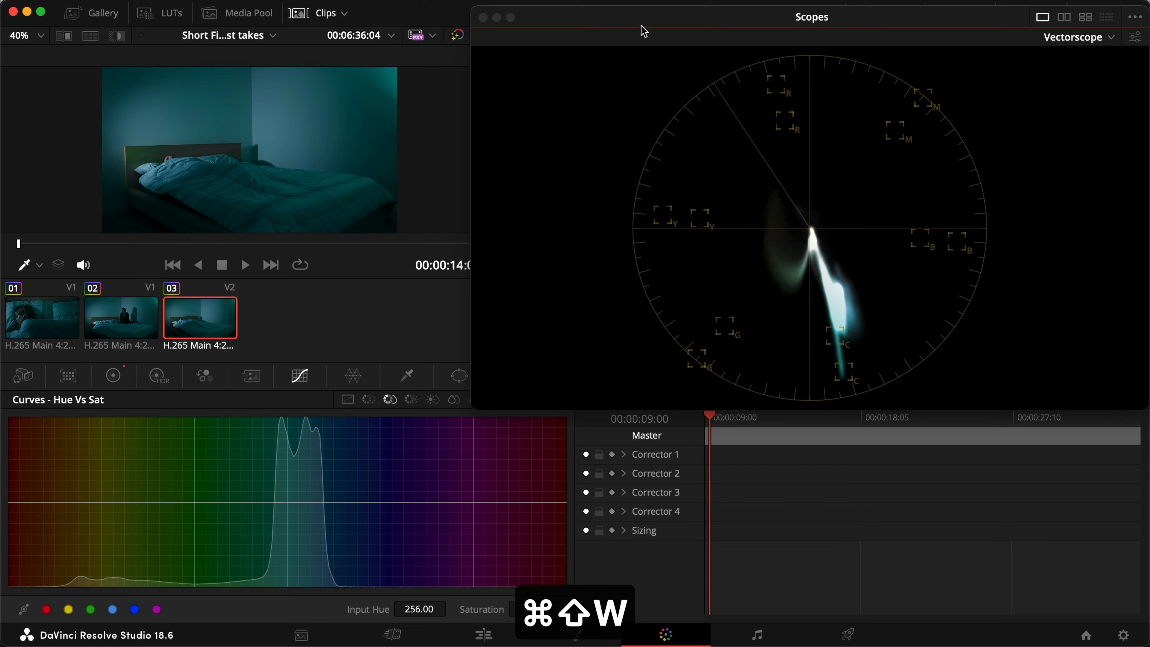
drag(641, 27, 640, 206)
Compare clip 03 on the Vectorscope with the Timeline-level Look, Curves and Saturation nodes off and on, together, Saturation alone and Curves alone
click(824, 36)
drag(755, 124, 558, 192)
key(super+d)
key(super+d)
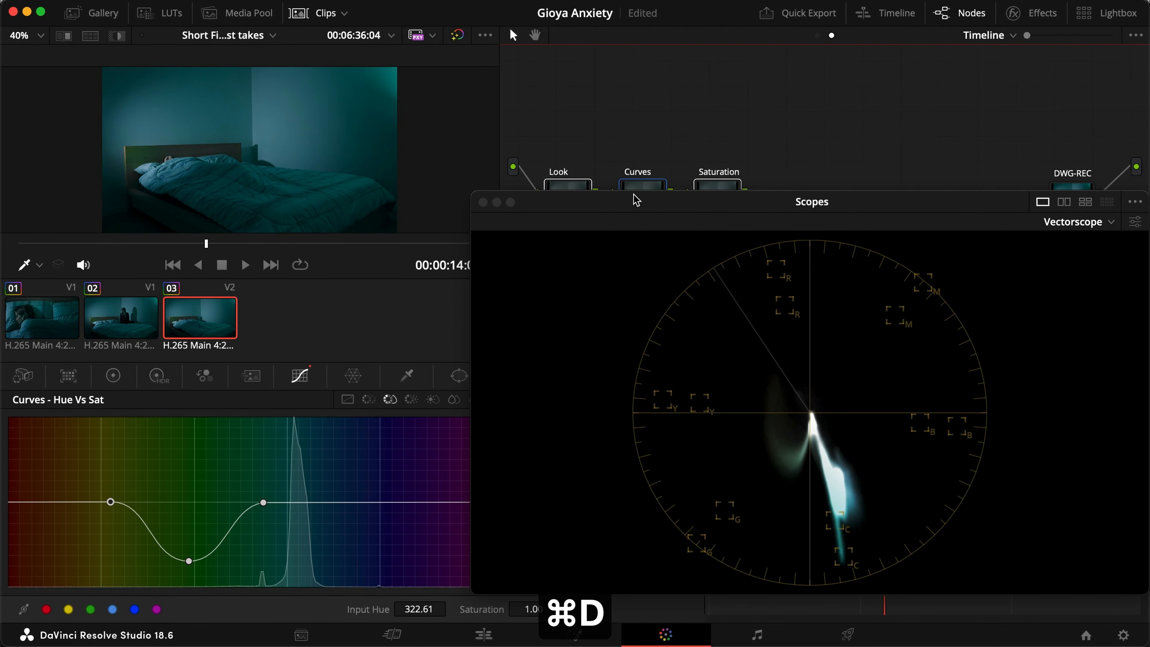
drag(636, 200, 623, 231)
click(717, 192)
key(super+d)
key(super+d)
click(647, 195)
key(super+d)
key(super+d)
Lower the green-cyan point of the Curves node's Hue Vs Hue curve slightly and readjust the yellow-green point, checking the image in full screen
drag(616, 231, 682, 229)
click(368, 398)
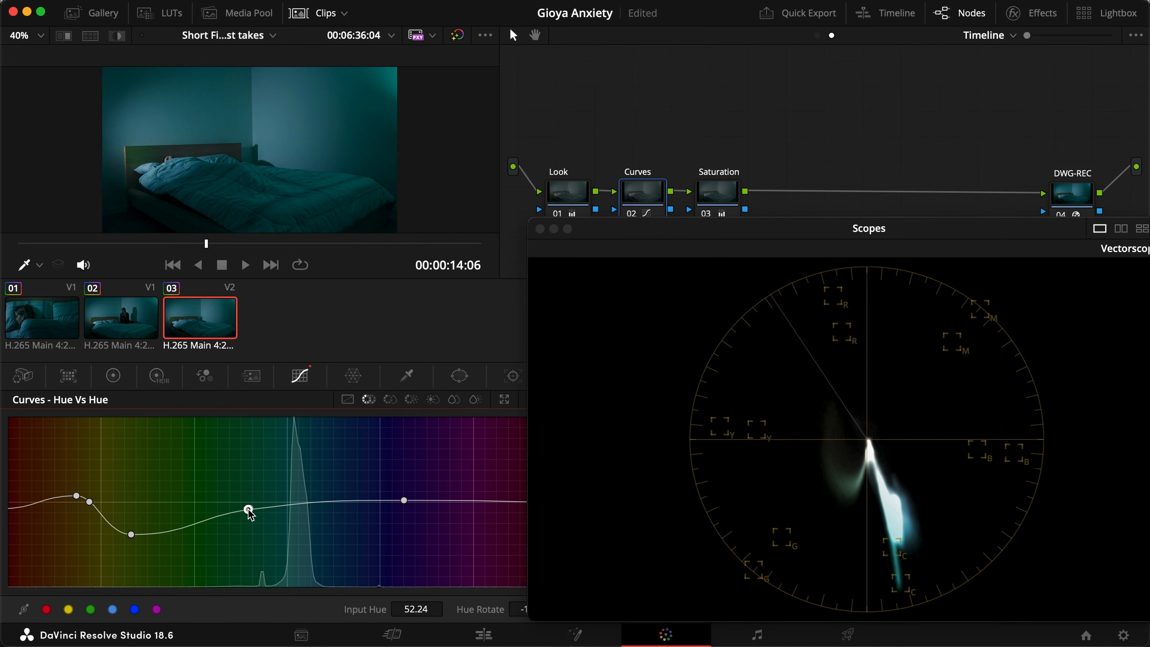
drag(248, 510, 251, 513)
drag(150, 145, 144, 149)
click(131, 534)
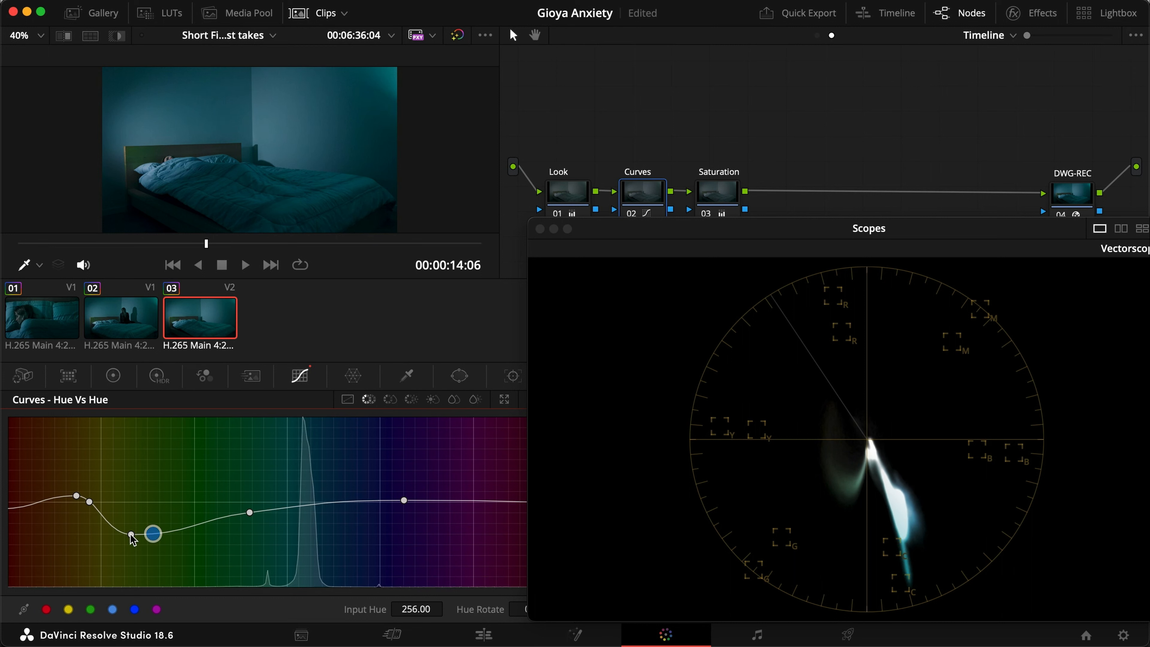
mouse_move(130, 536)
mouse_down()
mouse_move(121, 570)
mouse_move(128, 550)
mouse_up()
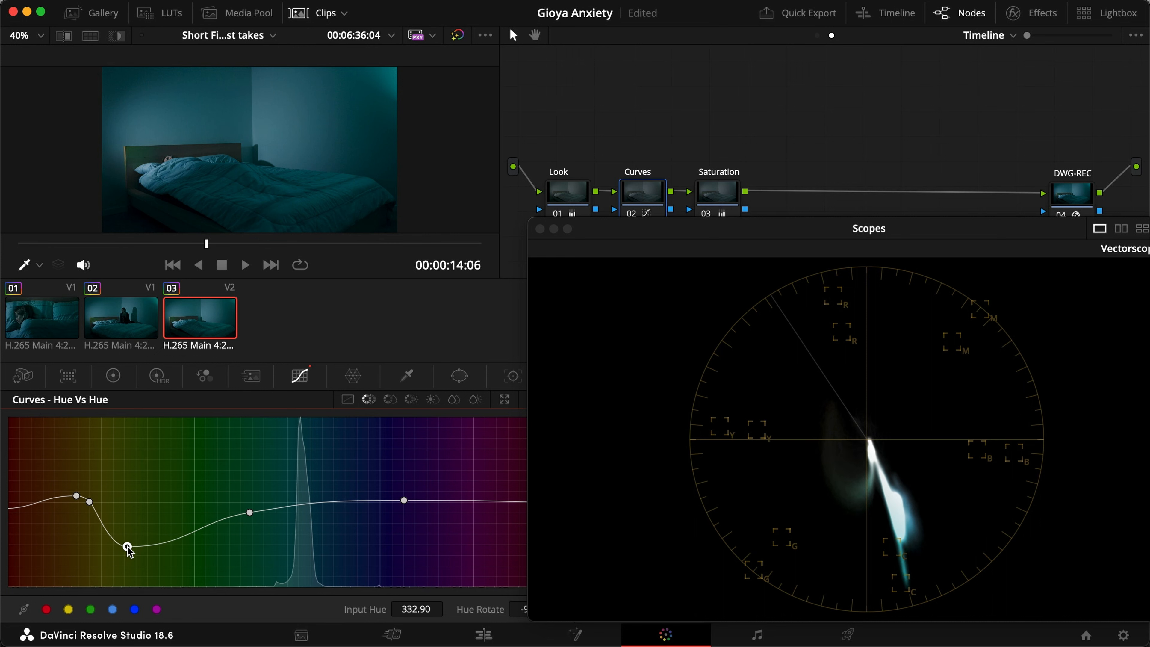
key(super+f)
key(super+d)
key(super+f)
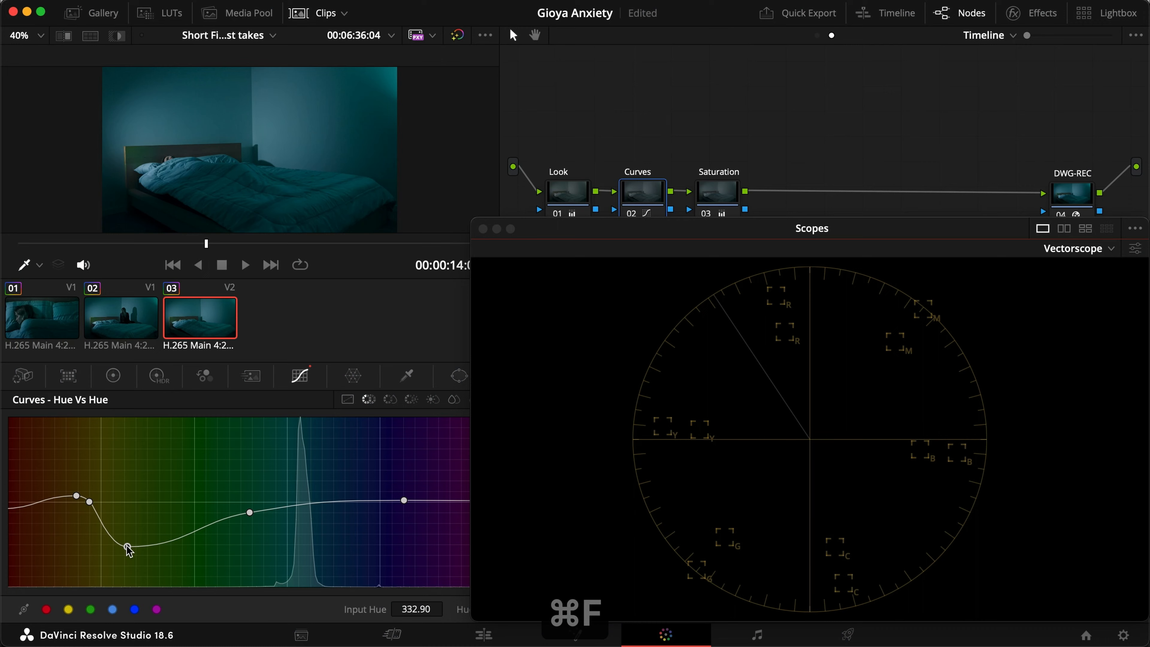
drag(127, 549, 137, 537)
Widen the Hue Vs Sat dip toward yellow with an added low-saturation point at input hue 330.94
click(392, 398)
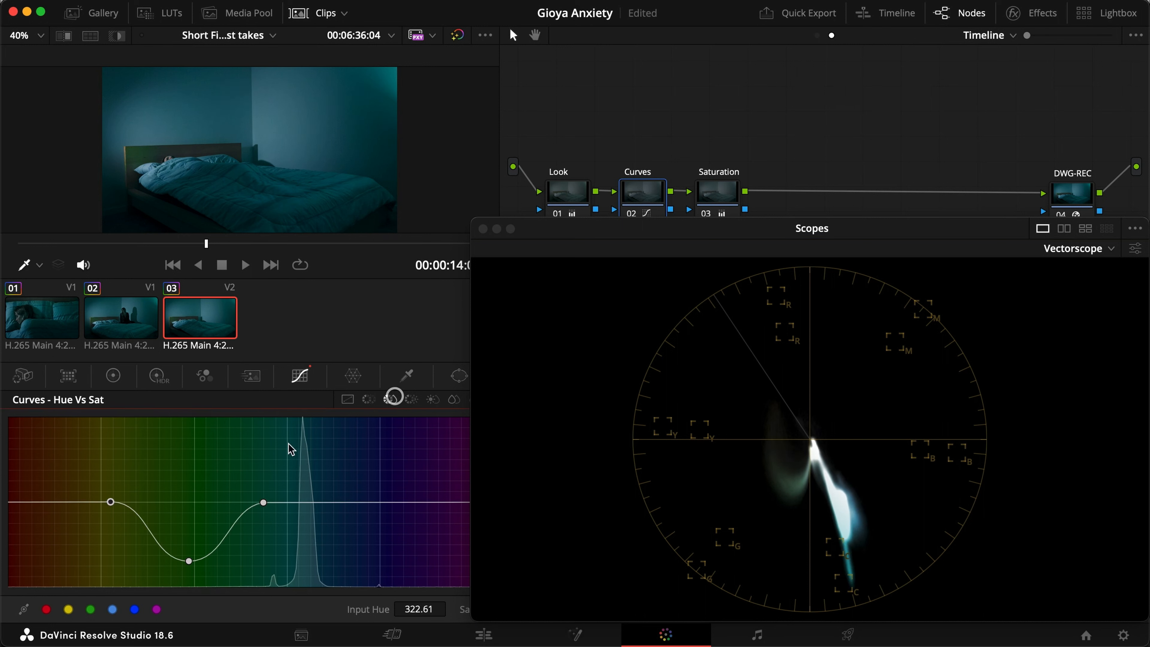
drag(112, 501, 119, 563)
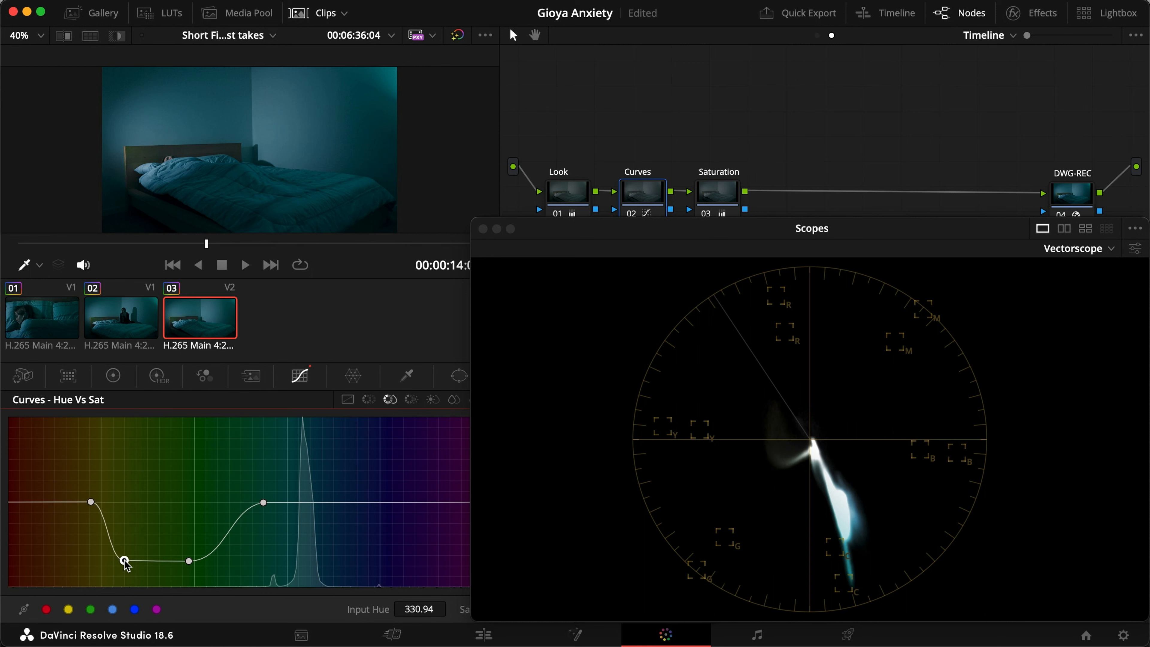
Deepen the yellow side of the Hue Vs Sat dip and move its outer point to input hue 303.02, comparing in full screen and saving
key(super+f)
key(super+d)
key(super+f)
drag(119, 563, 120, 579)
drag(91, 502, 83, 501)
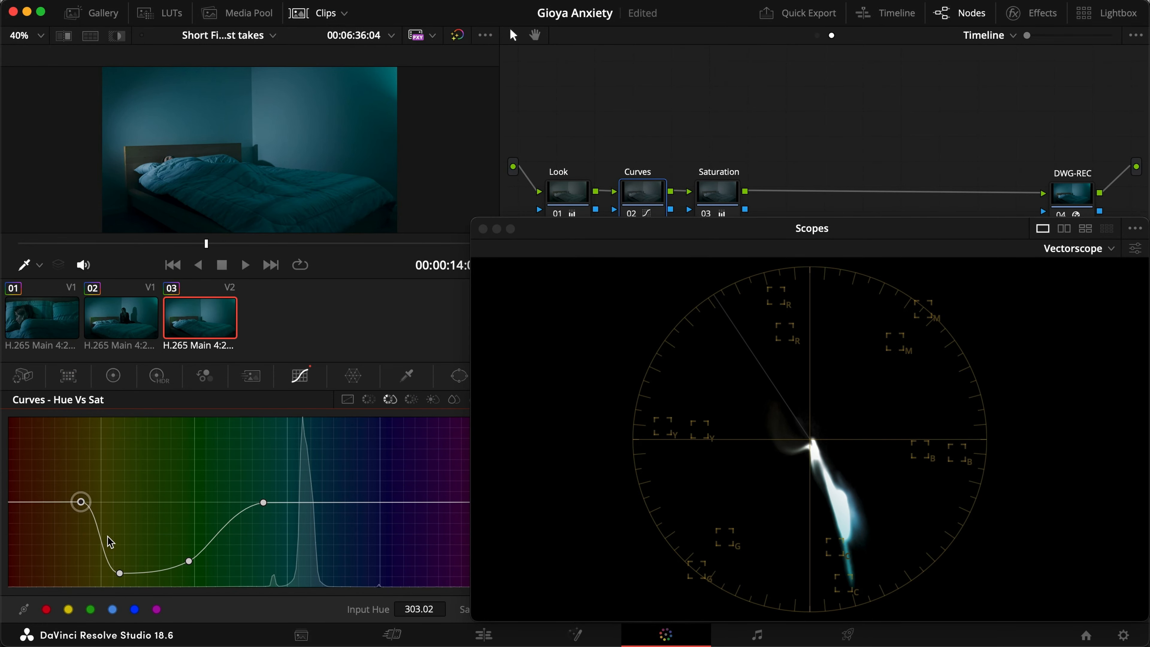
key(super+f)
key(super+d)
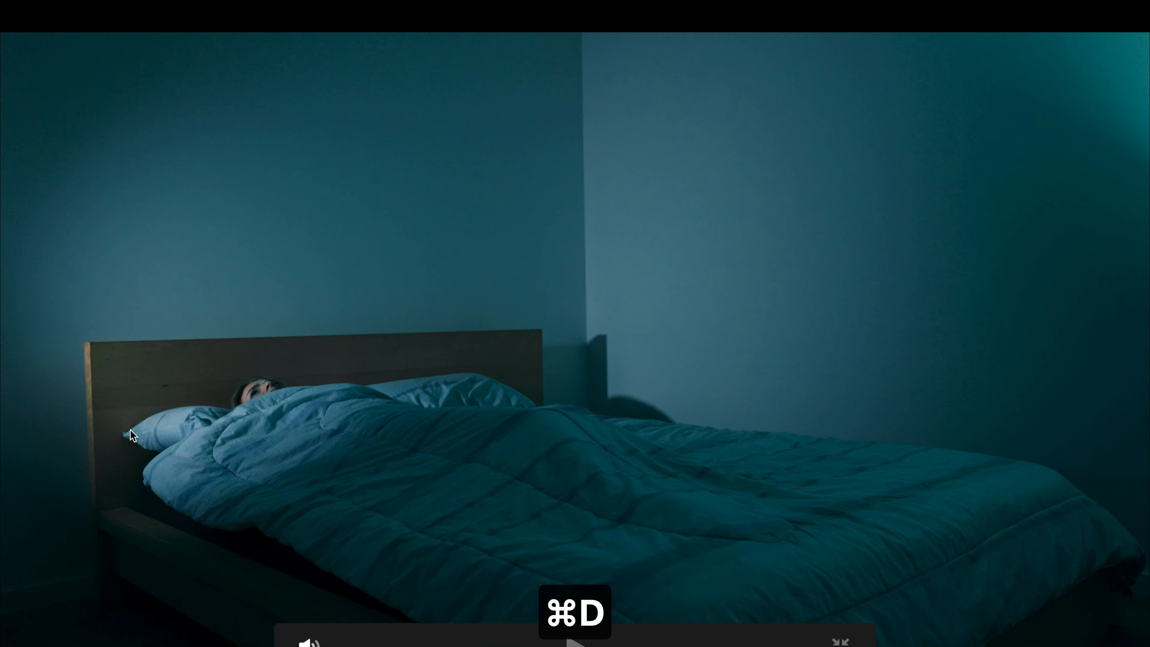
key(super+f)
key(super+s)
Close the floating Scopes window, scrub clip 03 to 00:00:19:23 and switch the docked scope to Waveform
click(483, 229)
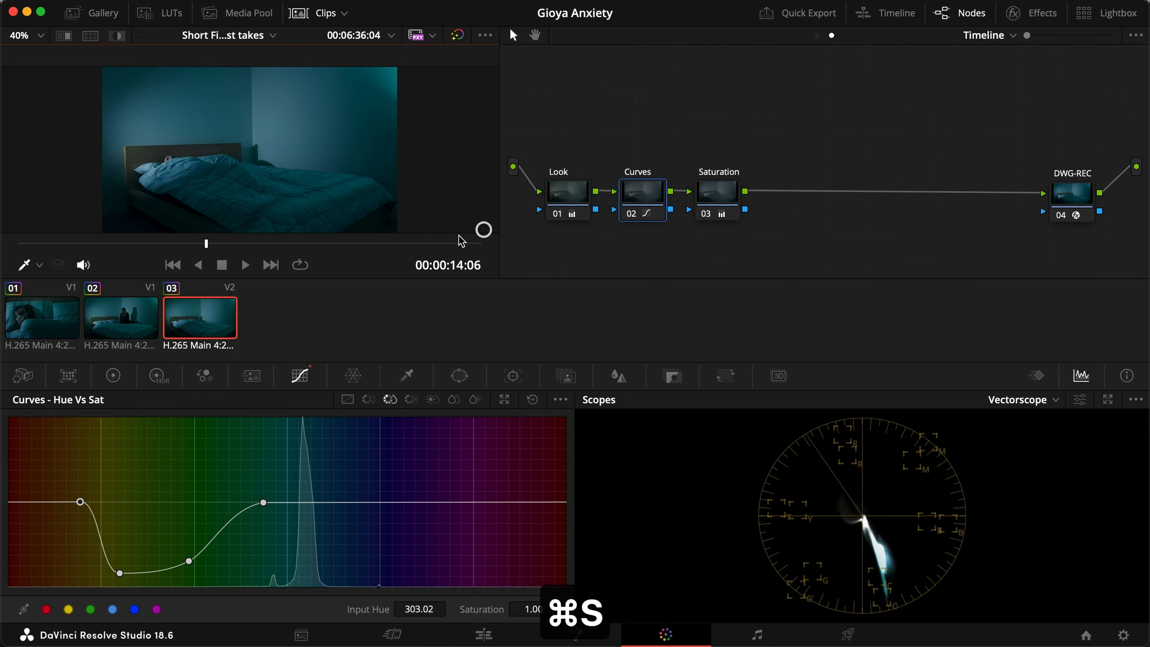
key(Home)
drag(120, 244, 281, 247)
click(993, 399)
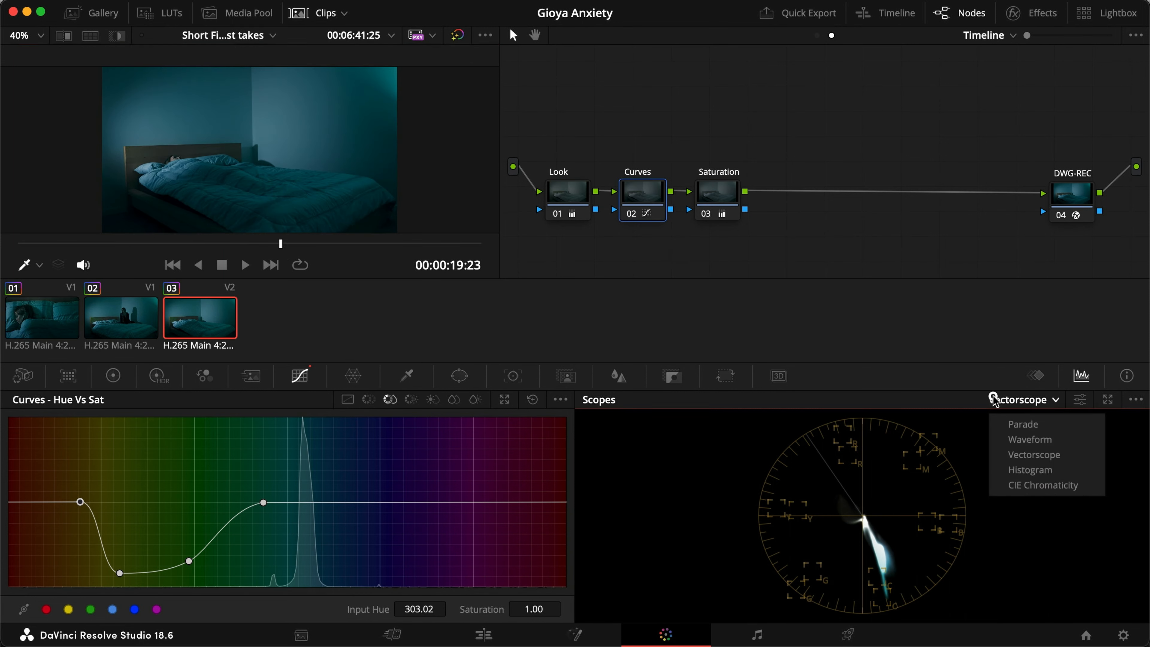
click(1022, 454)
click(1010, 401)
click(1027, 439)
Refine clip 03's Contrast node curve by nudging the shadow and highlight points and deleting the midpoint, then check it in full screen and save
click(817, 34)
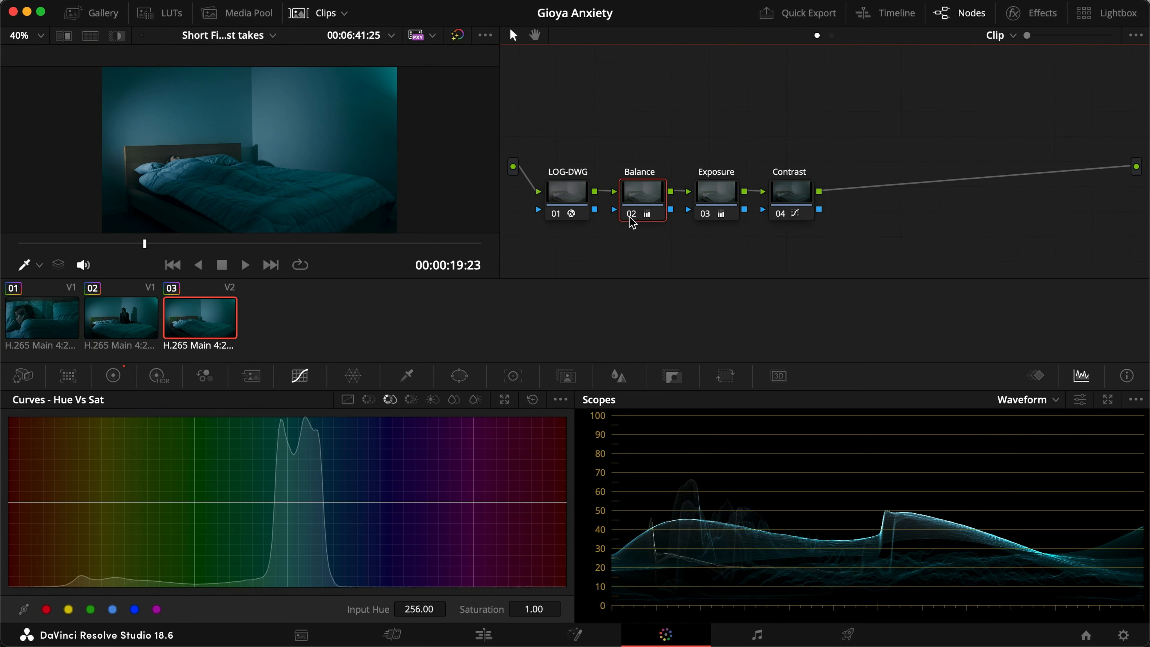
click(782, 205)
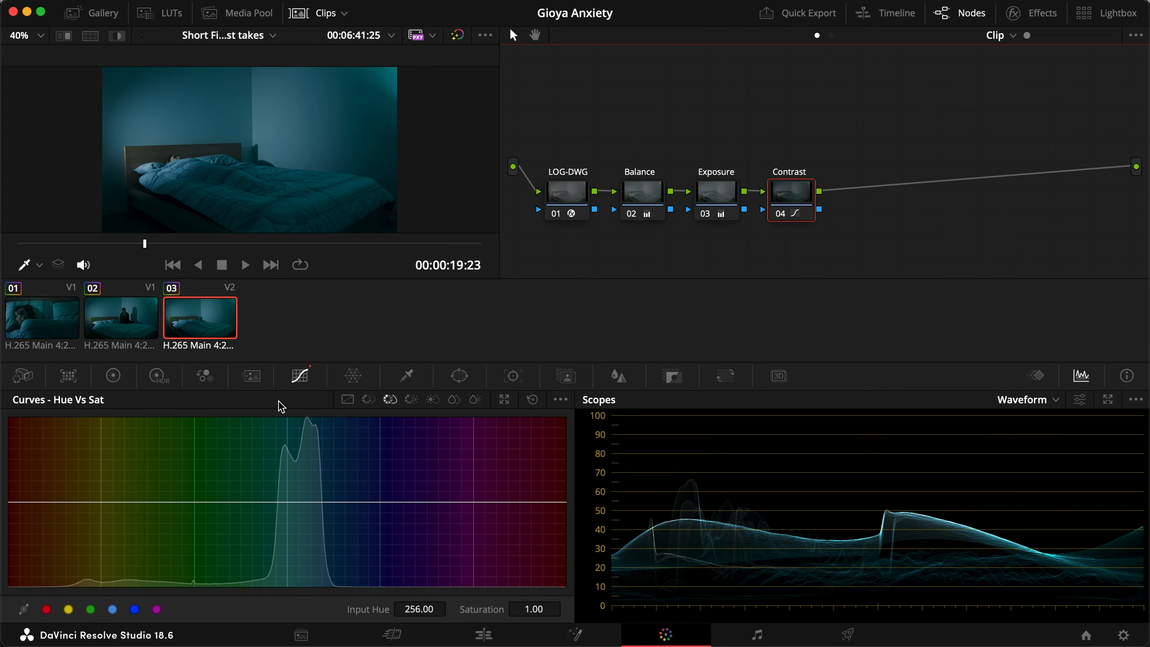
click(352, 401)
drag(114, 585, 117, 588)
drag(290, 457, 298, 457)
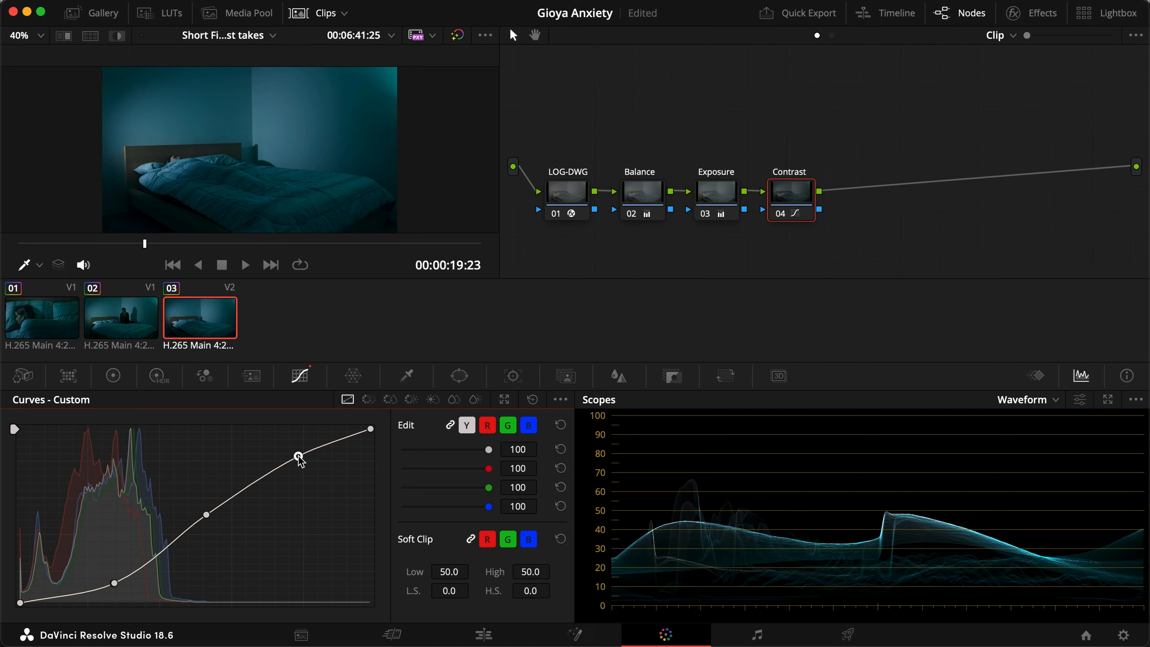
right_click(207, 514)
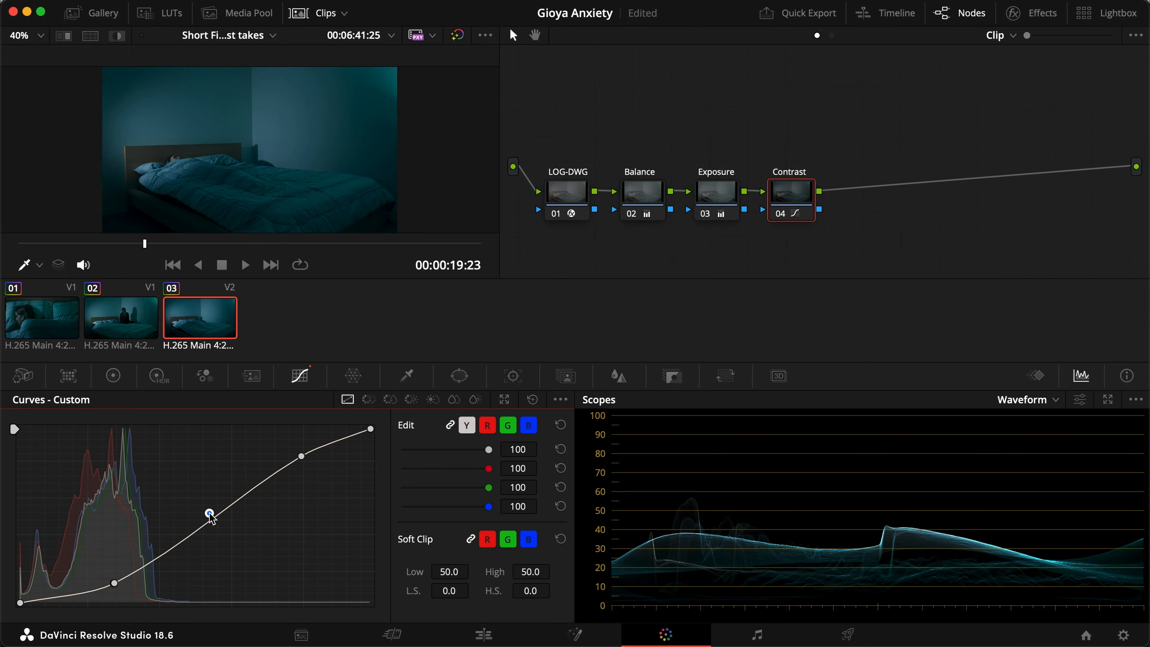
key(super+f)
key(super+d)
key(Escape)
key(super+s)
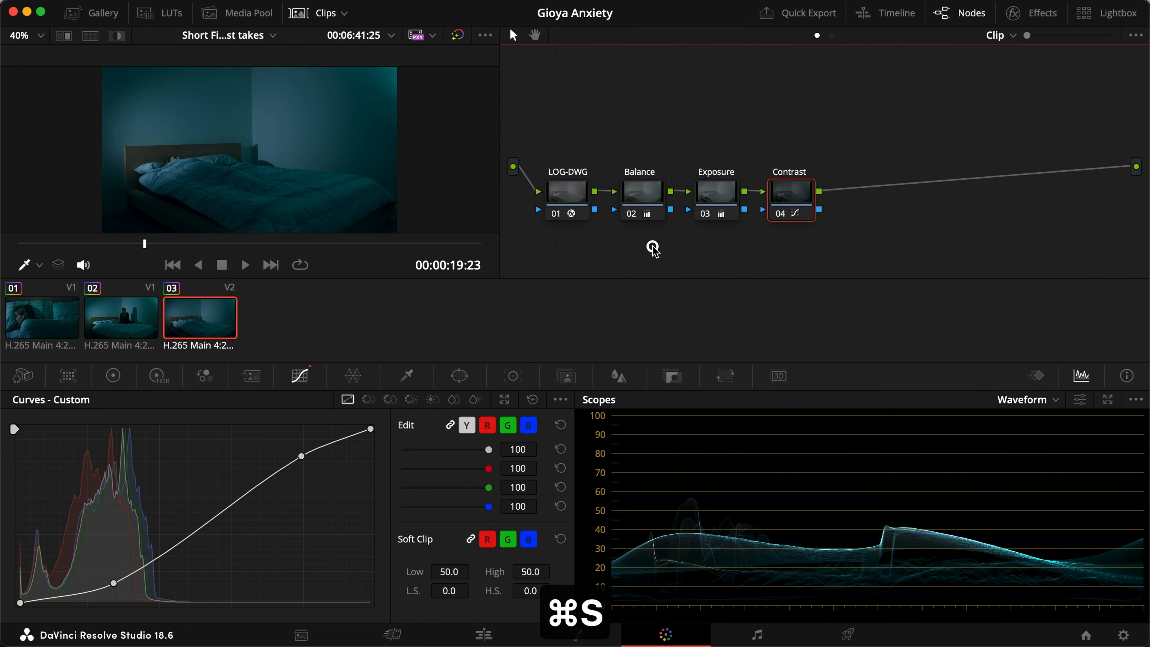
Copy the grade of clip 03 onto clip 02
key(super+c)
click(109, 324)
key(super+v)
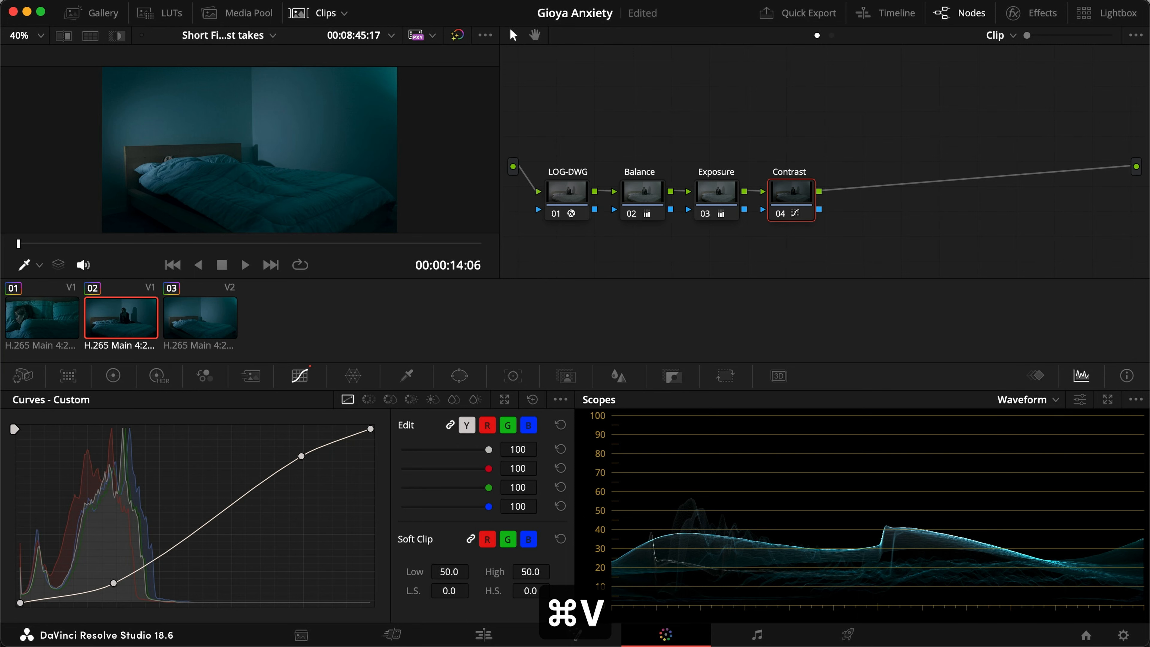
Play the graded sequence in full screen from the Edit page, across the cut from R6__9880.MP4 to R6__9885.MP4, and save the project
click(484, 634)
key(super+s)
click(383, 410)
key(super+f)
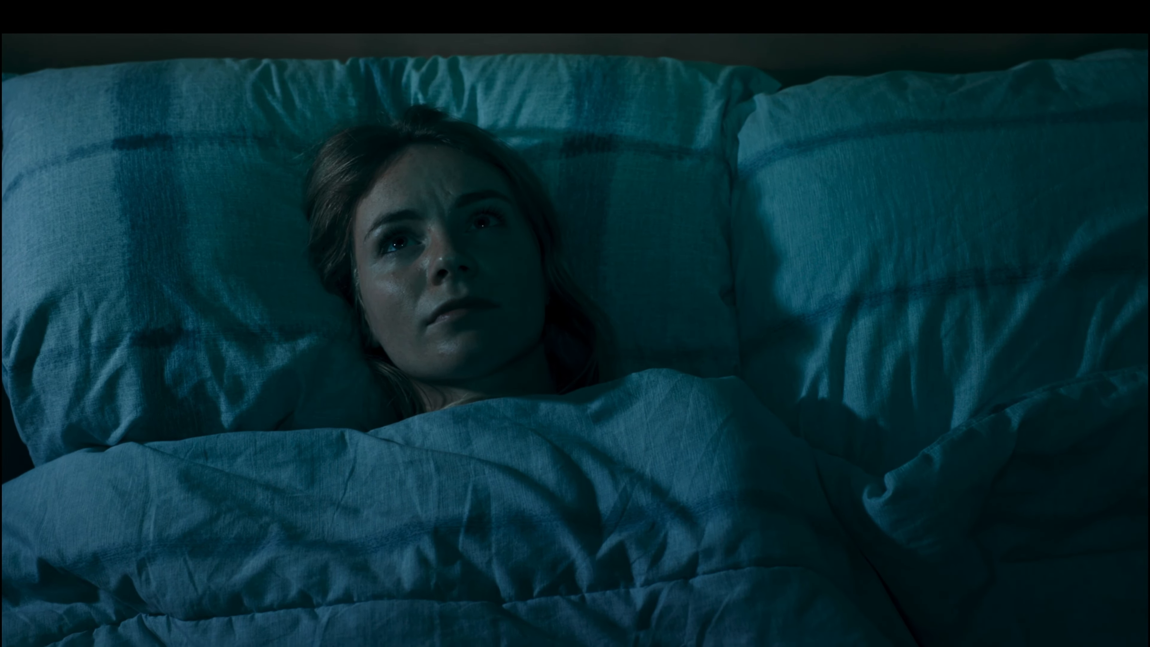
mouse_move(448, 320)
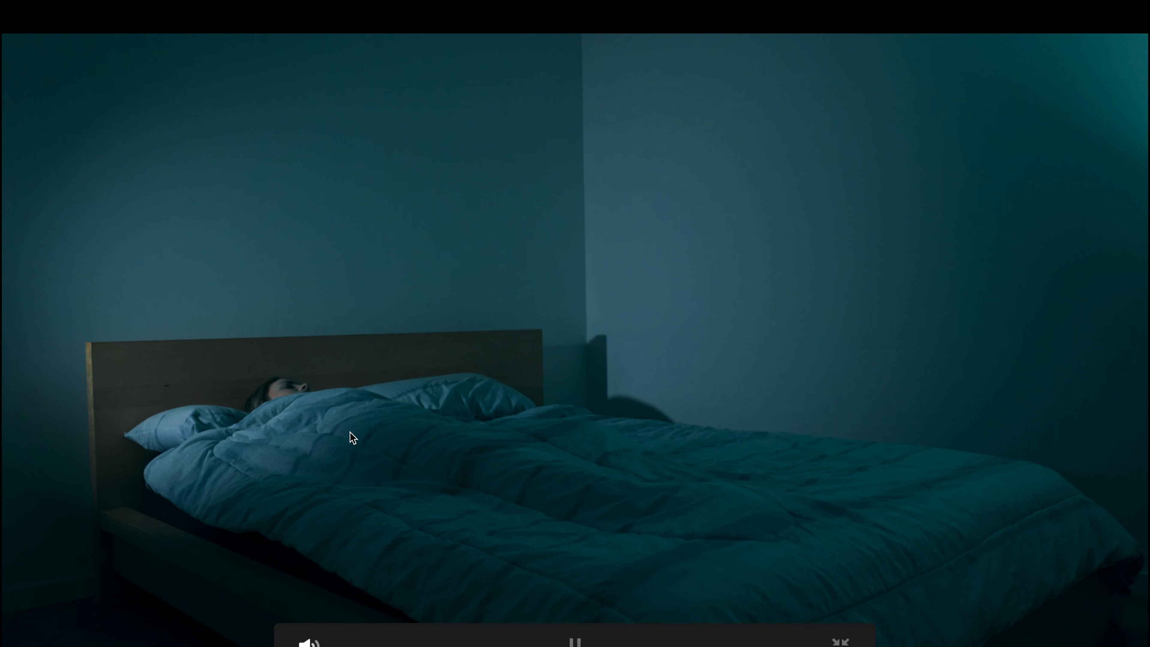
key(space)
key(Escape)
key(super+s)
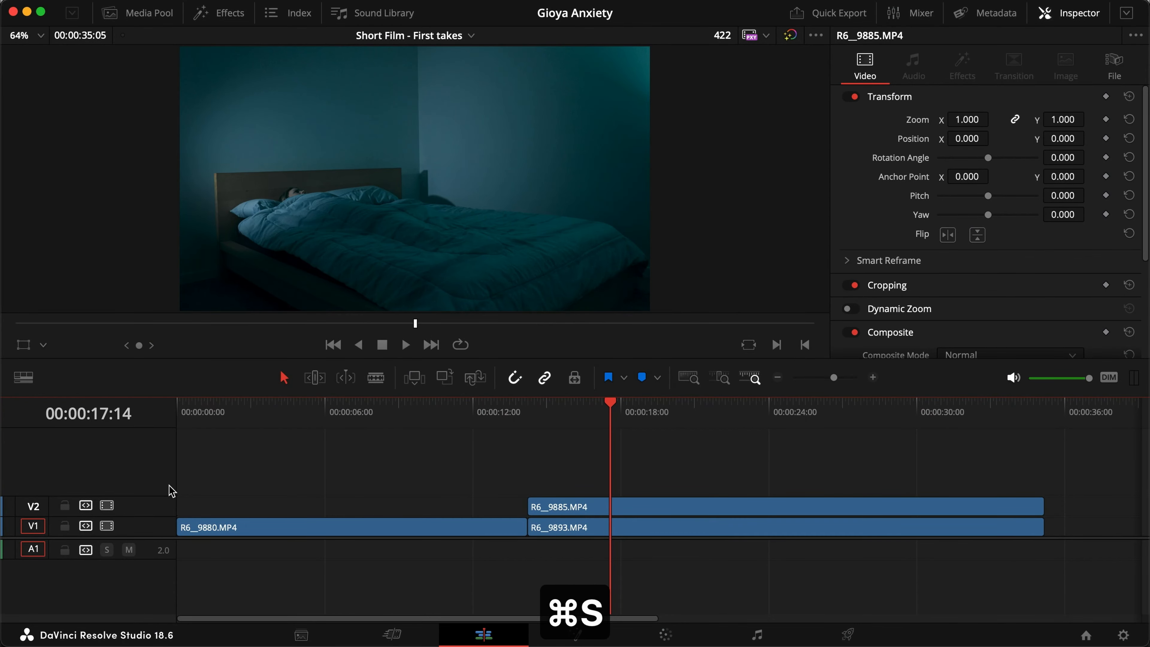
Disable video track V2 to review clip R6__9893.MP4 on V1 in full screen, and save the project
click(107, 505)
key(super+f)
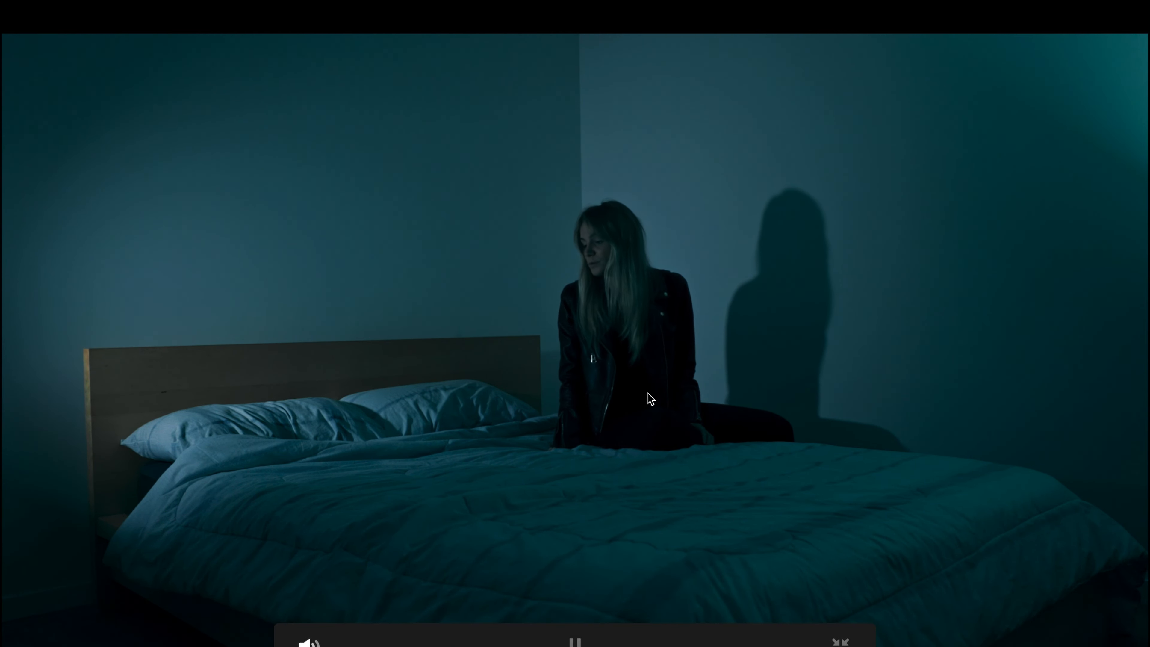
key(Escape)
key(super+s)
Lift the black point of clip 02's Contrast curve slightly against a floating Waveform, compare the jacket's blacks with the grade off, and save
key(2)
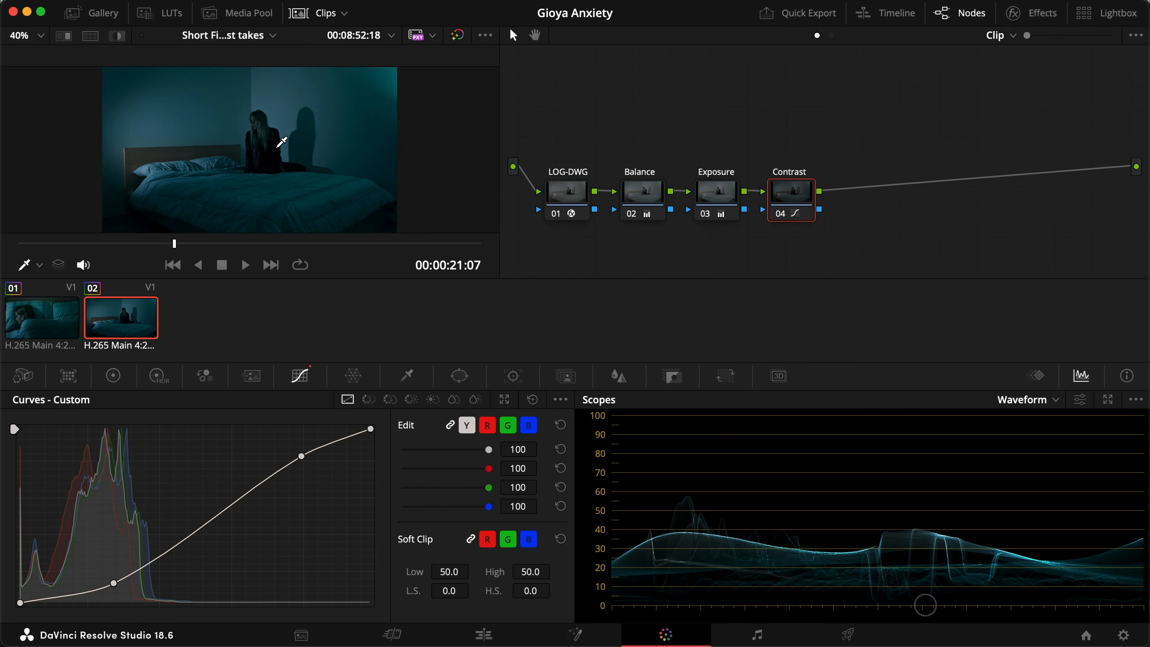
key(super+shift+w)
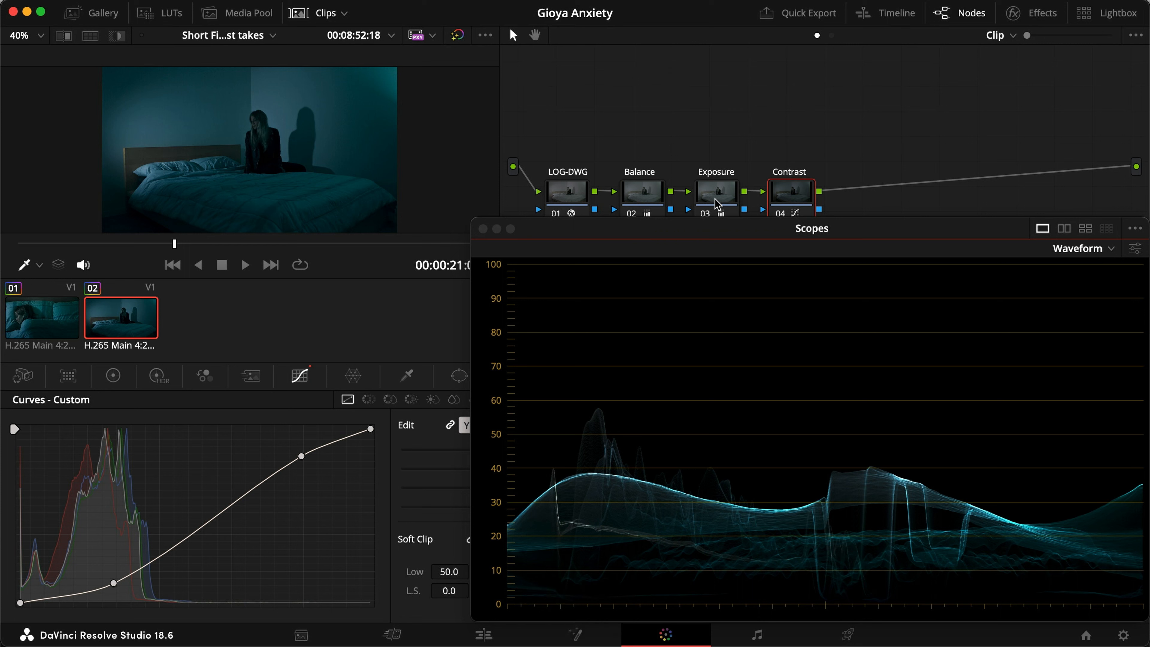
drag(20, 603, 20, 596)
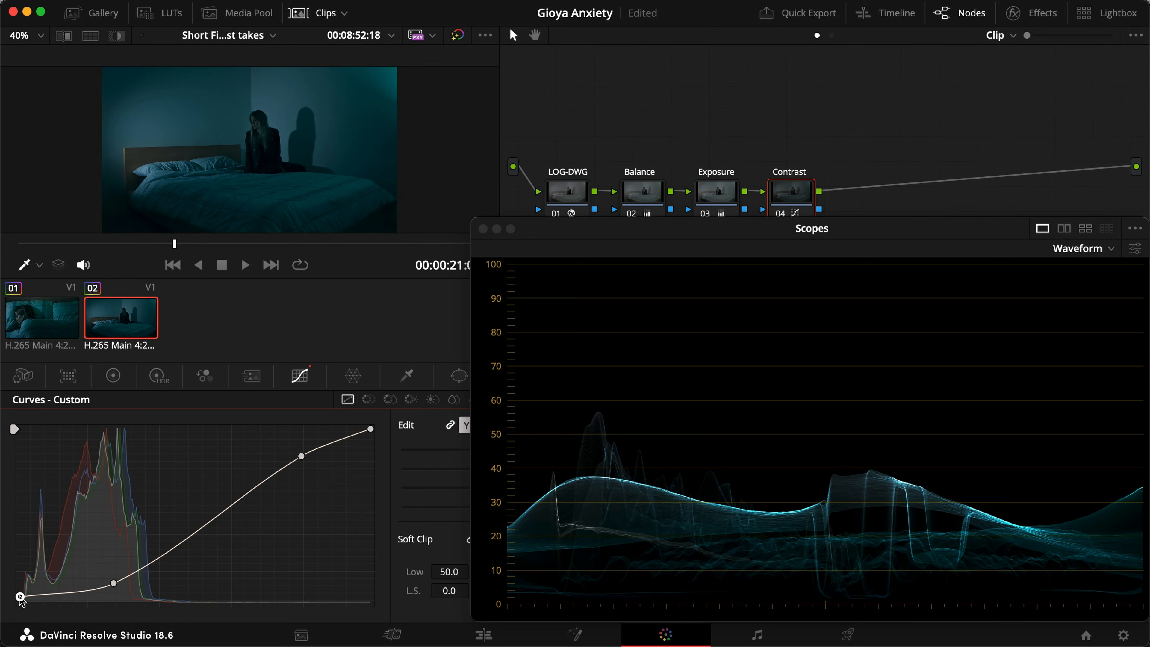
scroll(304, 125, up, 5)
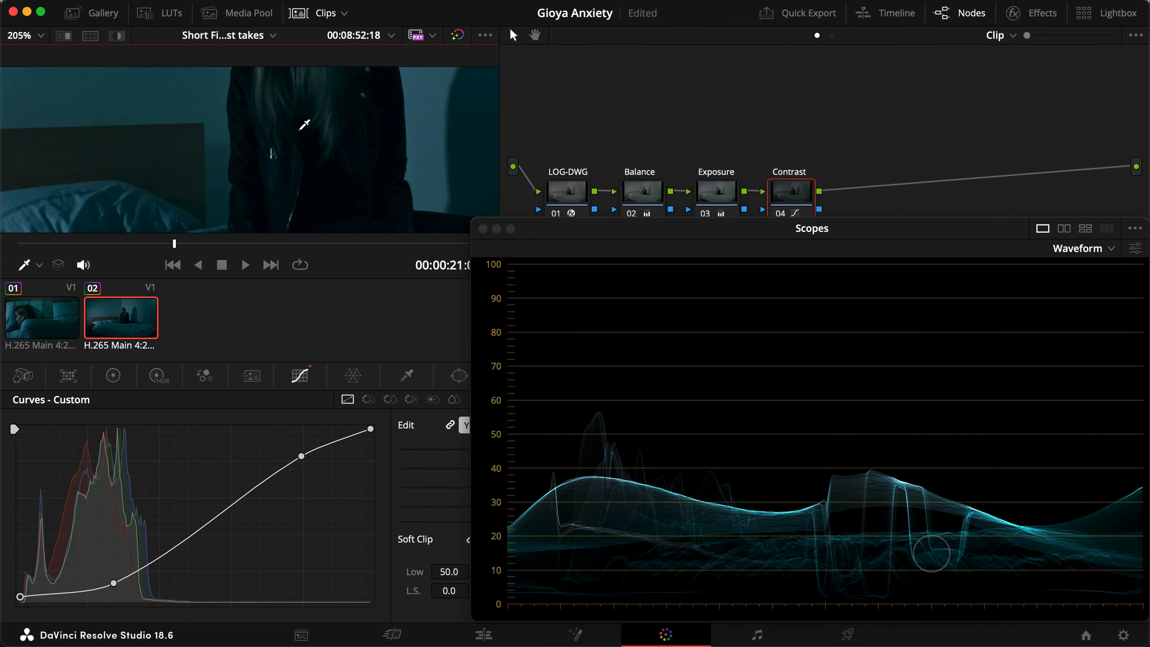
key(super+d)
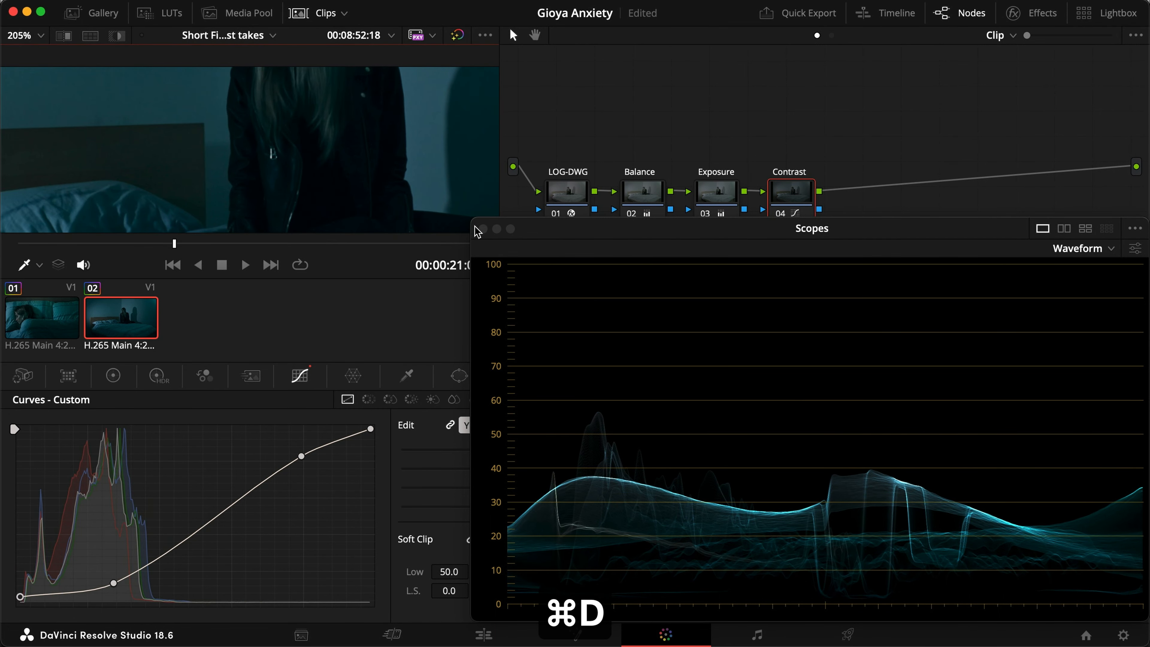
key(super+f)
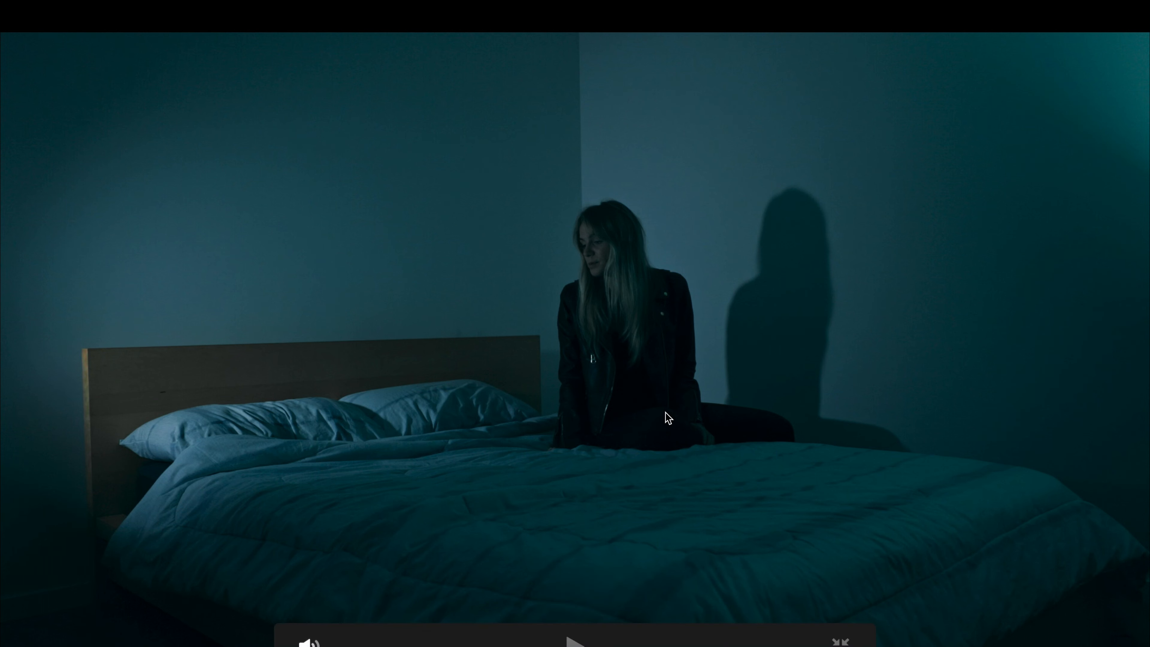
key(Escape)
key(super+s)
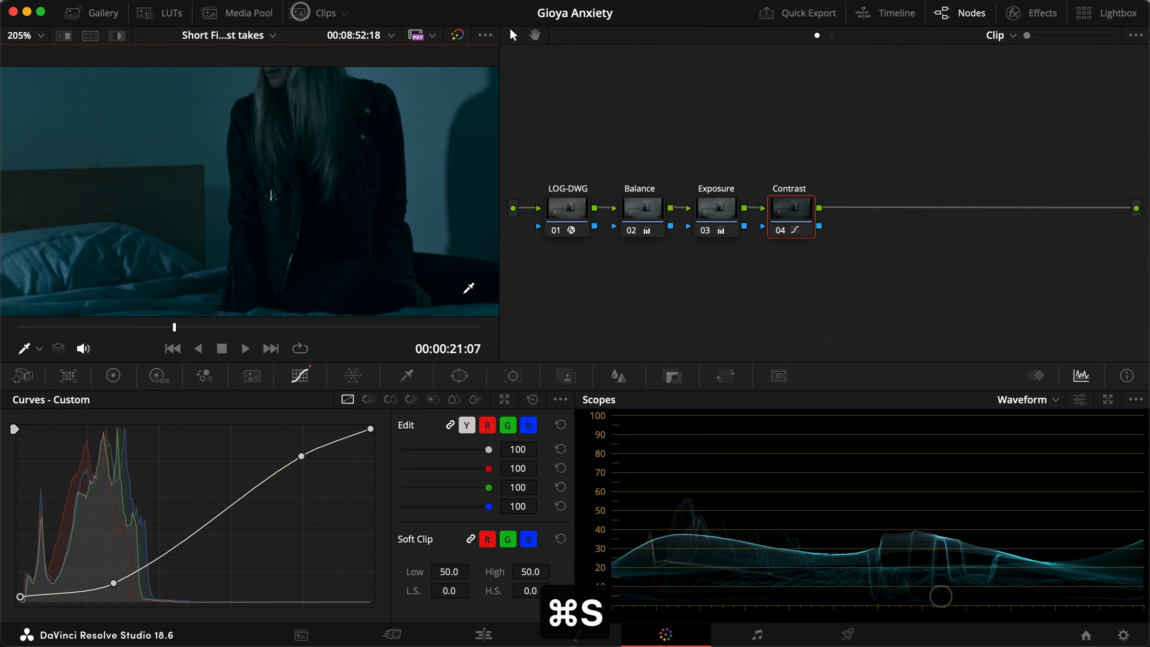
key(super+9)
key(super+s)
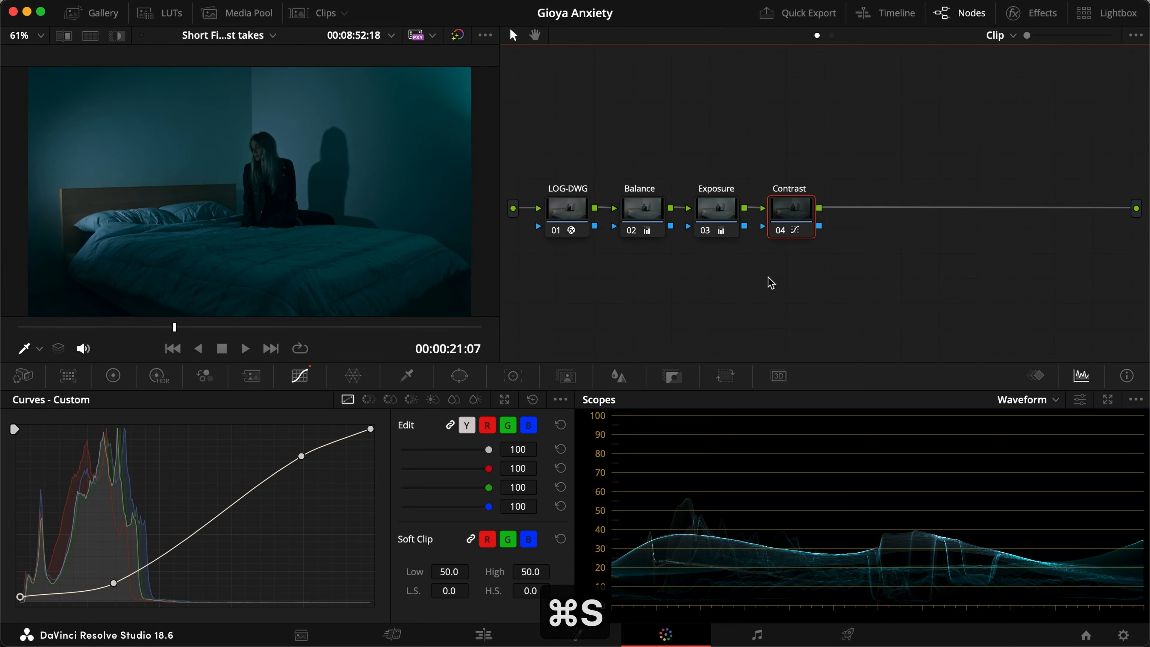
Re-enable video track V2 in the Edit page timeline and place the playhead at 00:00:23:21
click(484, 631)
click(653, 511)
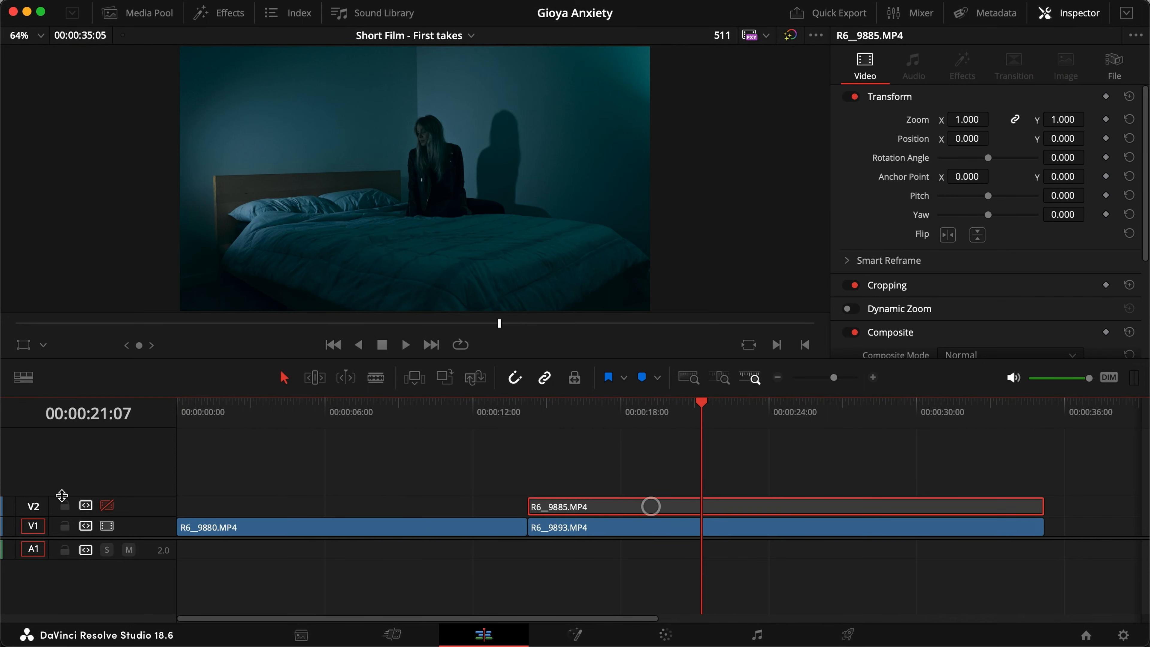
click(107, 505)
click(787, 416)
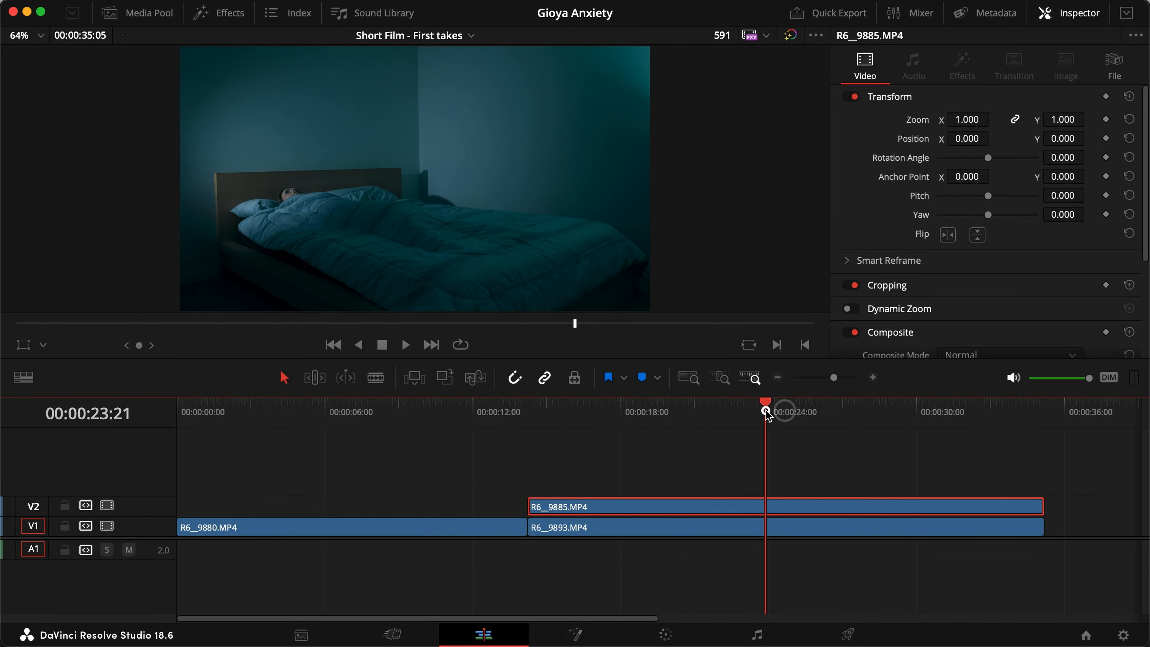
click(765, 409)
On the V2 clip's node graph, add a serial node named Mask after Contrast, spaced further along, and add an alpha output
key(shift+6)
click(783, 274)
key(alt+s)
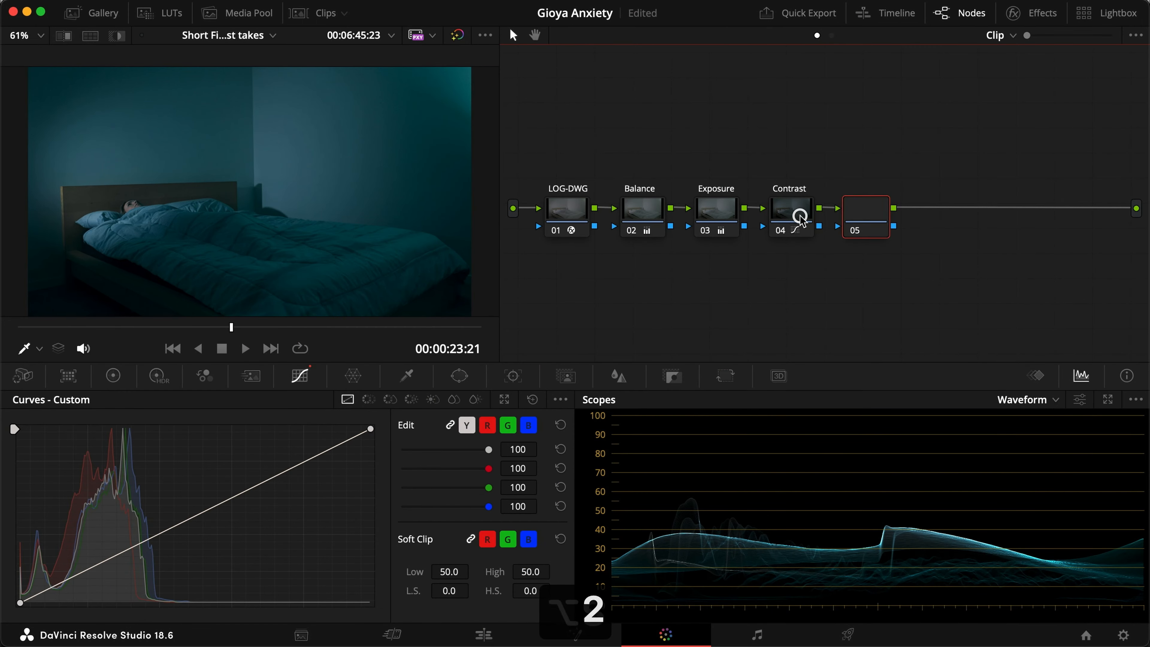
right_click(933, 296)
click(965, 356)
double_click(875, 226)
text(Mask)
key(Return)
drag(870, 224, 967, 216)
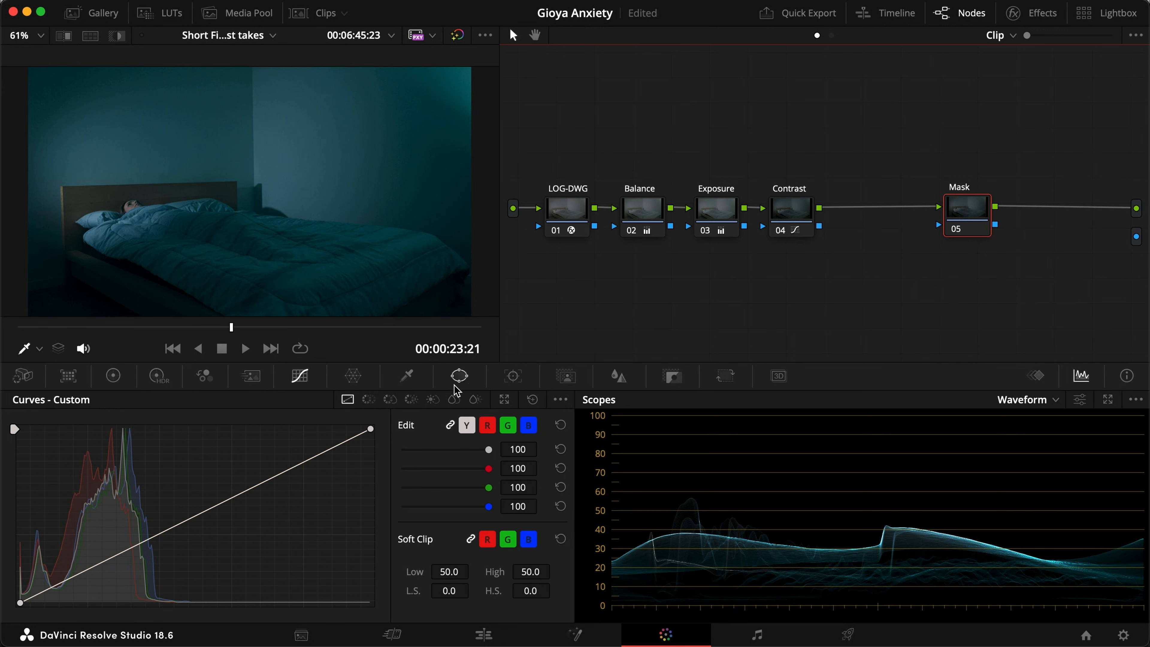
Draw a closed curve window on the Mask node around the sleeping woman and the lower bed, extending beyond the frame edges
click(459, 376)
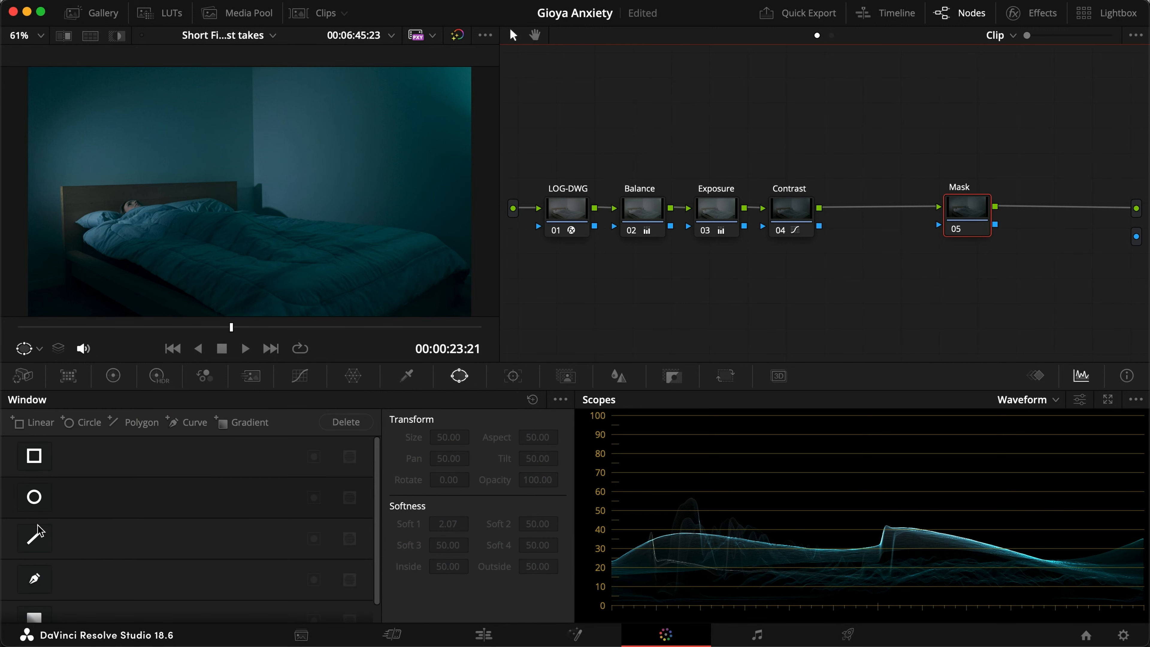
click(34, 579)
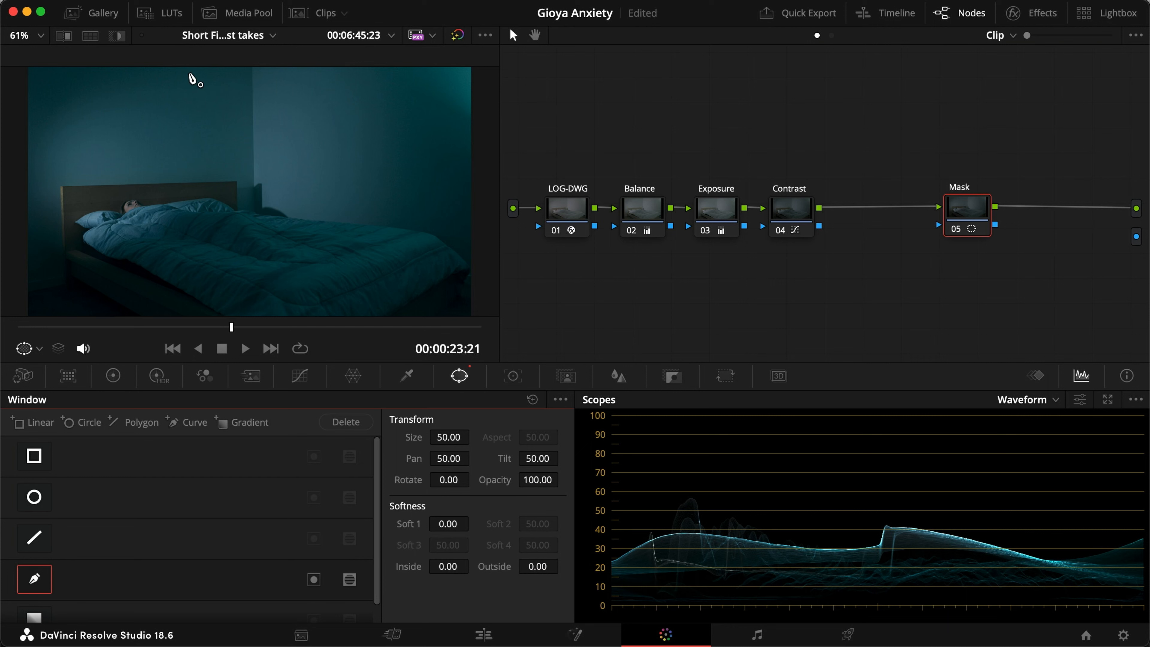
scroll(180, 78, down, 3)
click(200, 102)
click(214, 174)
click(225, 208)
click(267, 218)
click(317, 213)
click(369, 206)
click(415, 219)
click(398, 276)
click(88, 282)
click(90, 114)
click(199, 102)
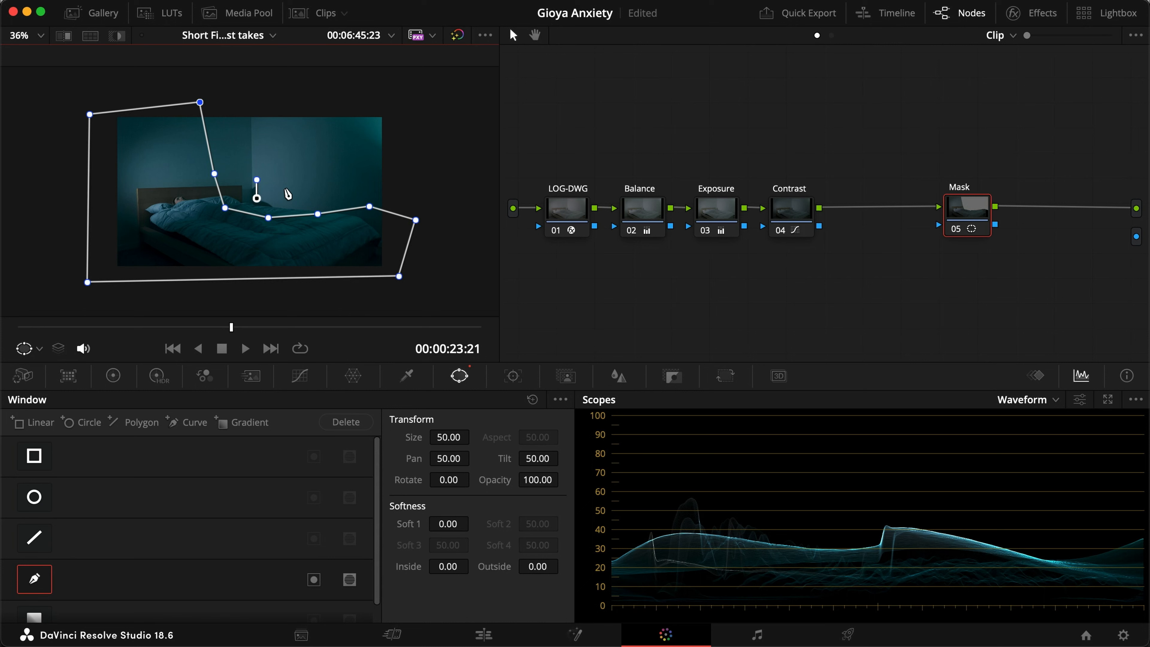
Connect the Mask node's key output to the graph's alpha output
click(969, 228)
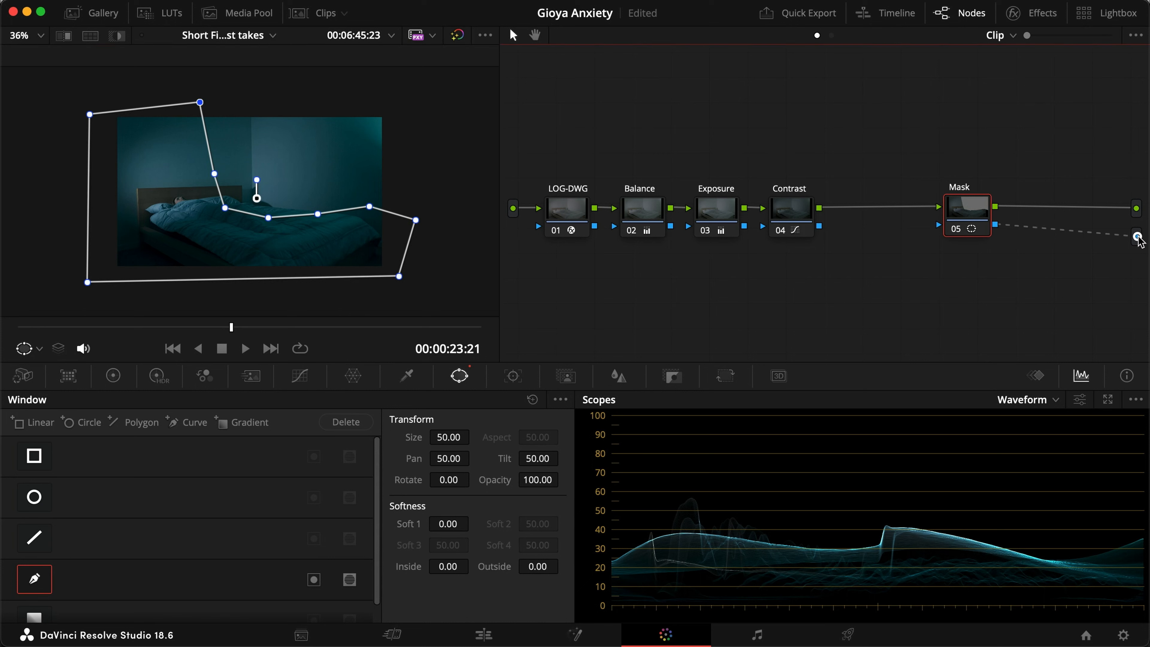
drag(1137, 238, 1137, 238)
scroll(384, 170, up, 6)
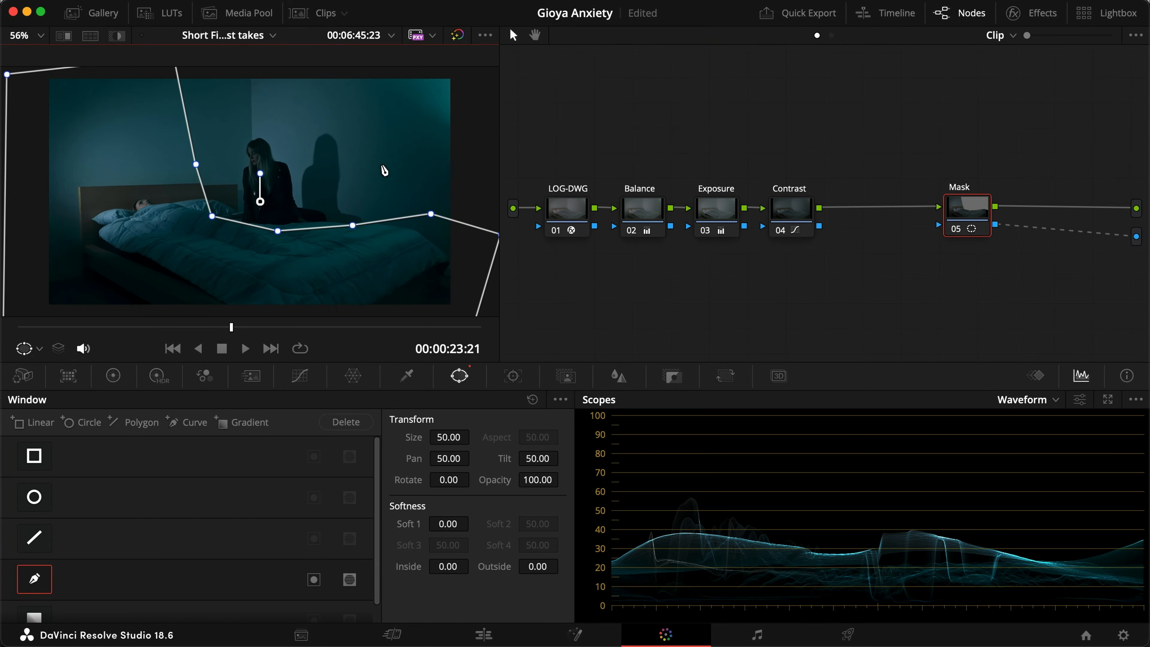
Reshape the mask's upper edge by lowering its points along the duvet beneath the seated woman and her shadow
mouse_move(166, 245)
mouse_down()
mouse_move(187, 245)
mouse_move(175, 240)
mouse_move(159, 274)
mouse_move(178, 253)
mouse_up()
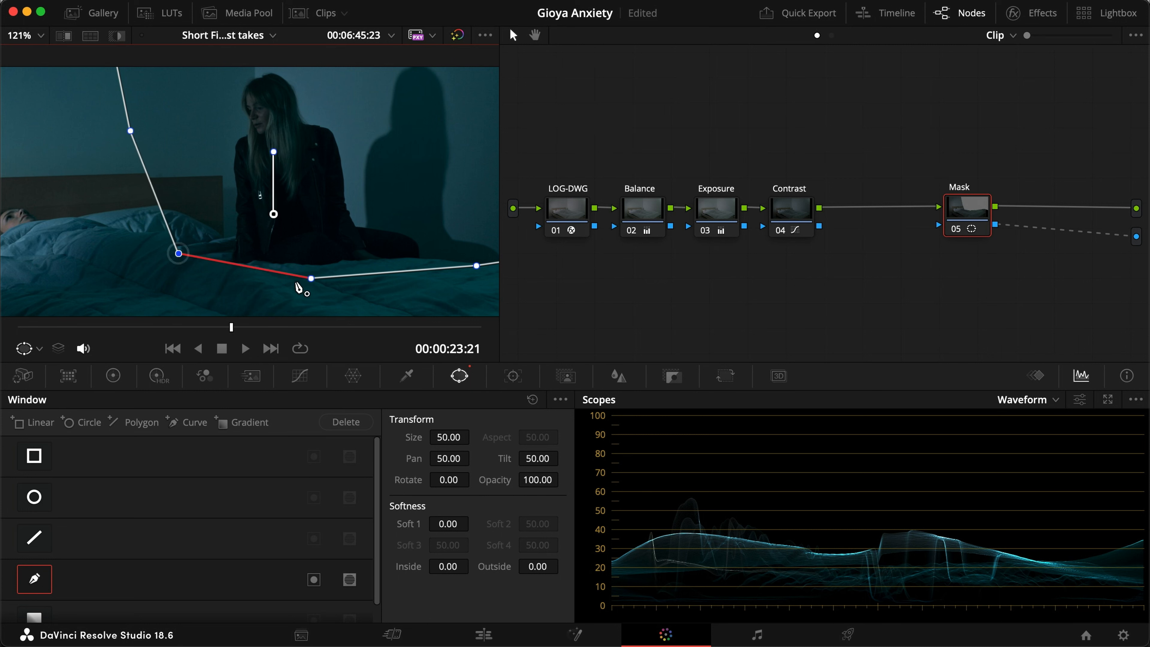
drag(311, 275, 311, 273)
drag(476, 266, 456, 271)
scroll(458, 272, right, 10)
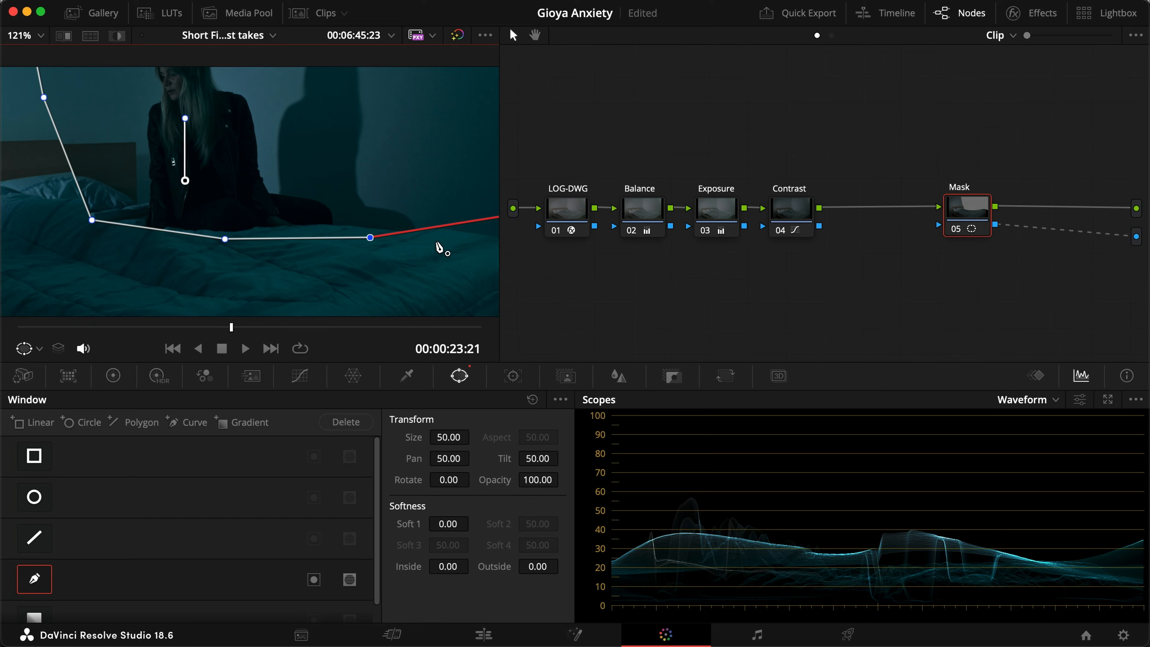
drag(454, 190, 458, 232)
scroll(236, 205, left, 10)
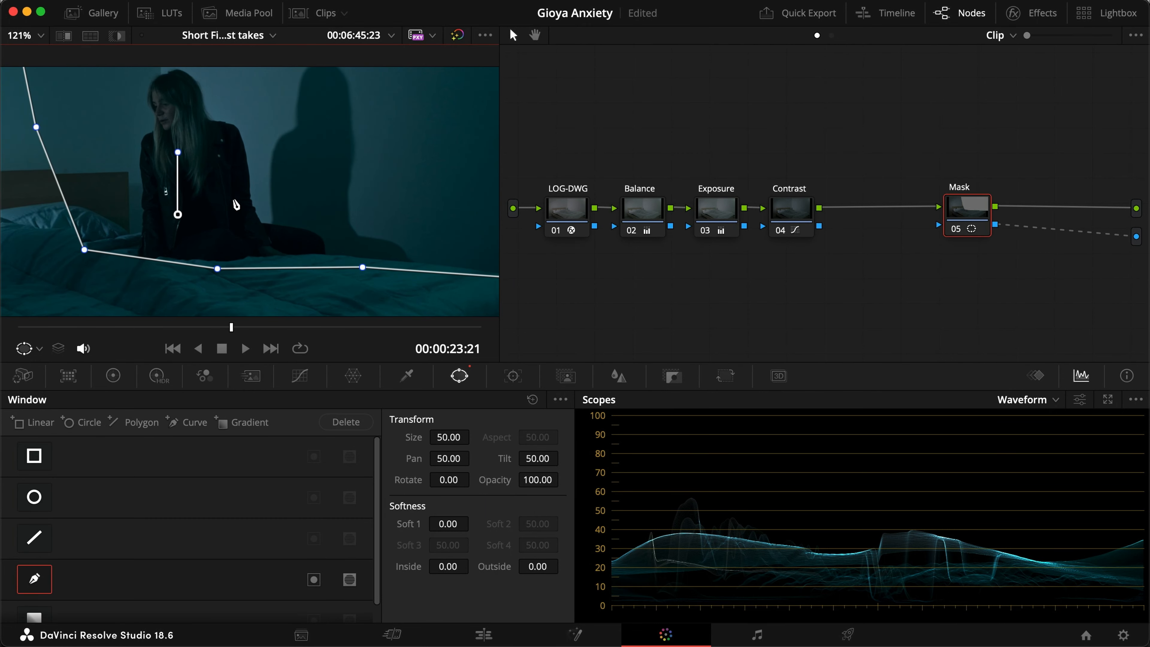
scroll(135, 188, left, 3)
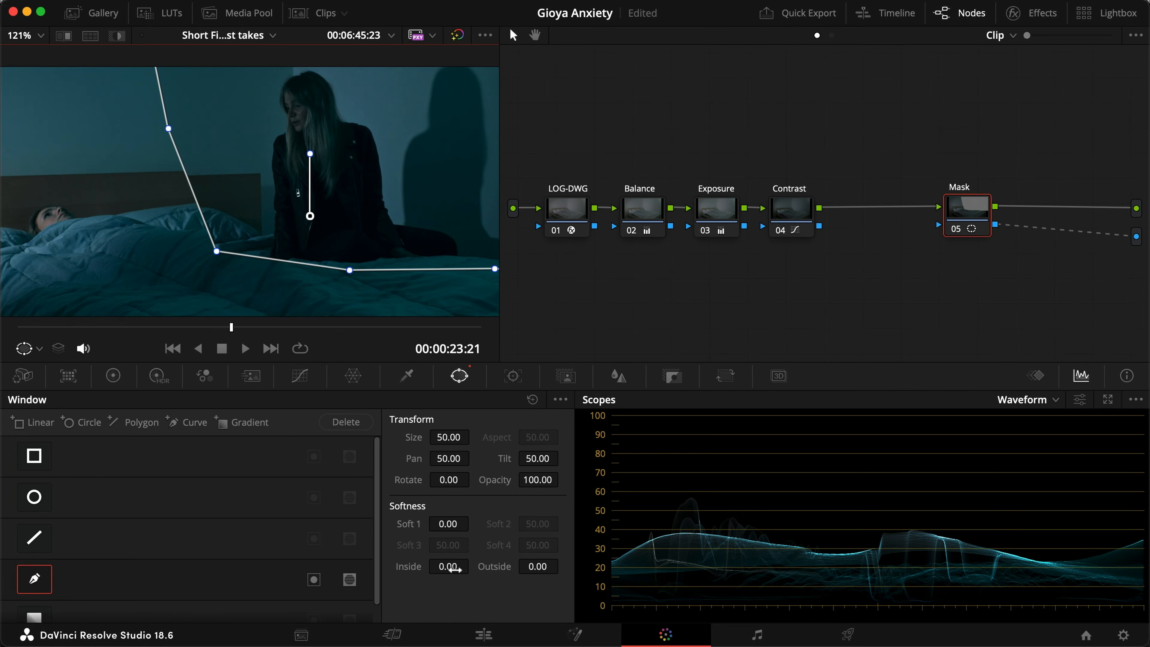
Soften the curve mask's edges with Outside softness 0.28 and Inside softness 0.80, and save the project
drag(535, 566, 548, 566)
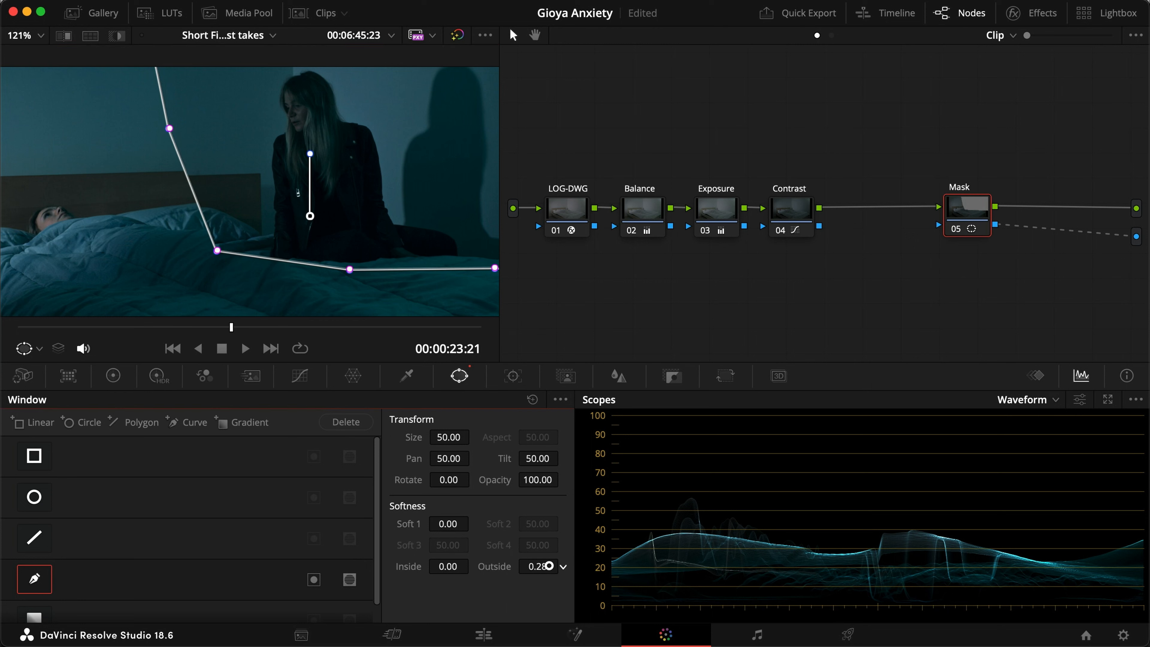
drag(462, 566, 487, 565)
key(super+s)
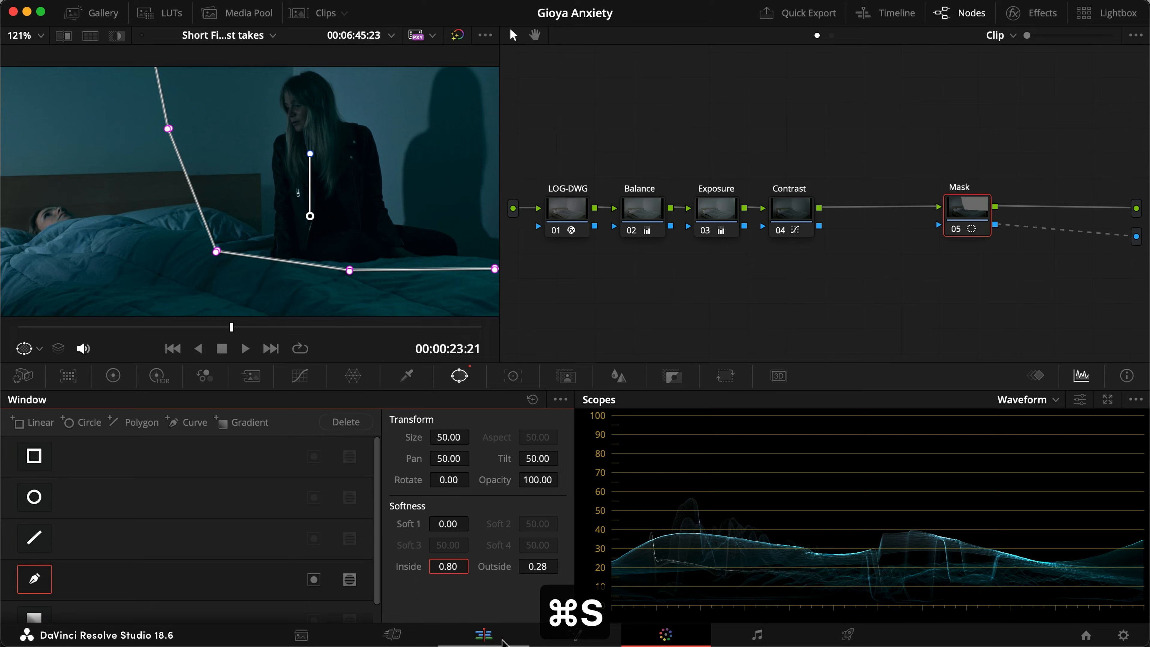
In the edit timeline, set the vertical position of the V1 clip R6__9893.MP4 to 10.000 to align it with the clip above
click(506, 638)
click(649, 509)
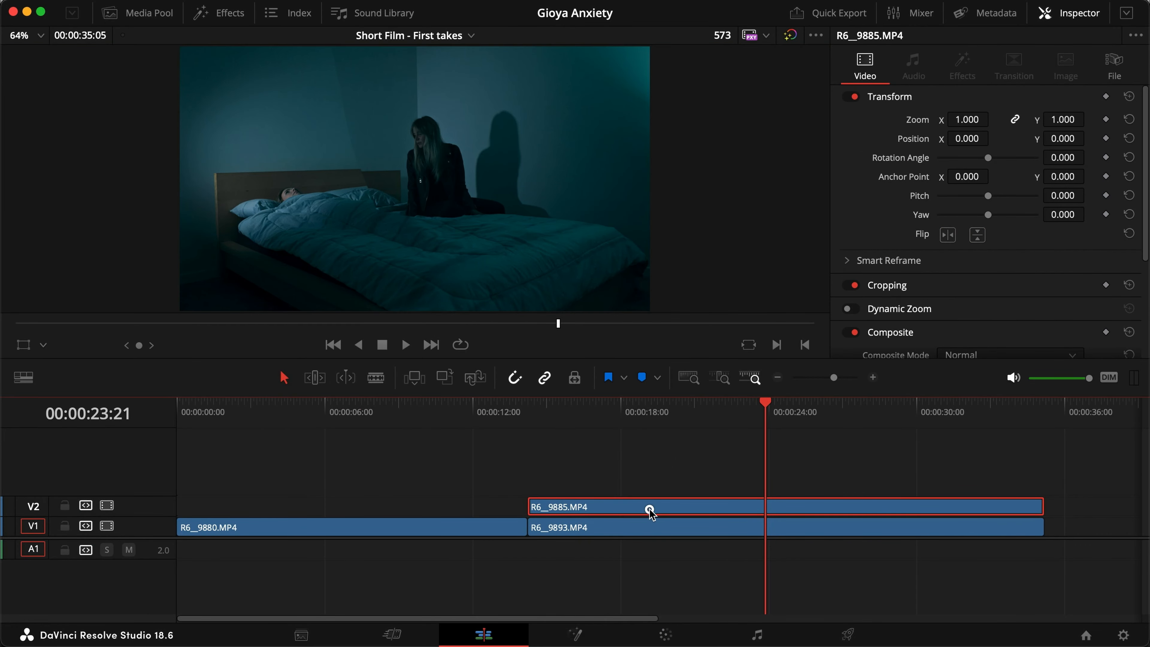
click(631, 526)
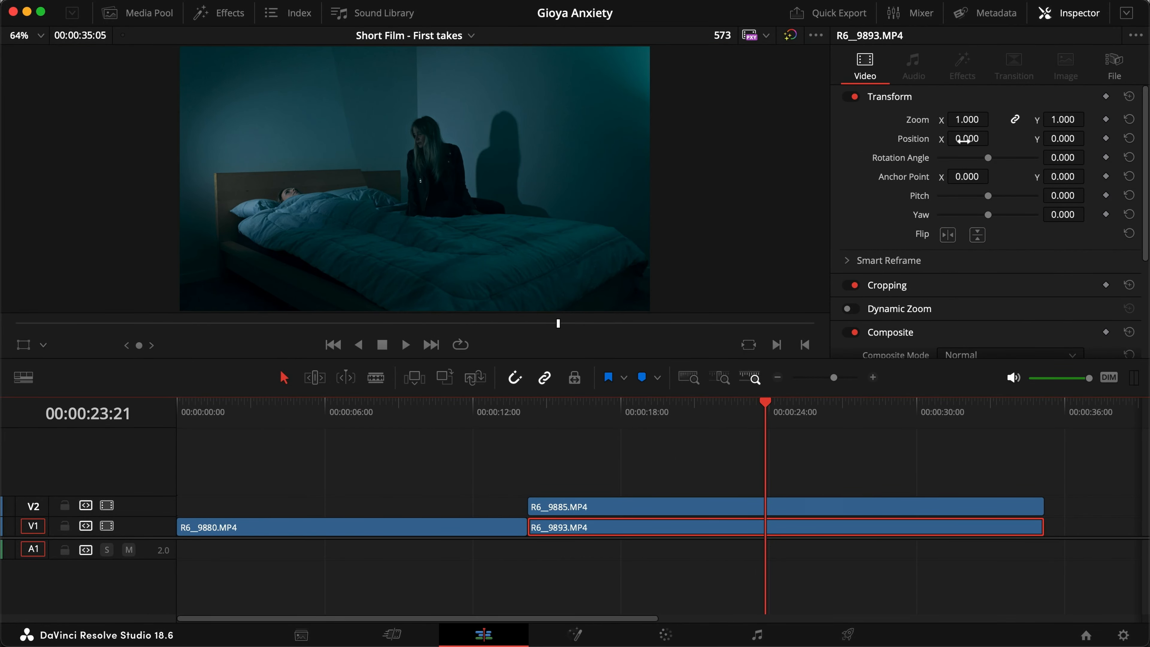
drag(1069, 139, 1077, 139)
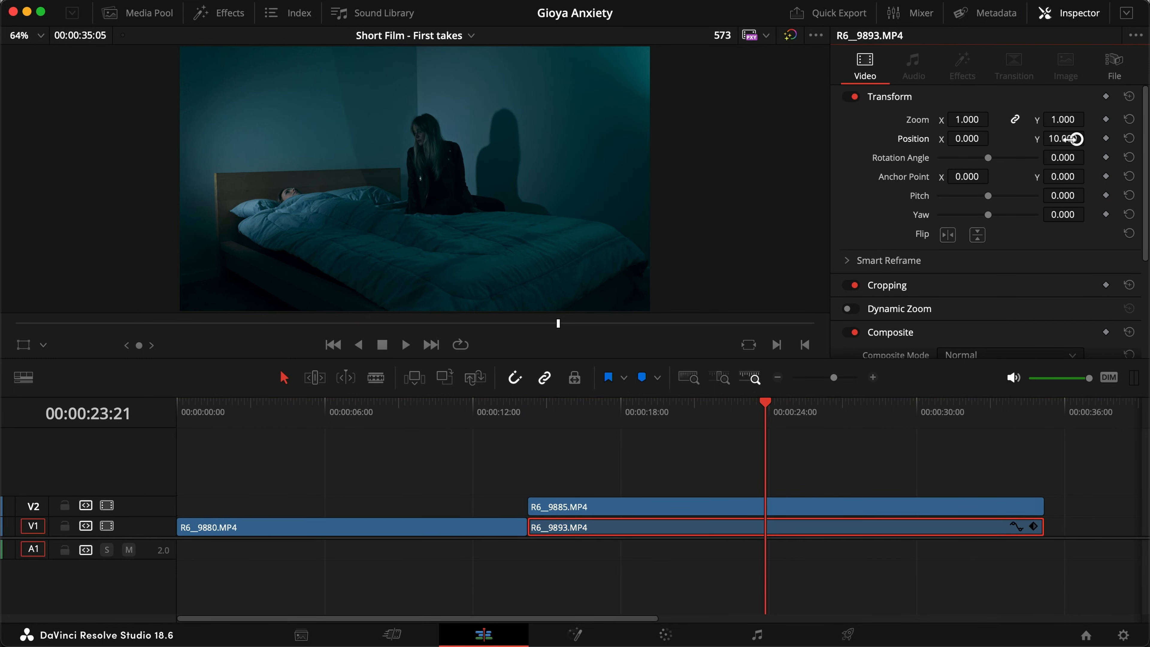
scroll(455, 159, up, 5)
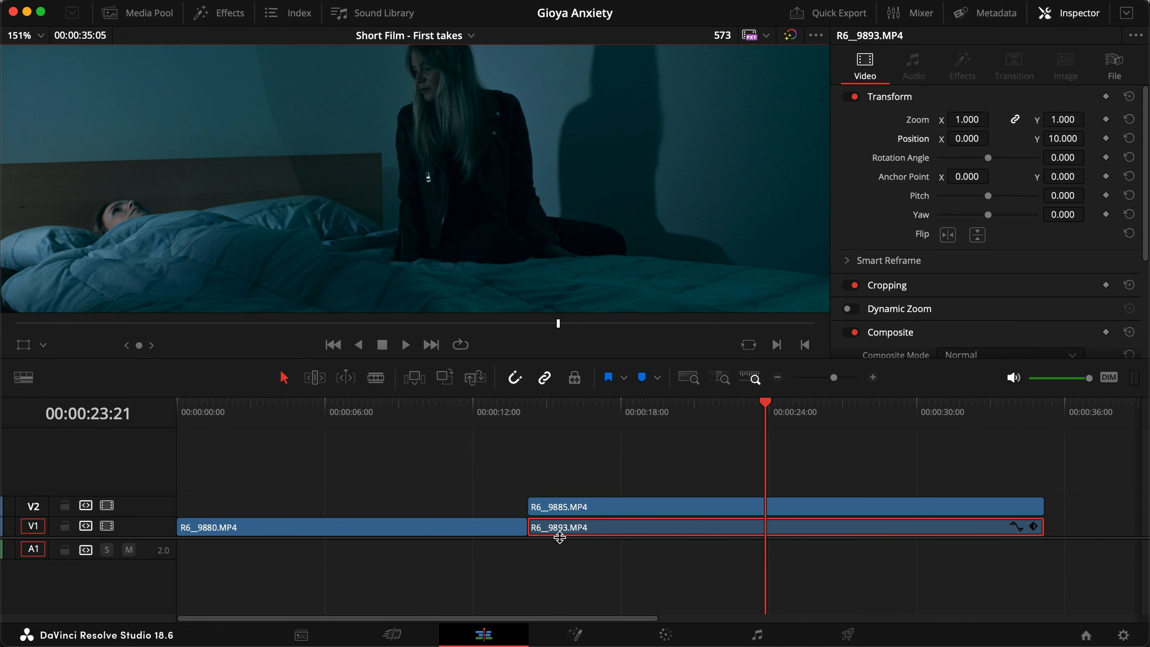
Reshape the V2 clip's mask by moving its slanted side's points toward the seated woman, making a nearly vertical edge just beside her
click(623, 511)
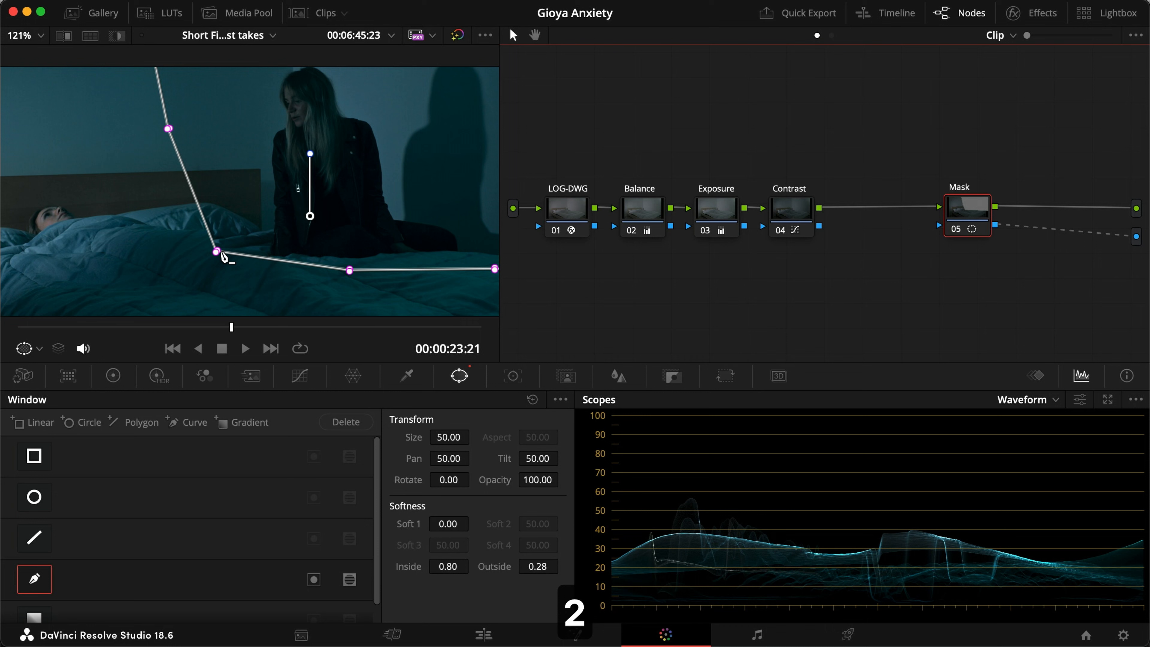
scroll(174, 136, up, 8)
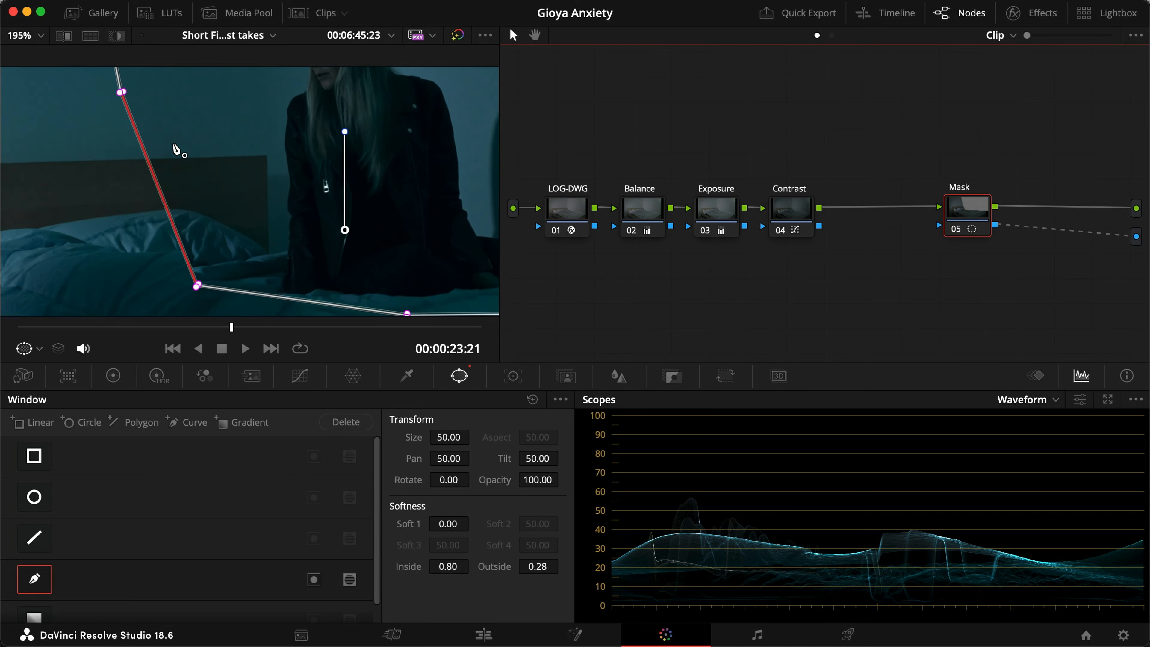
drag(176, 255, 349, 290)
scroll(241, 198, down, 4)
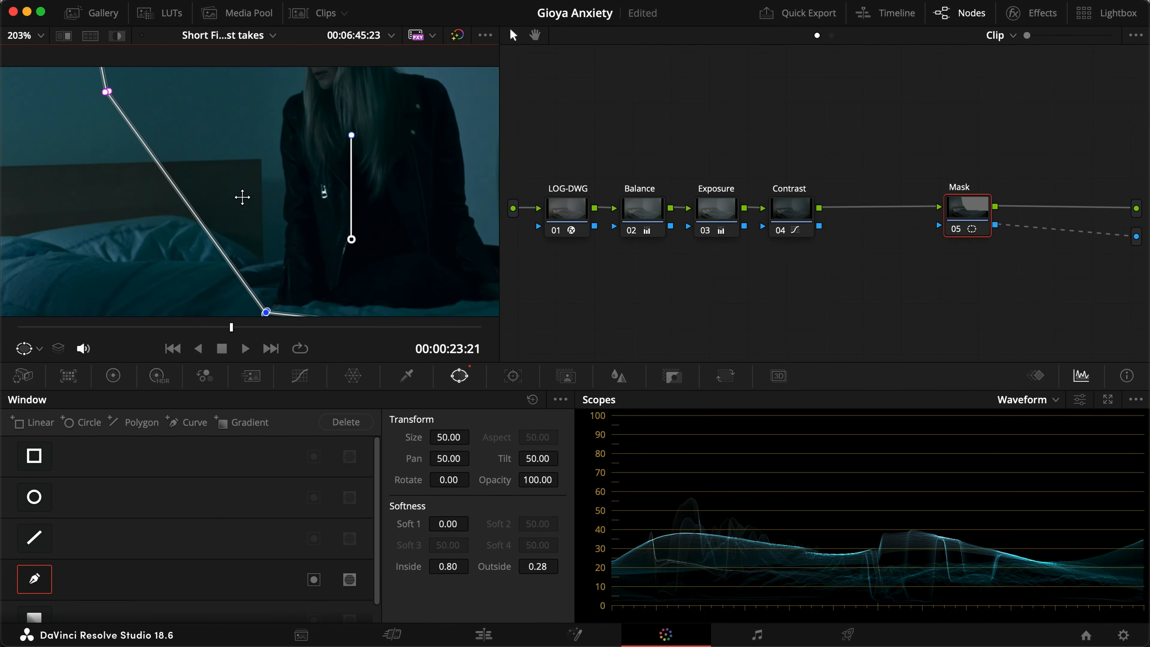
scroll(242, 197, down, 1)
drag(141, 116, 254, 116)
scroll(254, 117, down, 6)
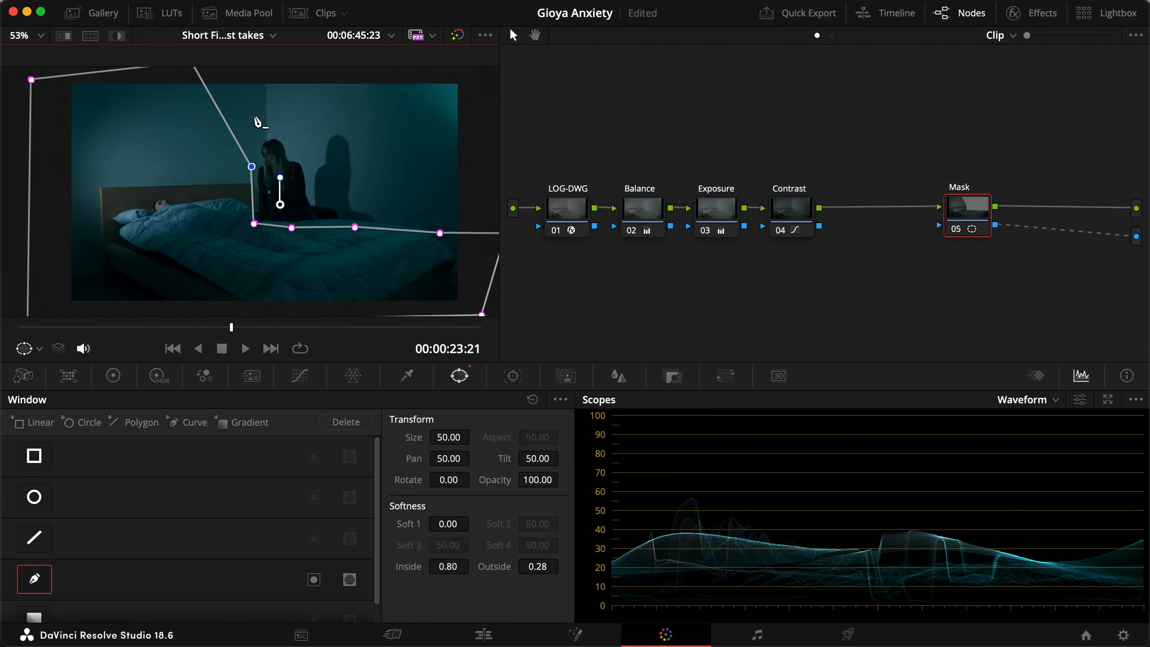
drag(208, 97, 253, 96)
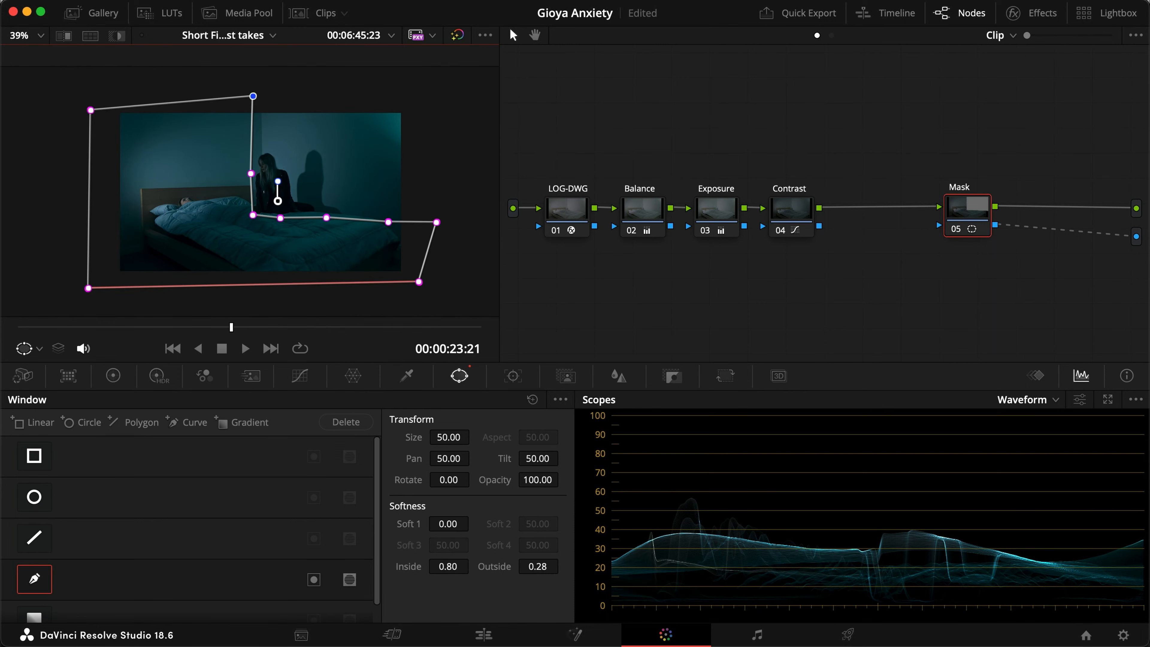
Examine the blend between the two bedroom clips in the edit timeline, and return to the V2 clip's grading nodes
click(483, 634)
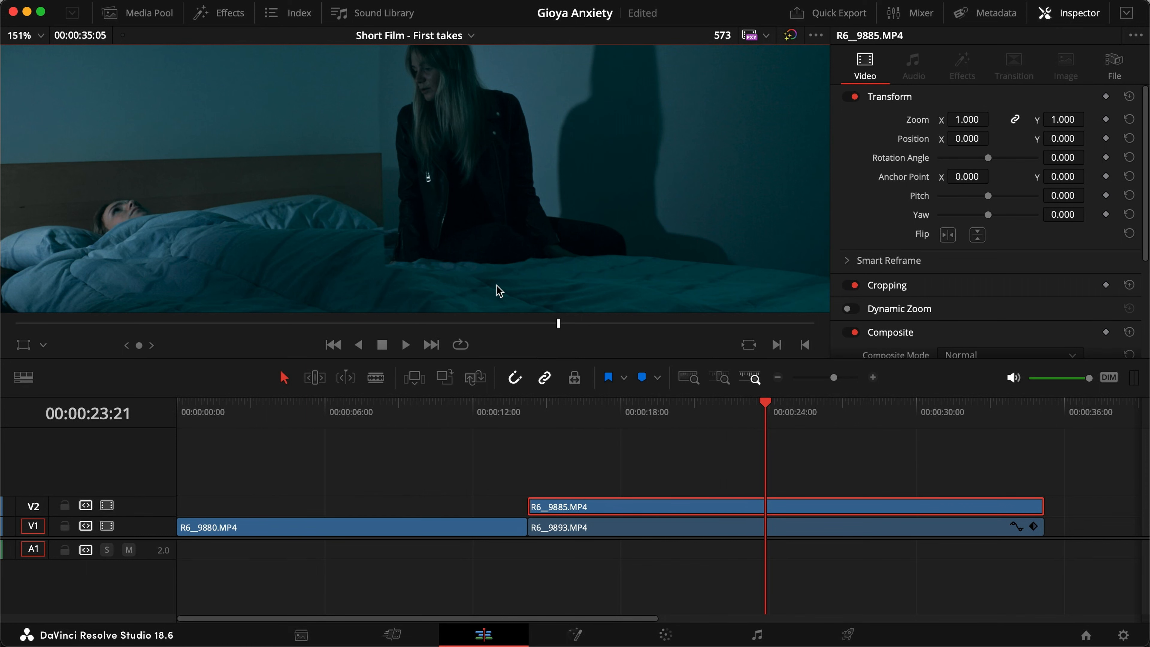
scroll(498, 289, down, 3)
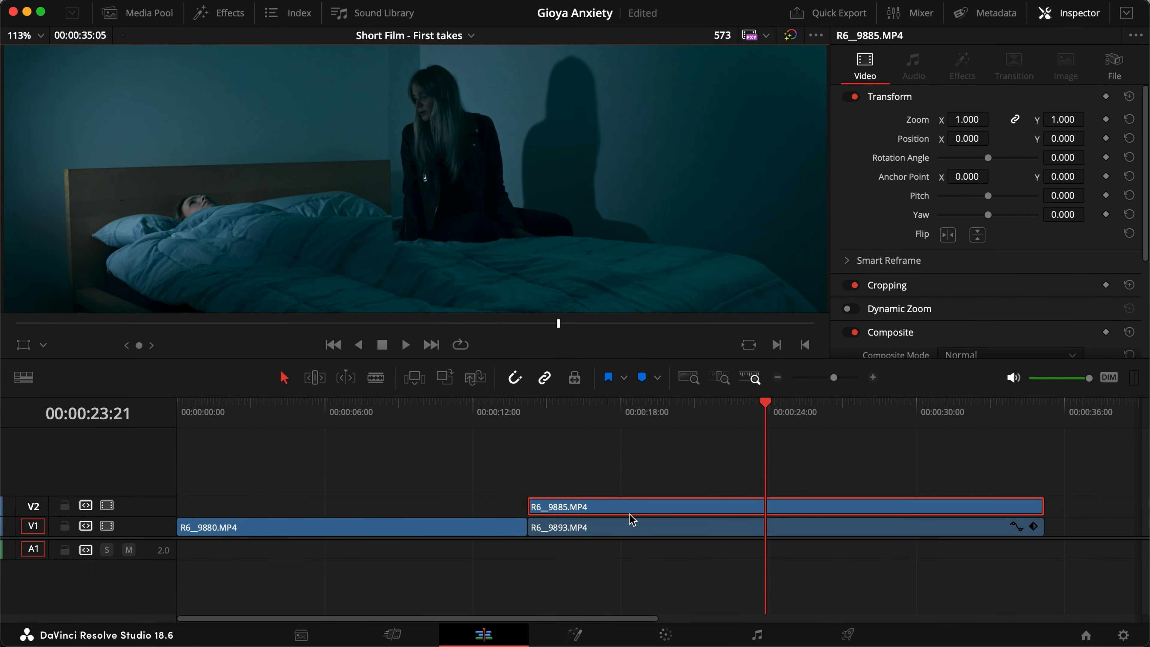
key(shift+6)
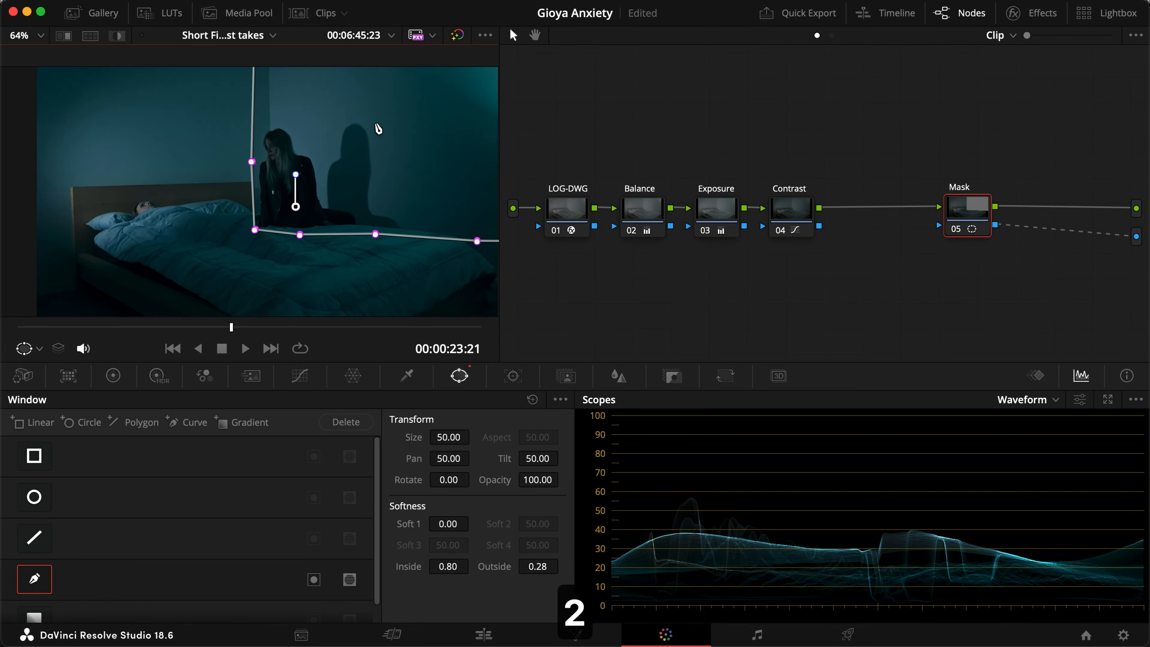